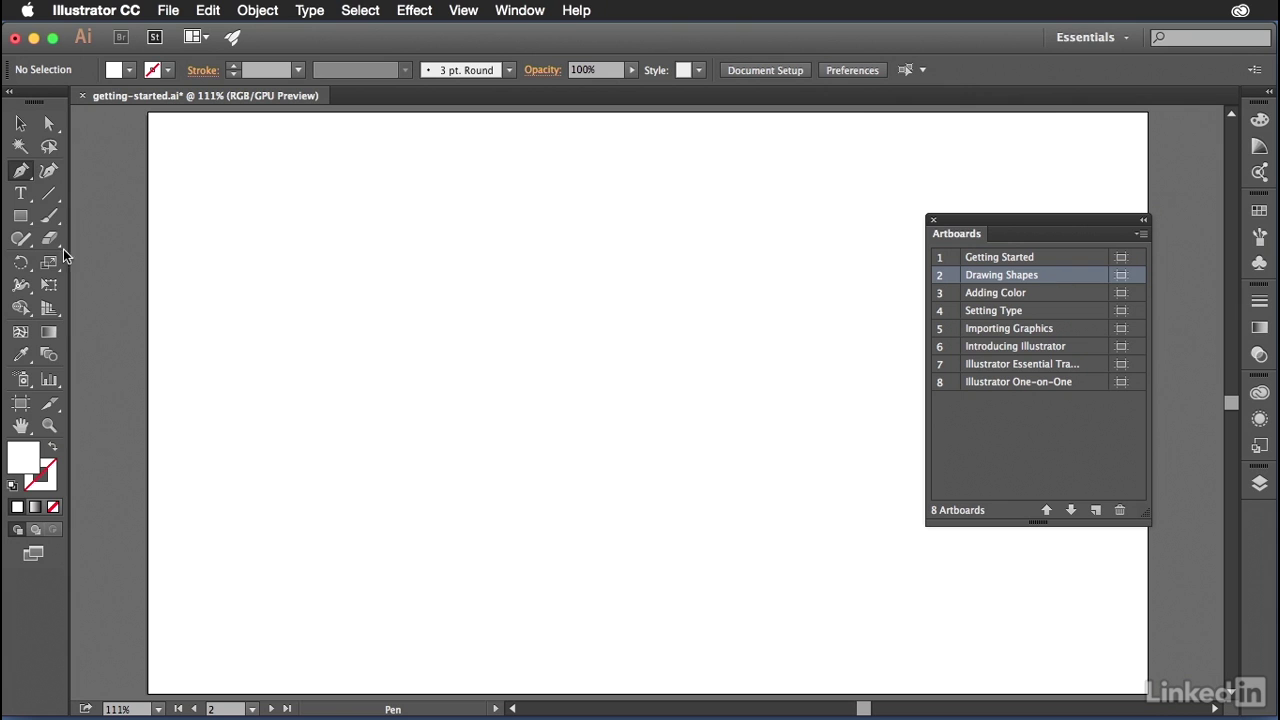
Step: Set the fill to green and draw six rectangles and squares of varying sizes, the largest about 235 by 250 px
left_click(21, 218)
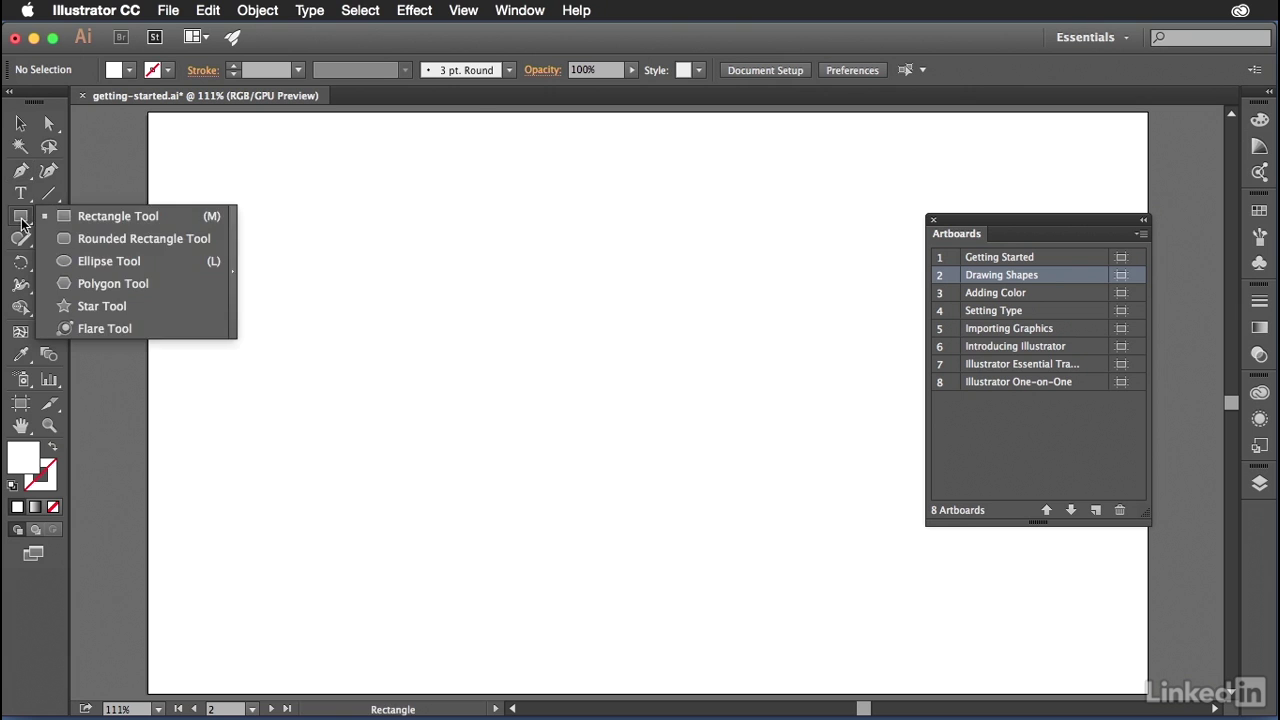
left_click(72, 216)
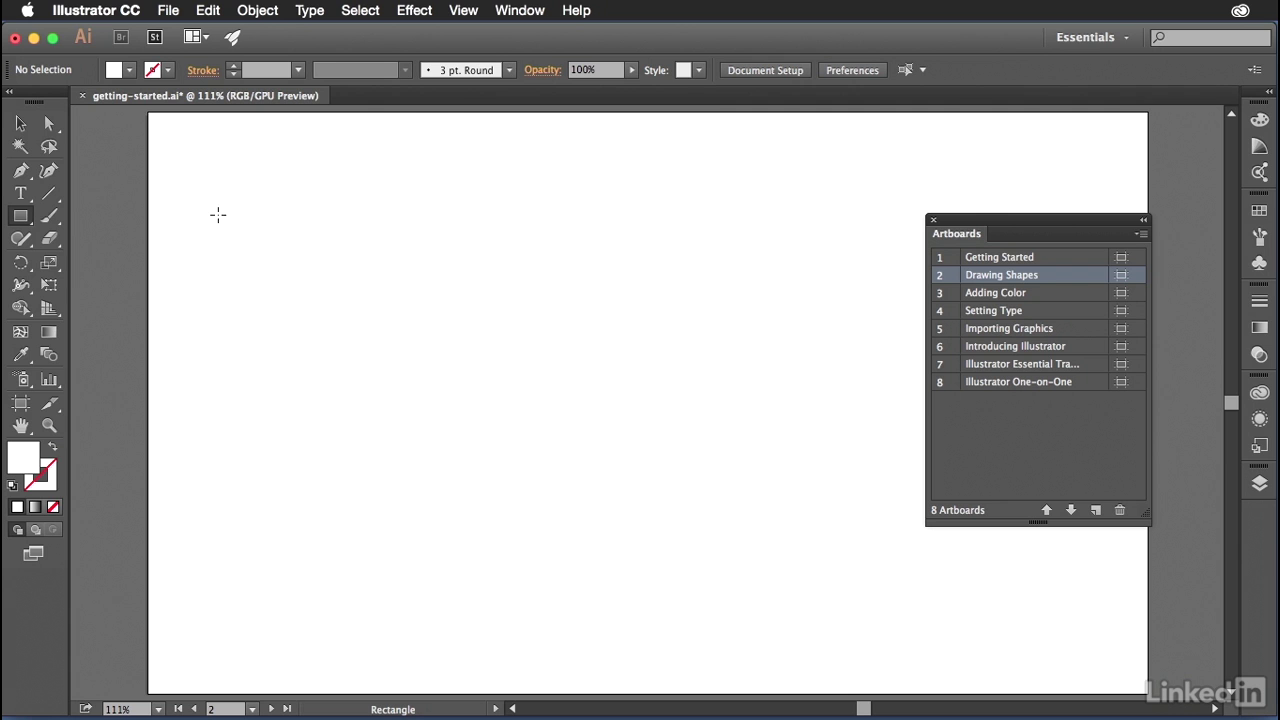
left_click(133, 74)
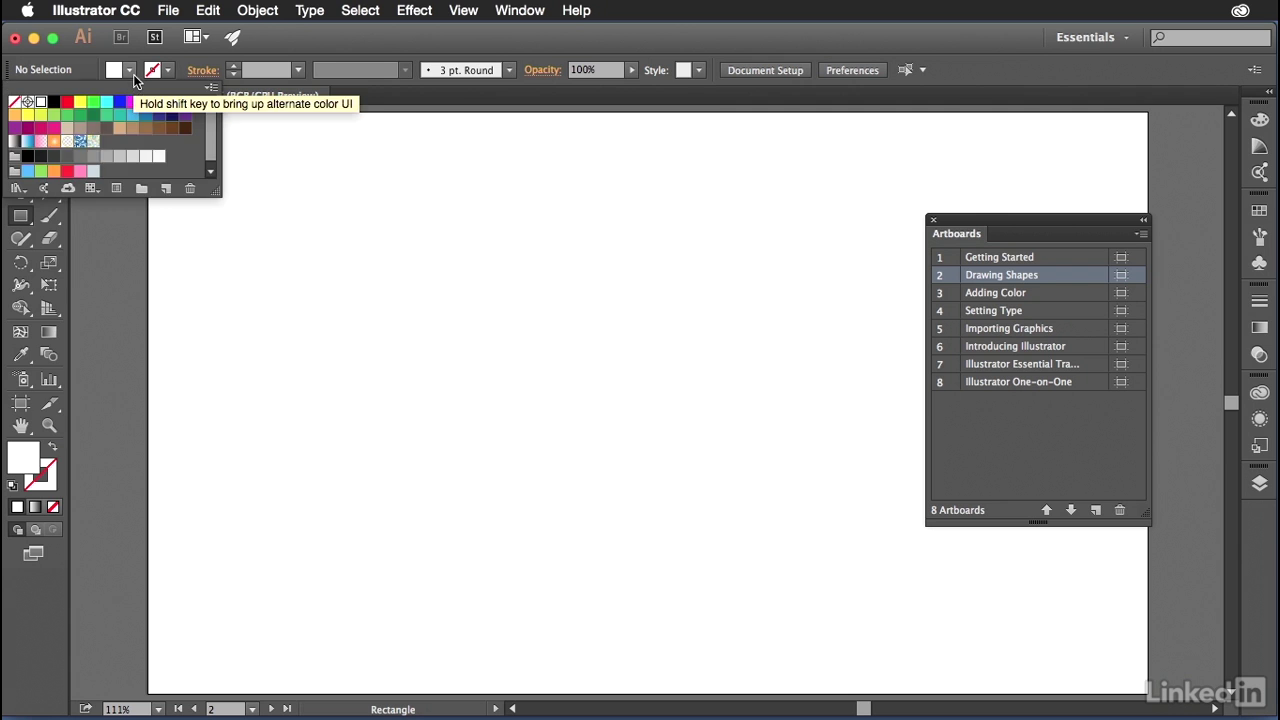
left_click(73, 116)
left_click_drag(264, 213, 508, 473)
left_click_drag(591, 271, 726, 423)
left_click_drag(634, 165, 659, 189)
left_click_drag(538, 171, 565, 209)
left_click_drag(404, 147, 444, 187)
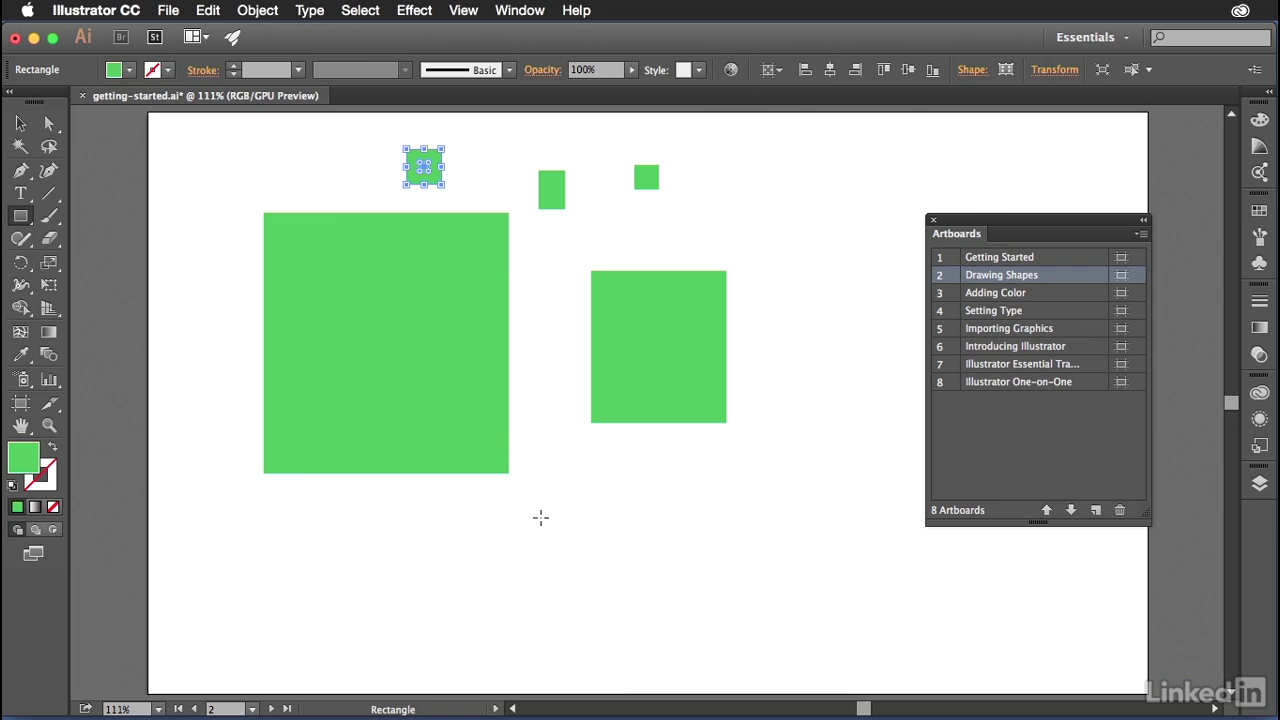
left_click_drag(540, 467, 650, 578)
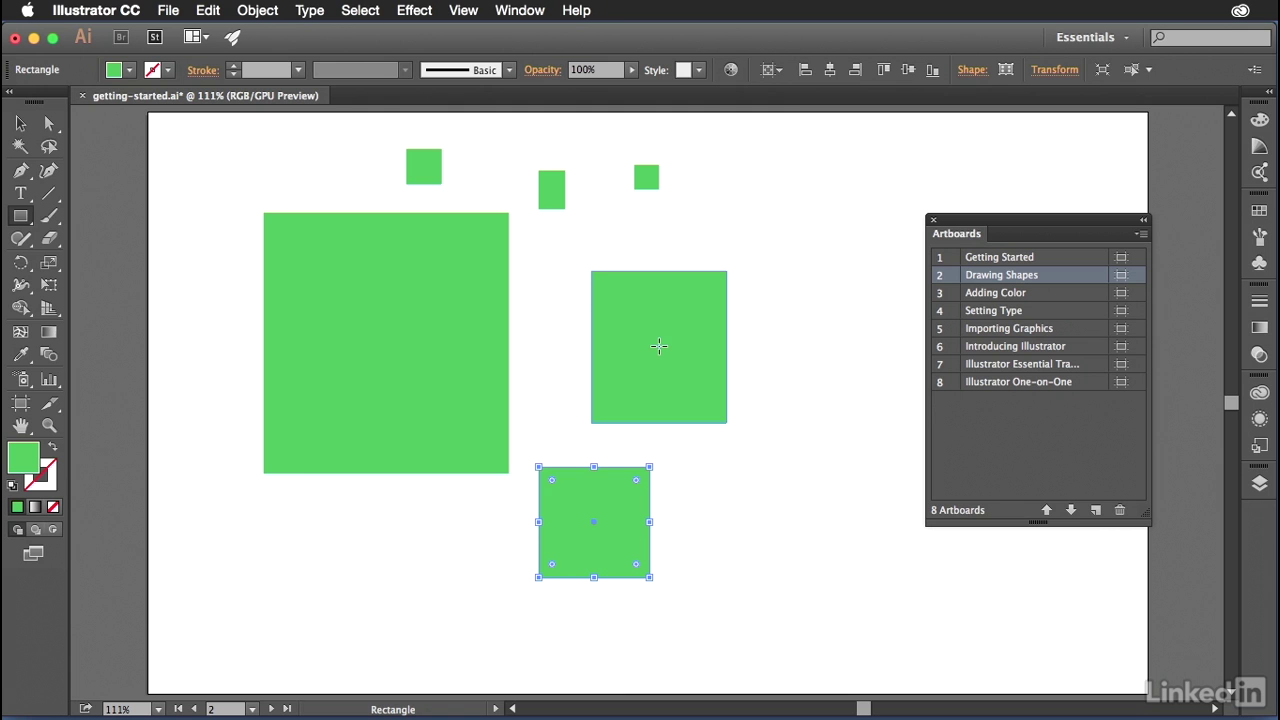
Step: Try drawing a square outward from the center of the middle rectangle, and undo it
key("alt")
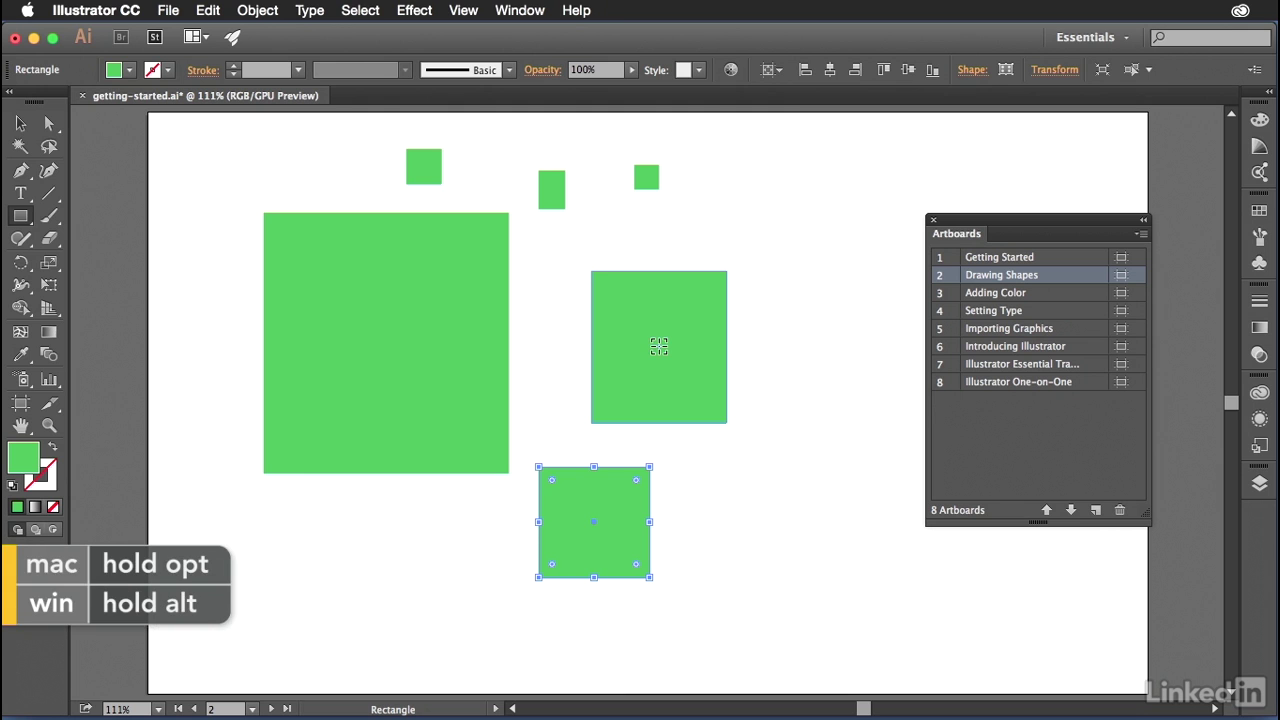
left_click_drag(659, 346, 708, 452)
key("shift")
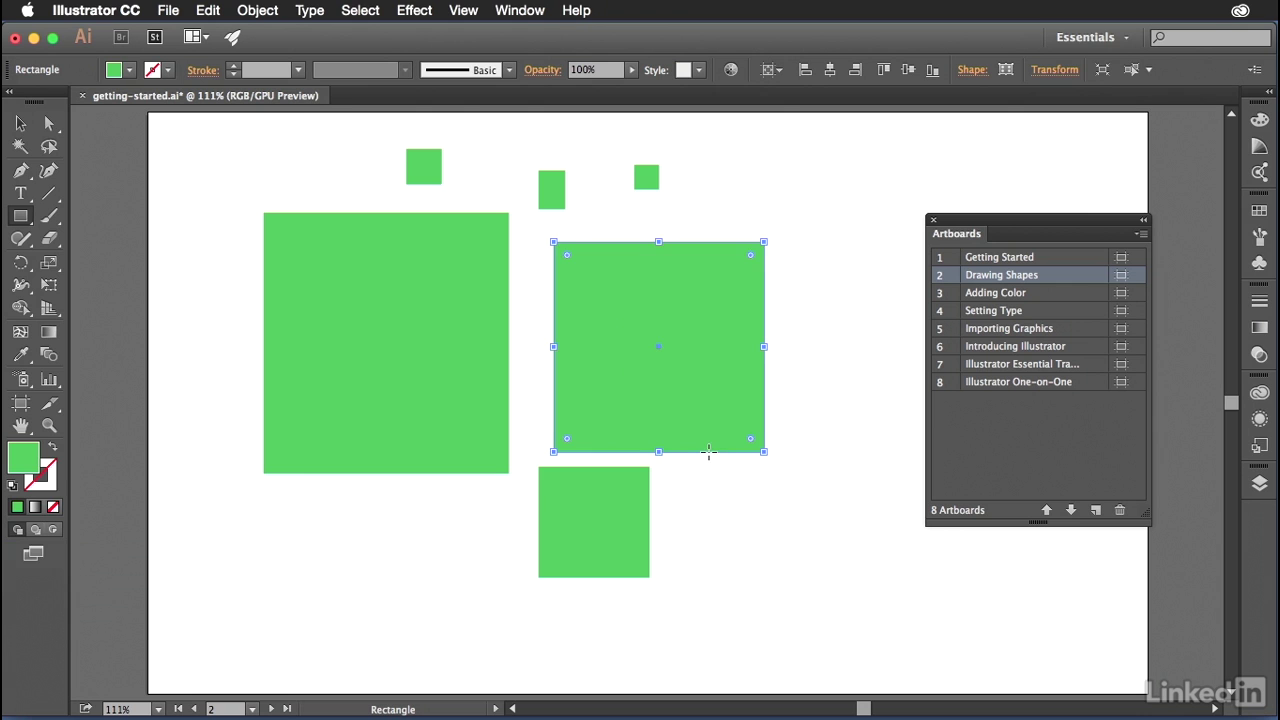
key("super+z")
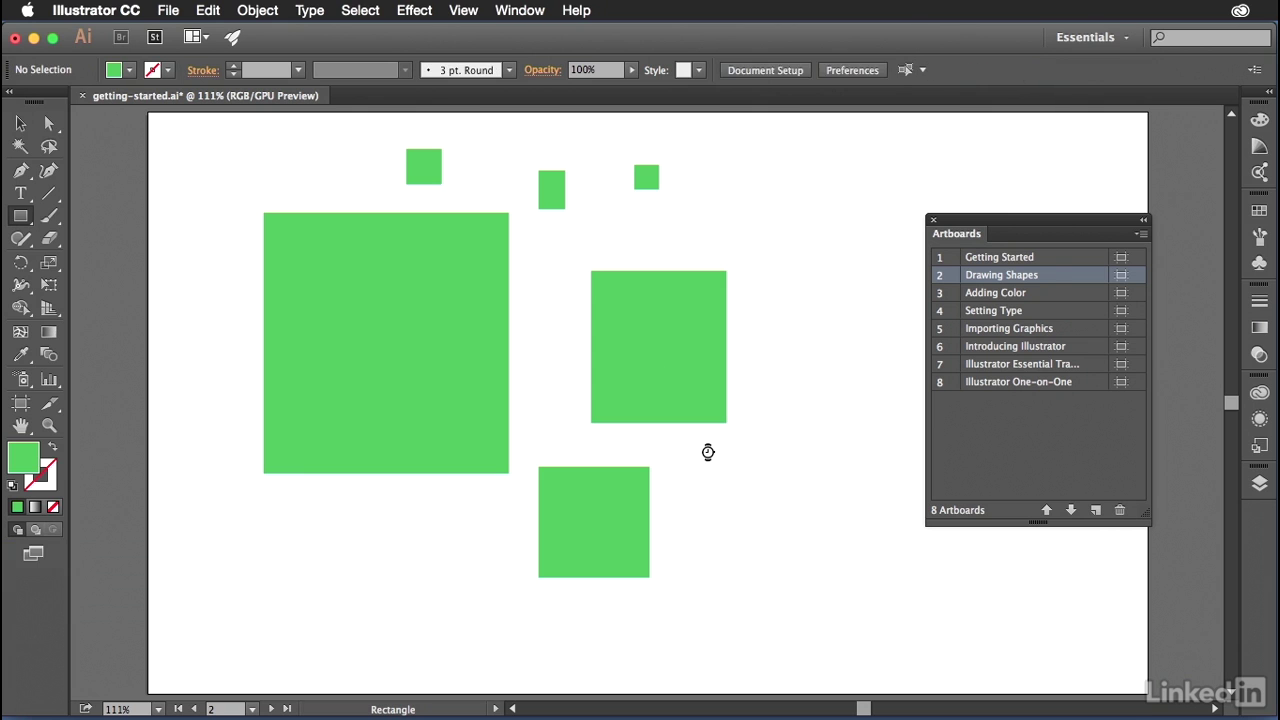
Step: Draw five green circles of different sizes with the Ellipse tool in the space beside and below the middle rectangle
left_click_drag(20, 216, 120, 260)
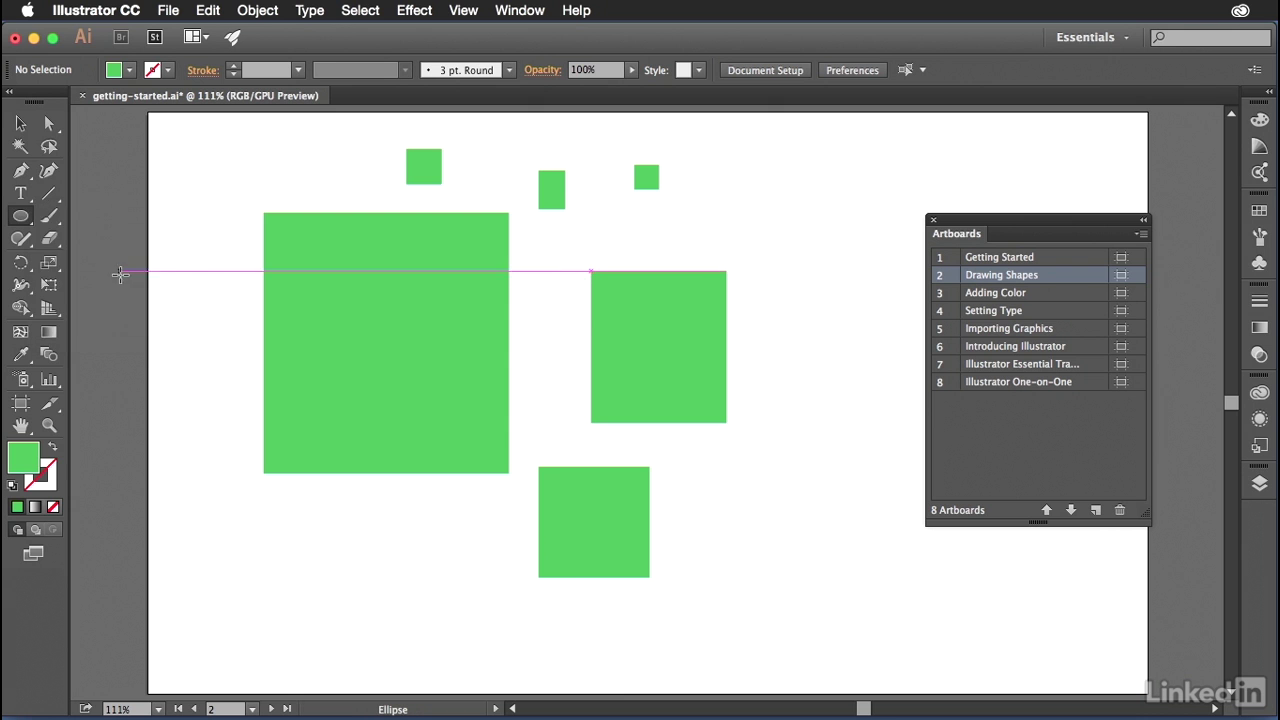
mouse_move(774, 209)
left_mouse_down()
mouse_move(832, 288)
mouse_move(851, 287)
left_mouse_up()
left_click_drag(801, 358, 922, 480)
left_click_drag(749, 514, 827, 592)
left_click_drag(716, 519, 719, 514)
left_click_drag(733, 472, 761, 500)
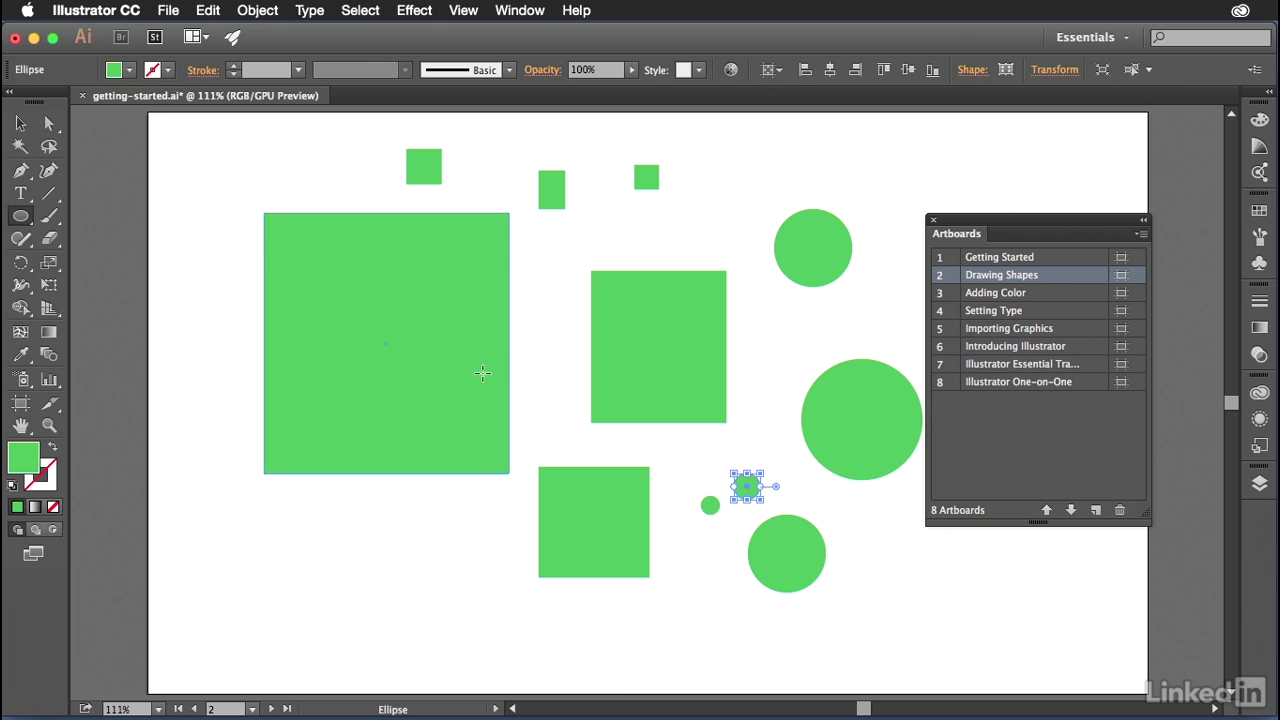
Step: Select the uppermost circle and cut a narrow pie wedge out of it with its pie angle handle
left_click(29, 124)
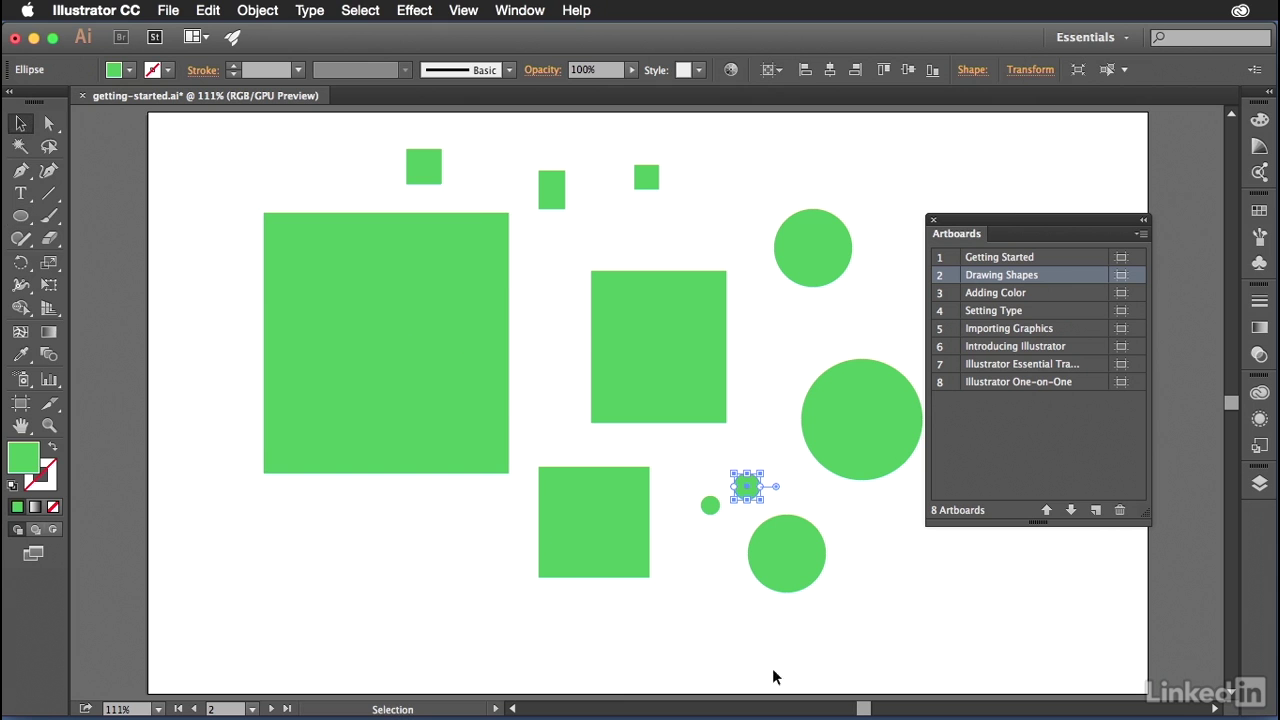
left_click(827, 231)
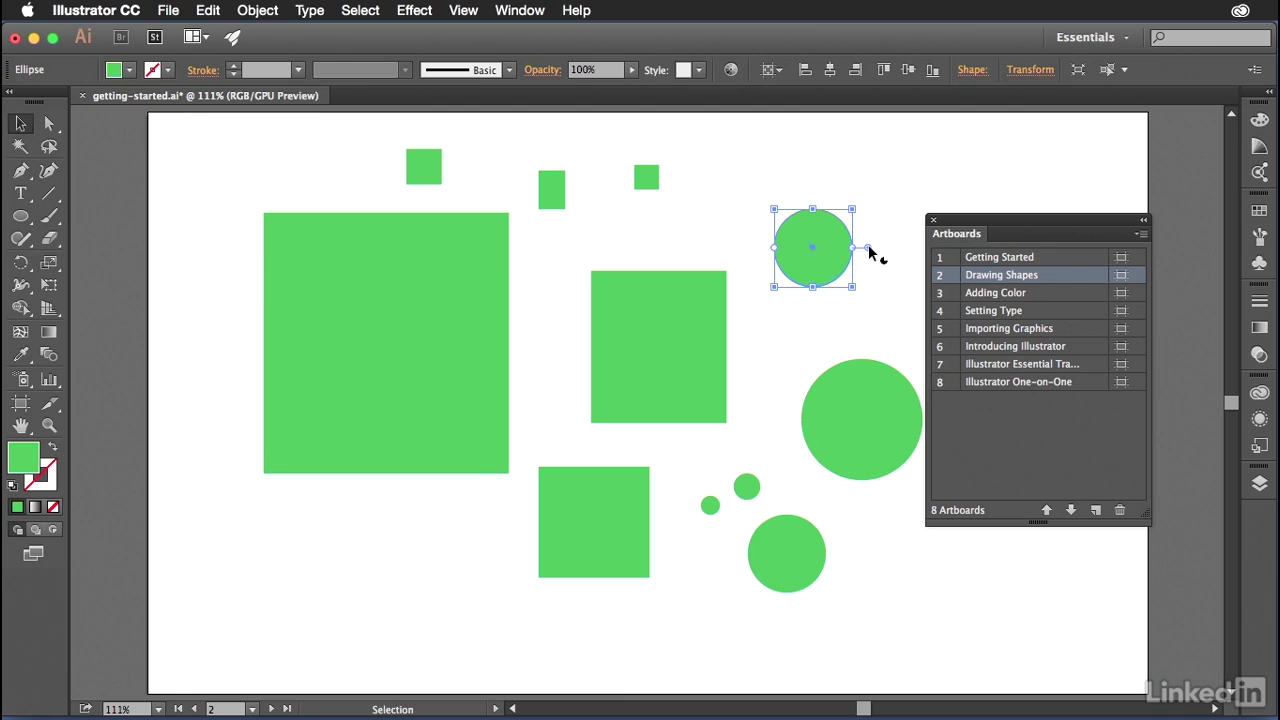
left_click(869, 254)
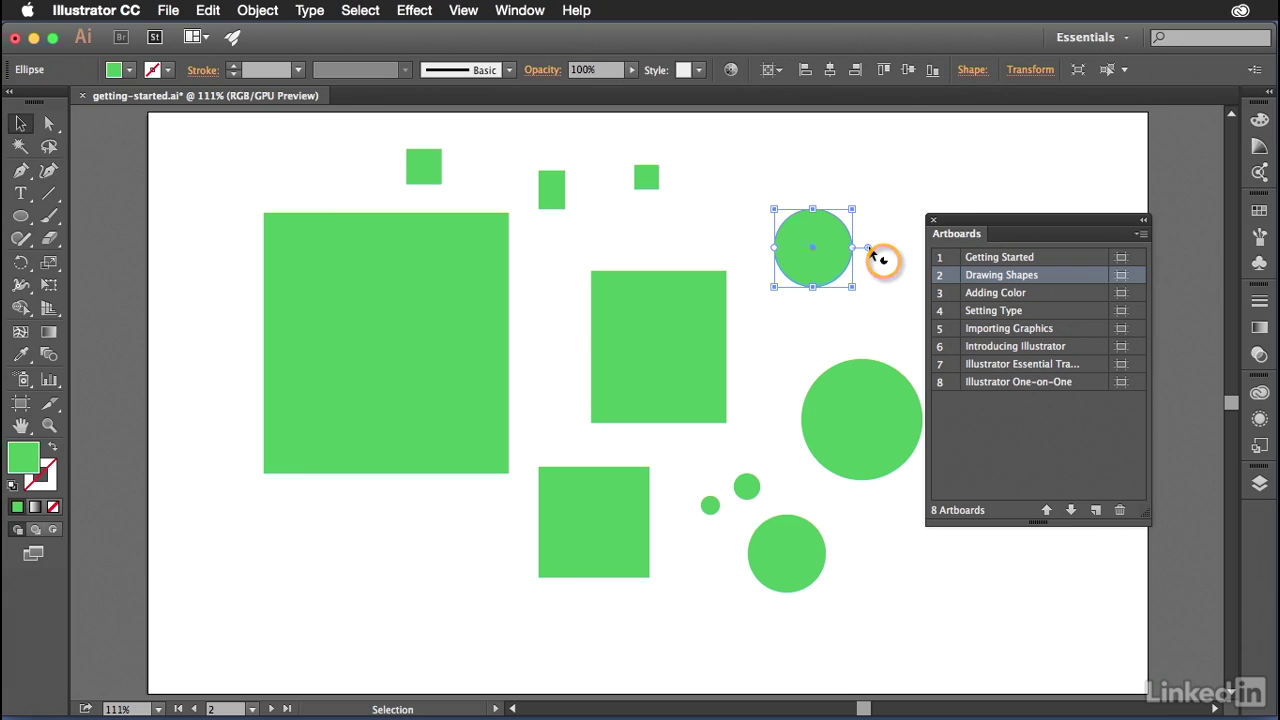
mouse_move(869, 254)
left_mouse_down()
mouse_move(826, 323)
mouse_move(804, 325)
mouse_move(864, 270)
left_mouse_up()
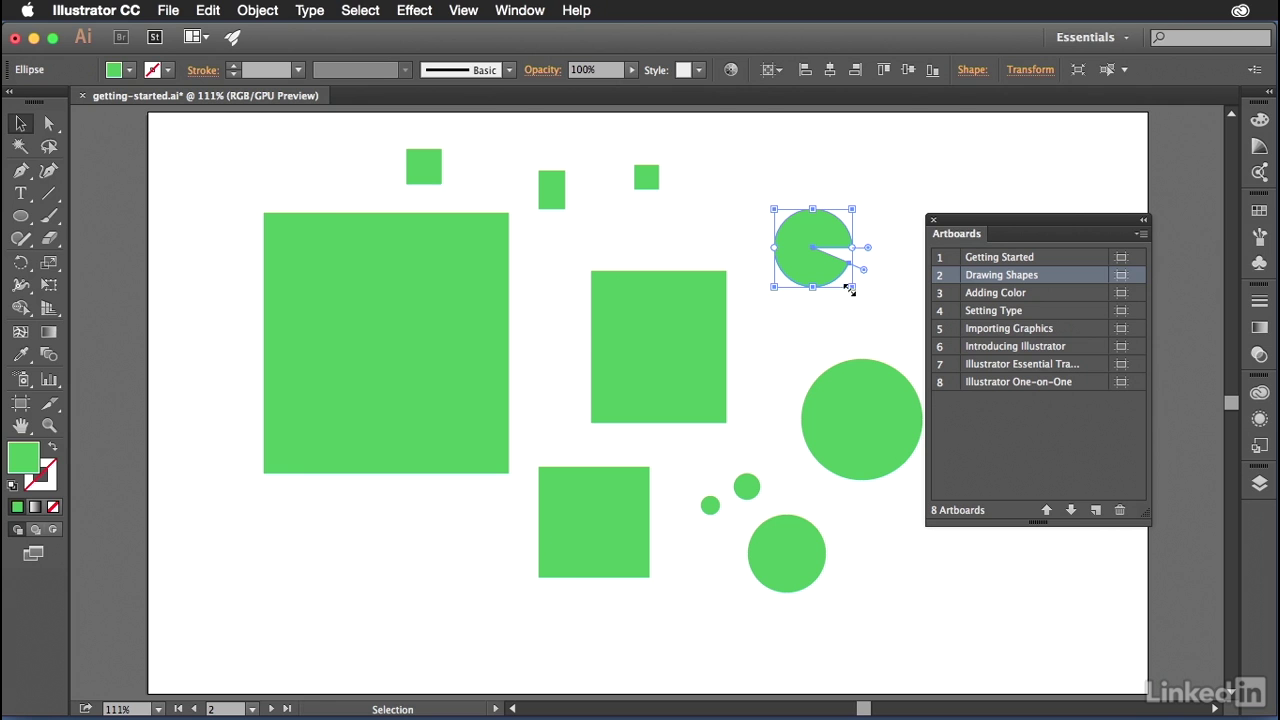
Step: Round all four corners of the middle rectangle using its live corner handles
left_click(690, 305, "shift")
left_click(626, 327)
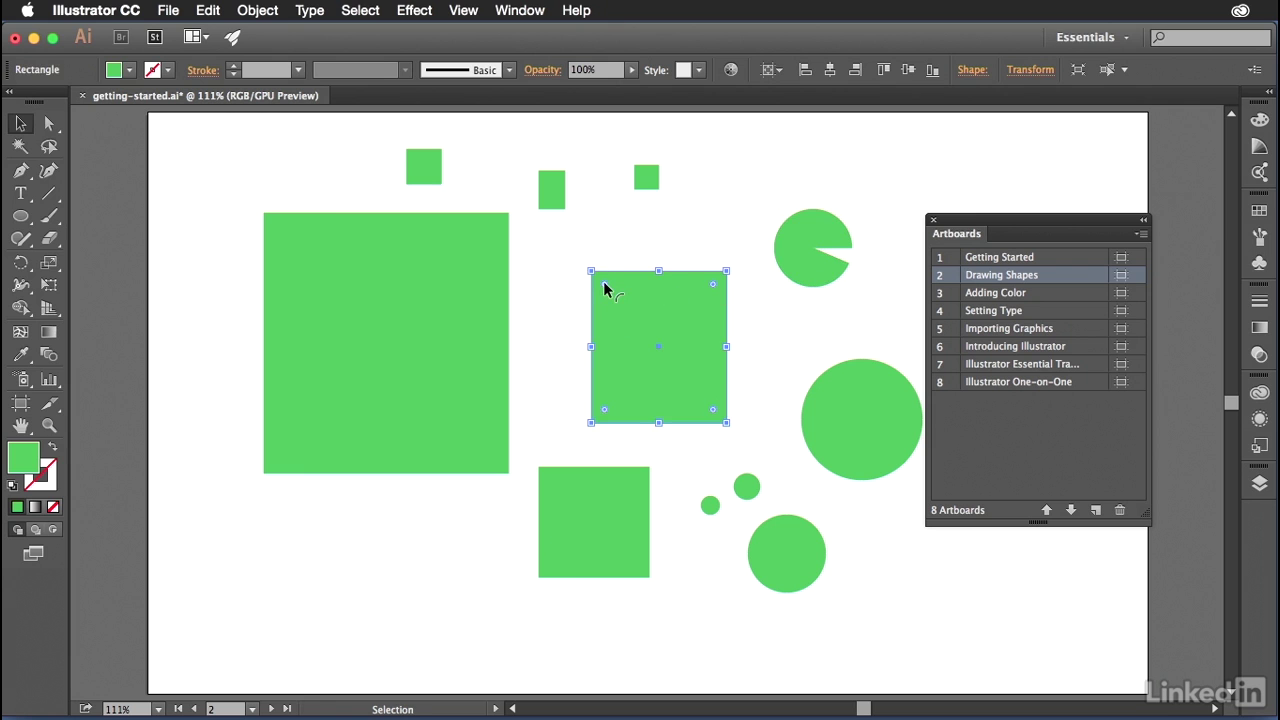
left_click_drag(604, 289, 618, 305)
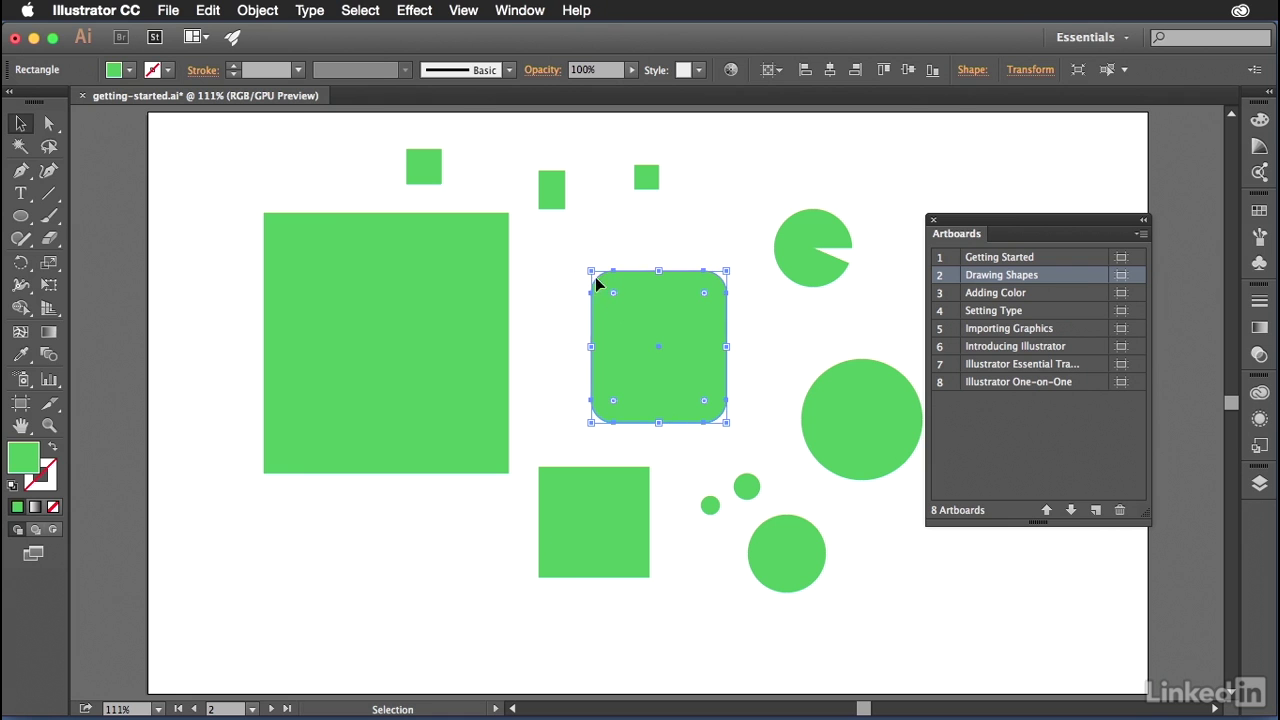
Step: Set all four corner radii of the largest rectangle to 10 px in its rectangle properties
left_click(415, 289)
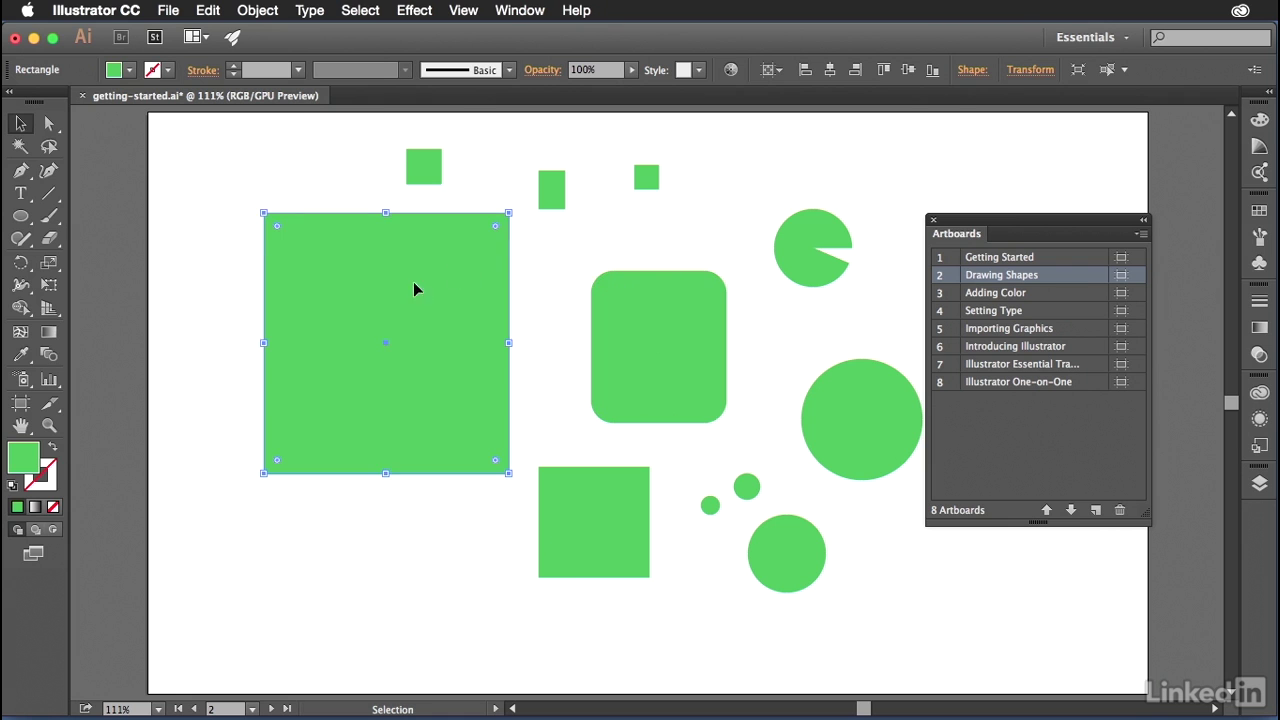
double_click(276, 230)
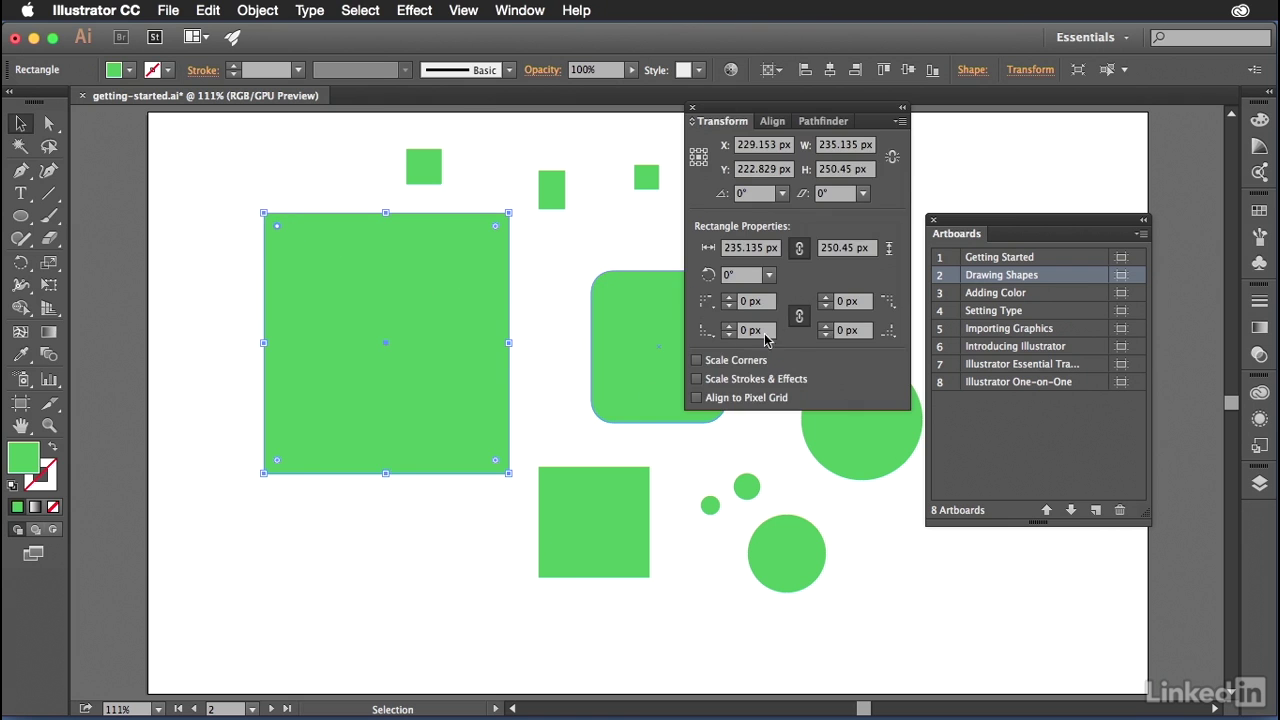
left_click(728, 298)
left_click(728, 298)
left_click(728, 298)
left_click(728, 297)
left_click(728, 297)
left_click(728, 297)
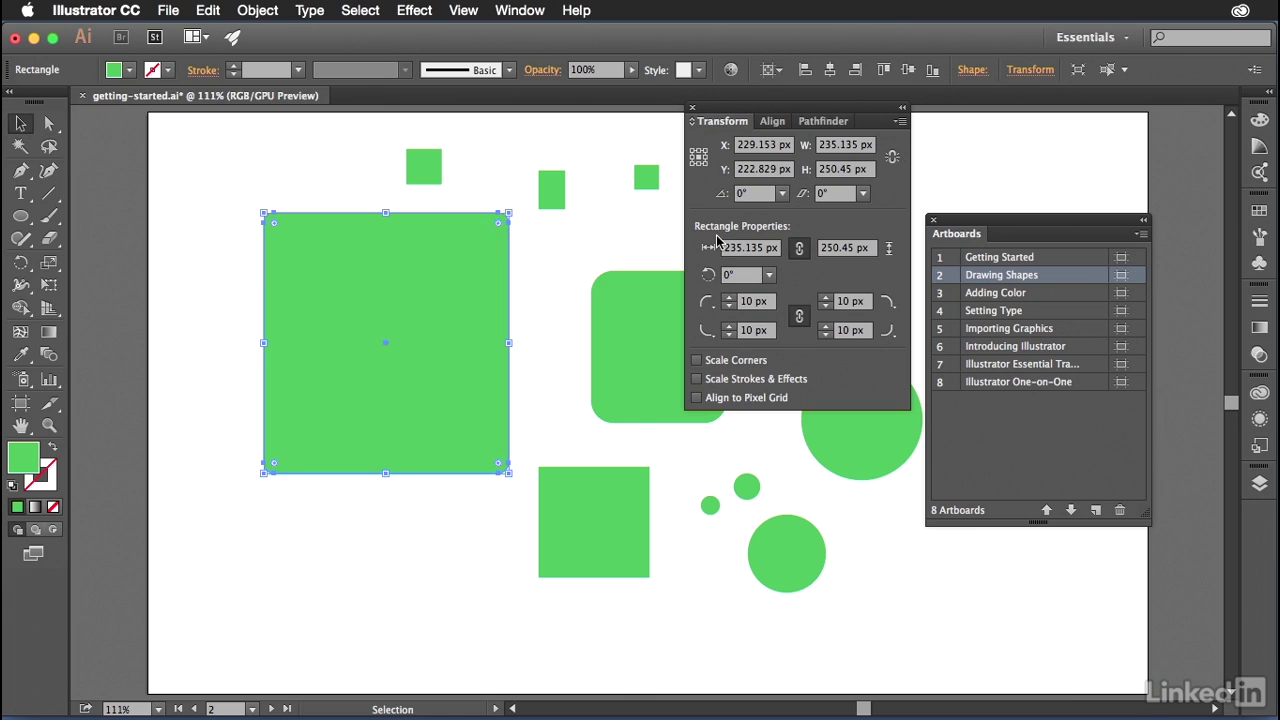
left_click(692, 108)
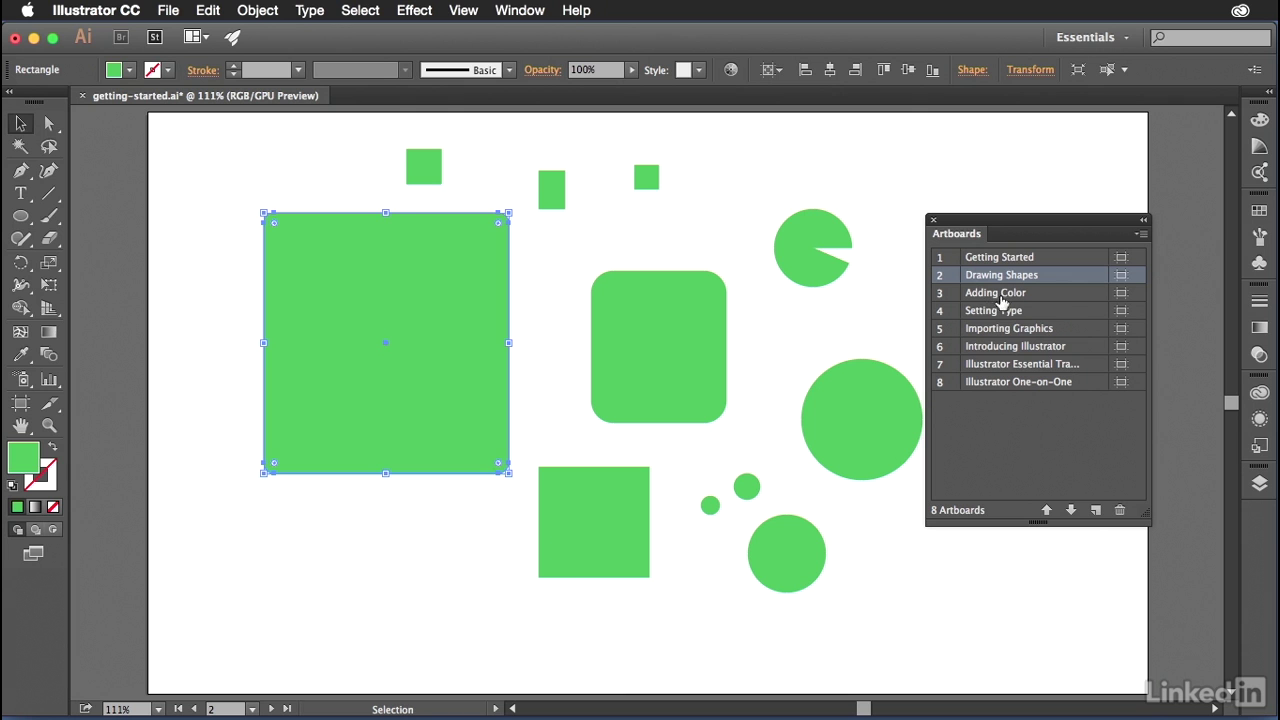
Step: Go to the Adding Color artboard and swap fill and stroke on both mustache halves to make them solid black
double_click(1054, 302)
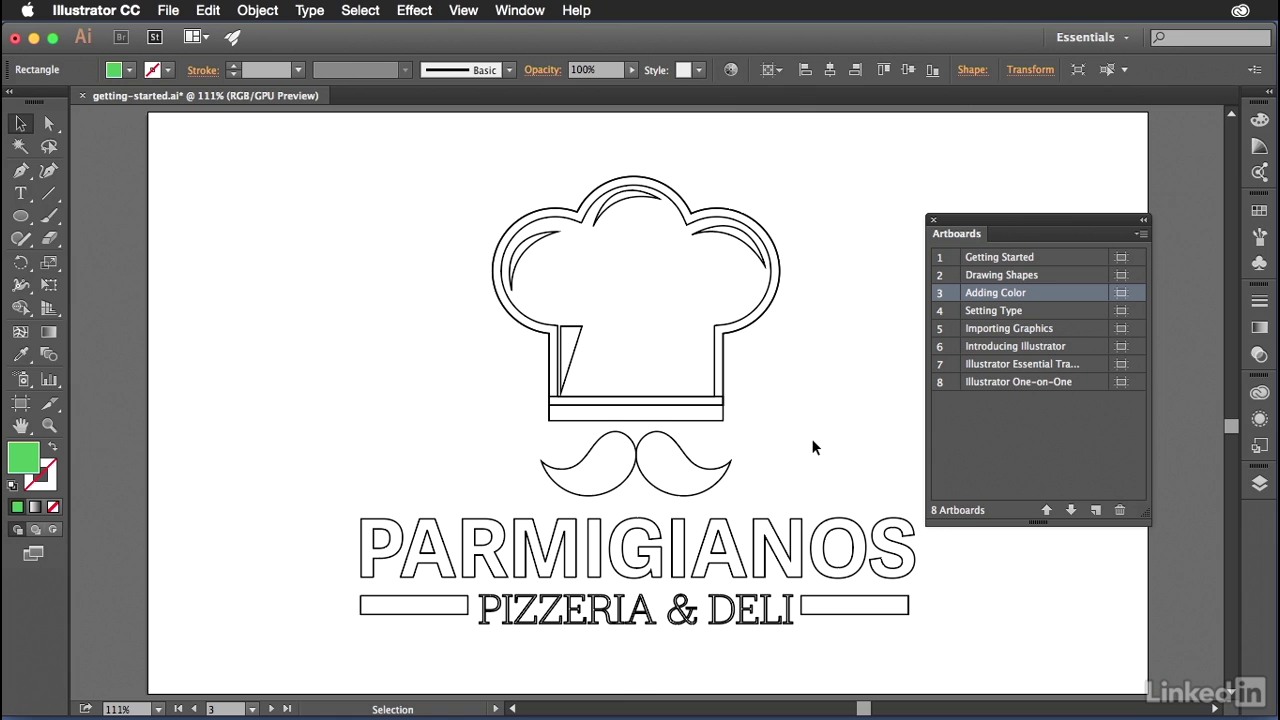
left_click(720, 209)
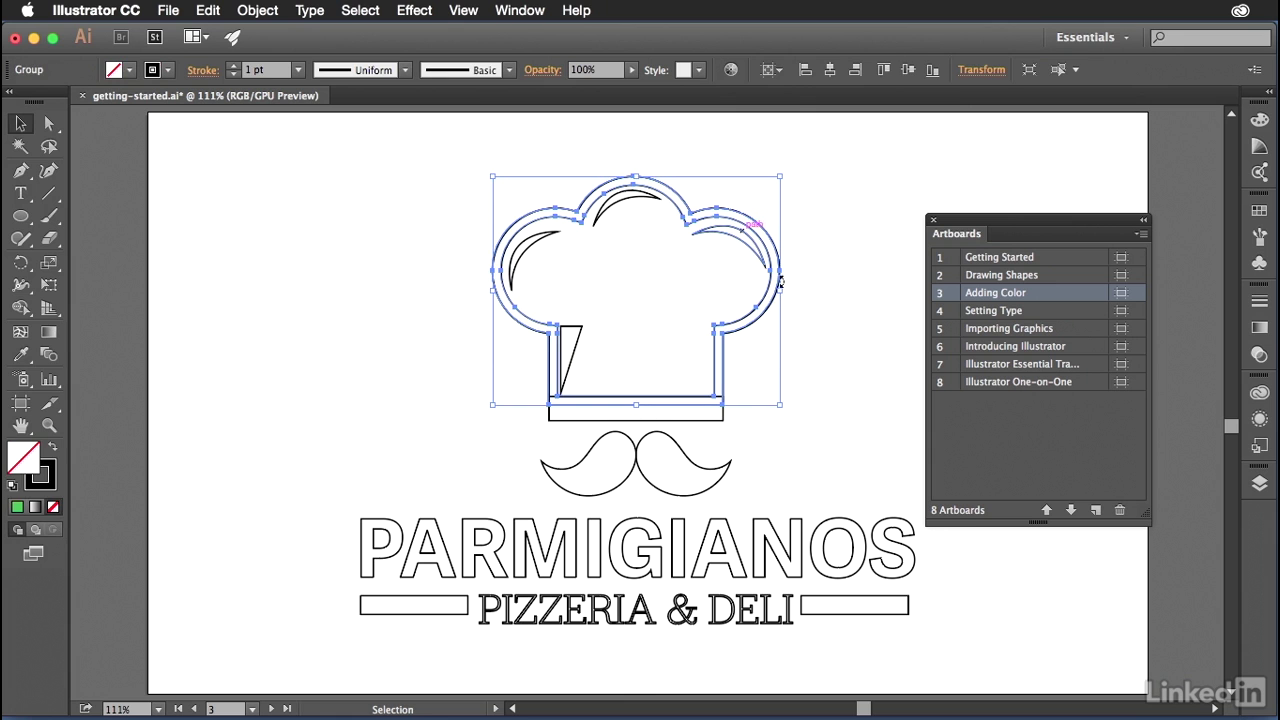
left_click(506, 466)
left_click(590, 453)
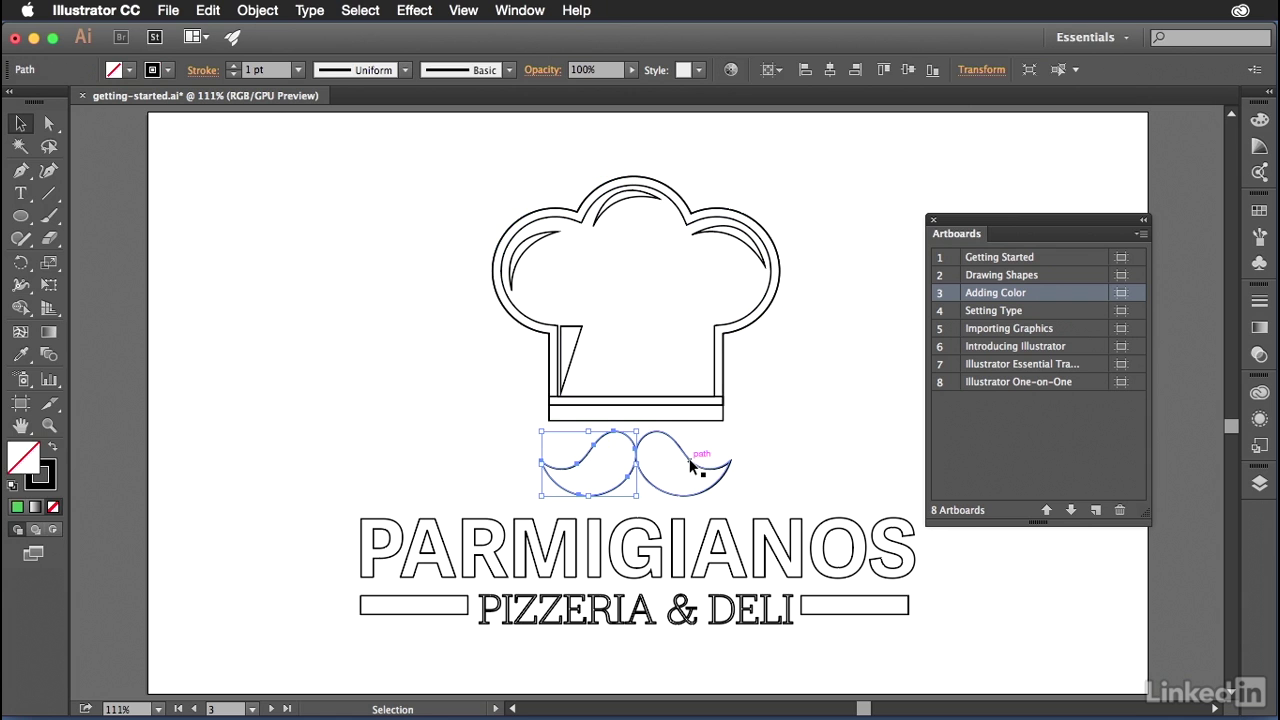
left_click(689, 458, "shift")
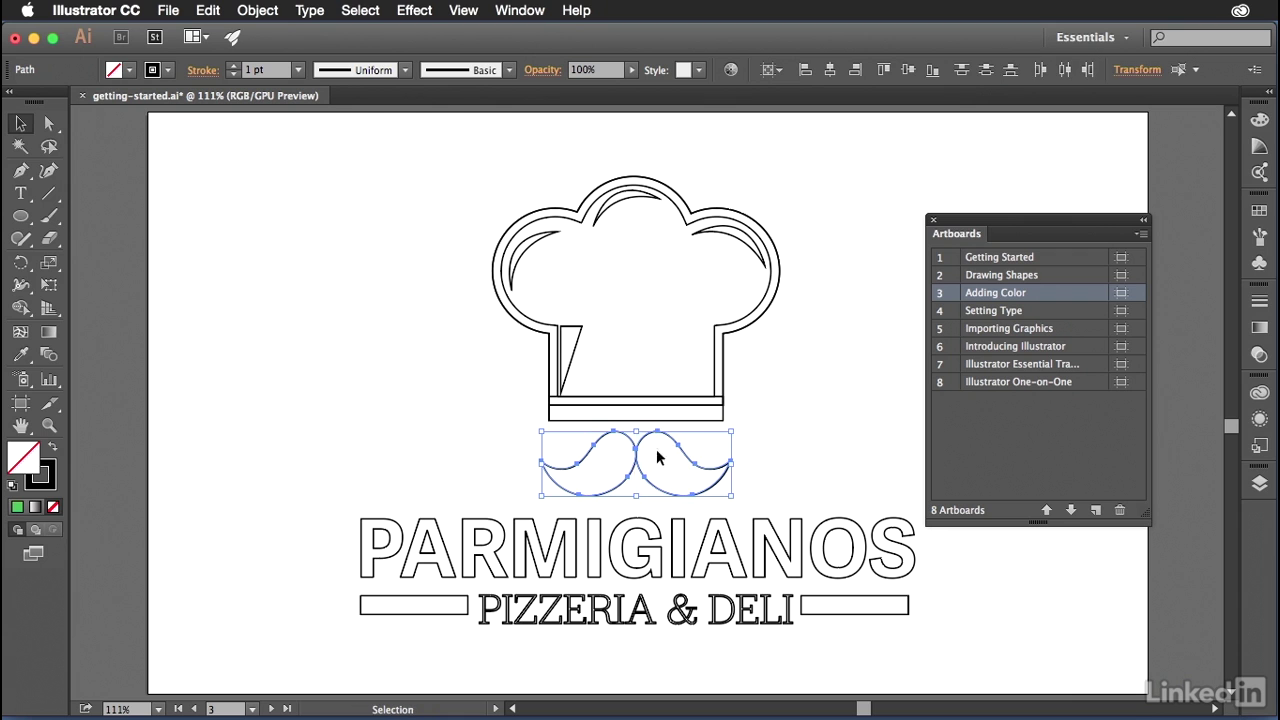
left_click(54, 451)
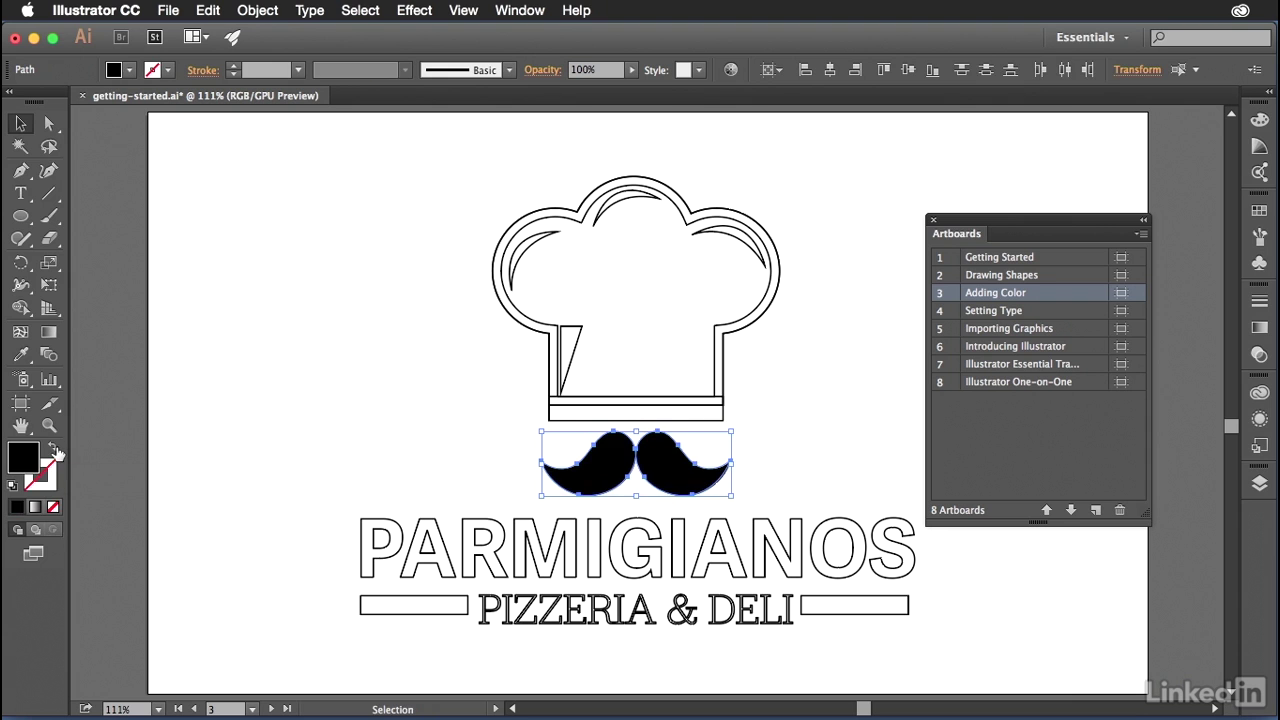
left_click(429, 435)
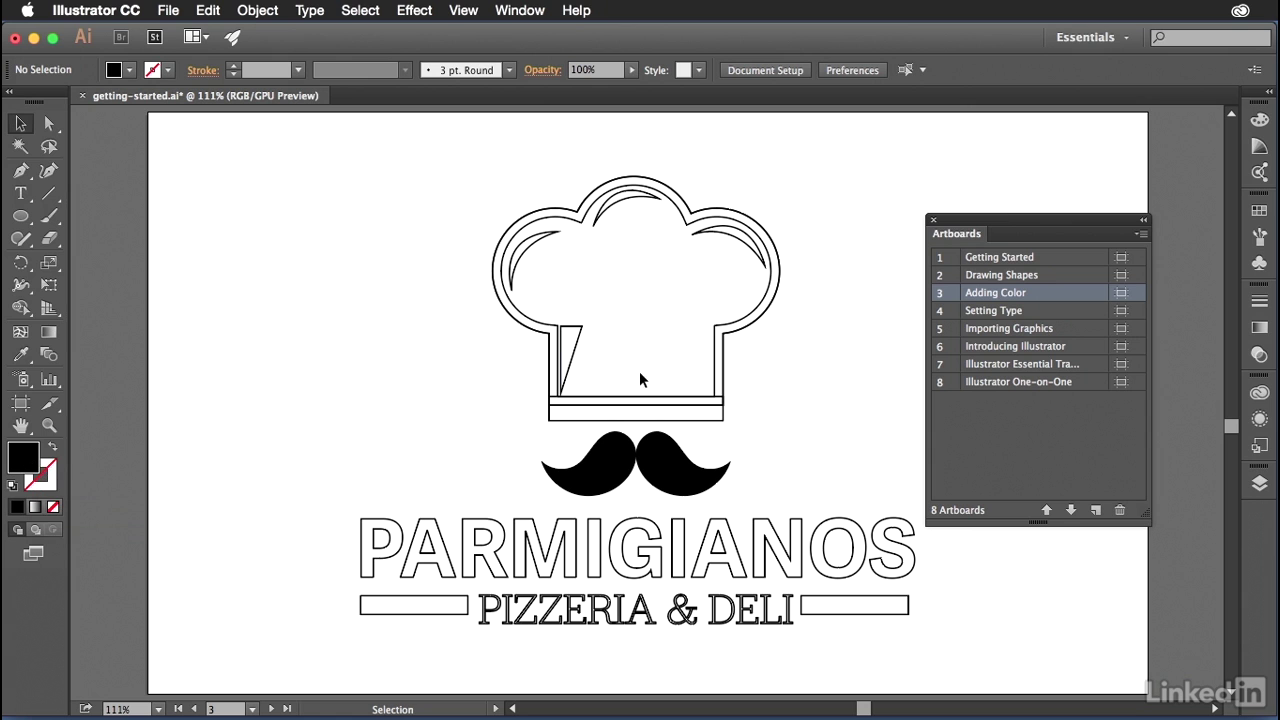
Step: Try swapping the fill and stroke of the chef hat group, and swap them back
left_click(722, 362)
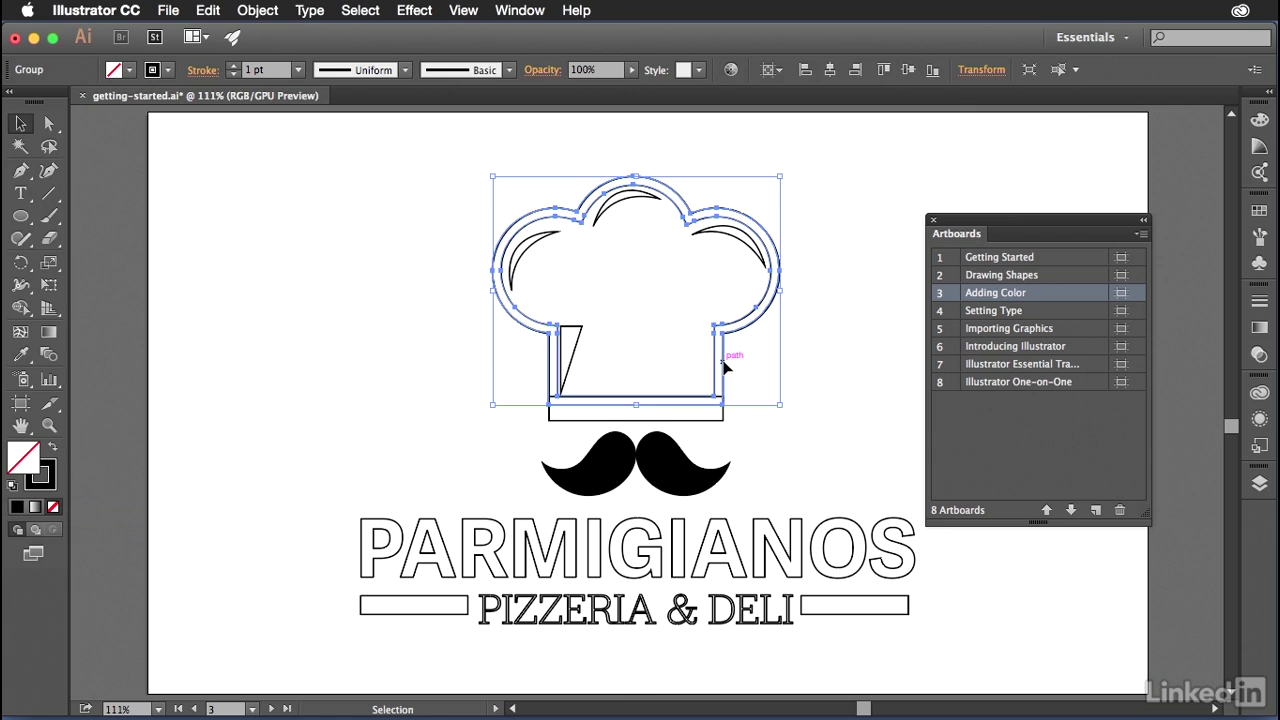
left_click(51, 451)
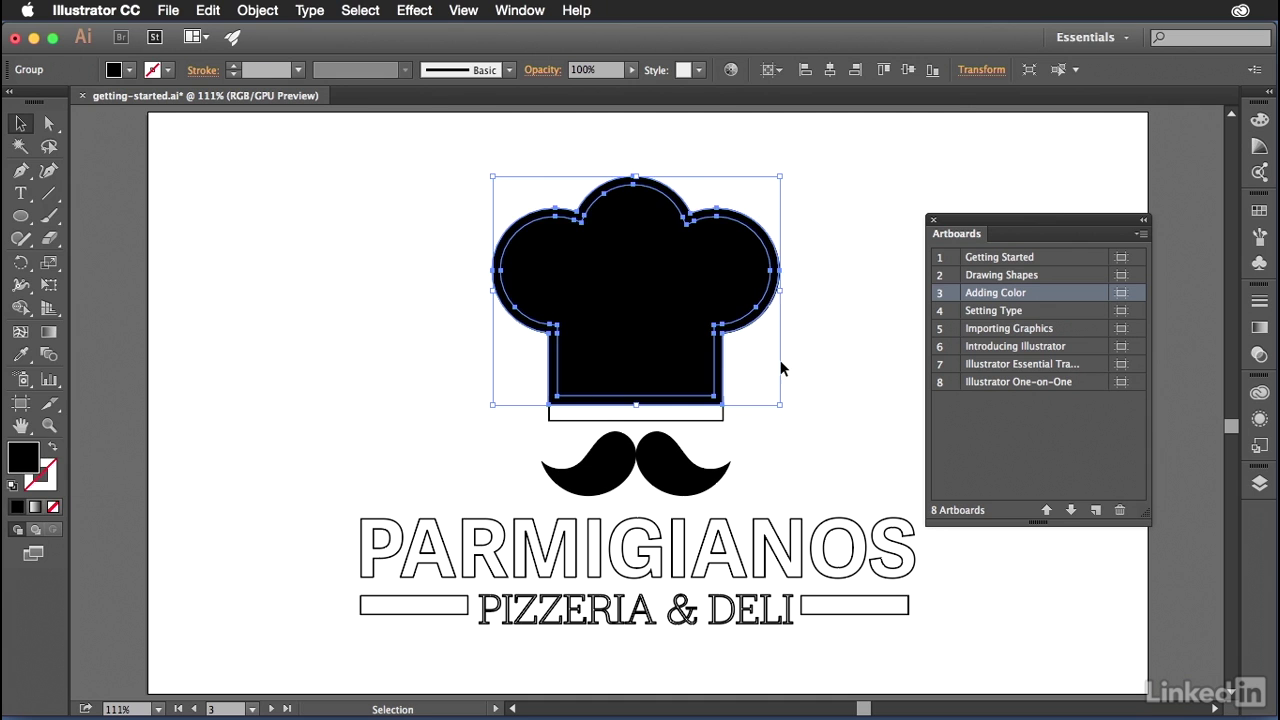
left_click(52, 451)
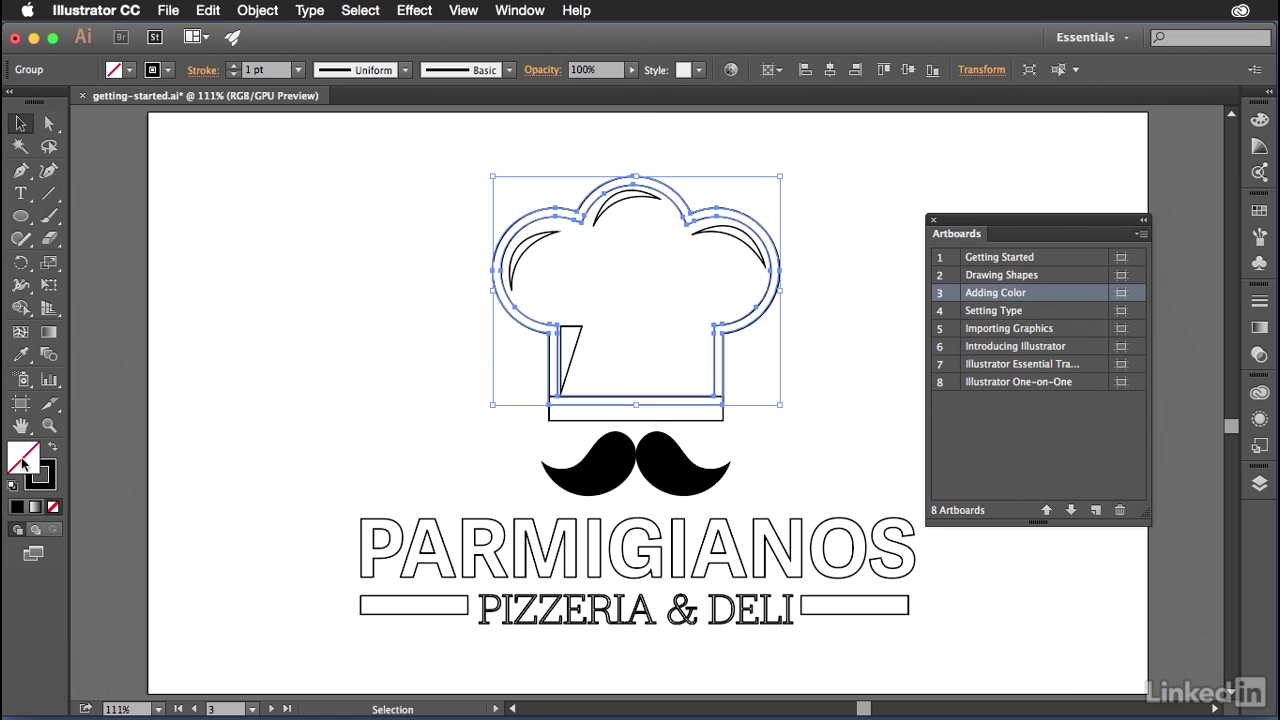
Step: Fill the selected chef hat group with the light blue-gray swatch from the last color group
left_click(1259, 147)
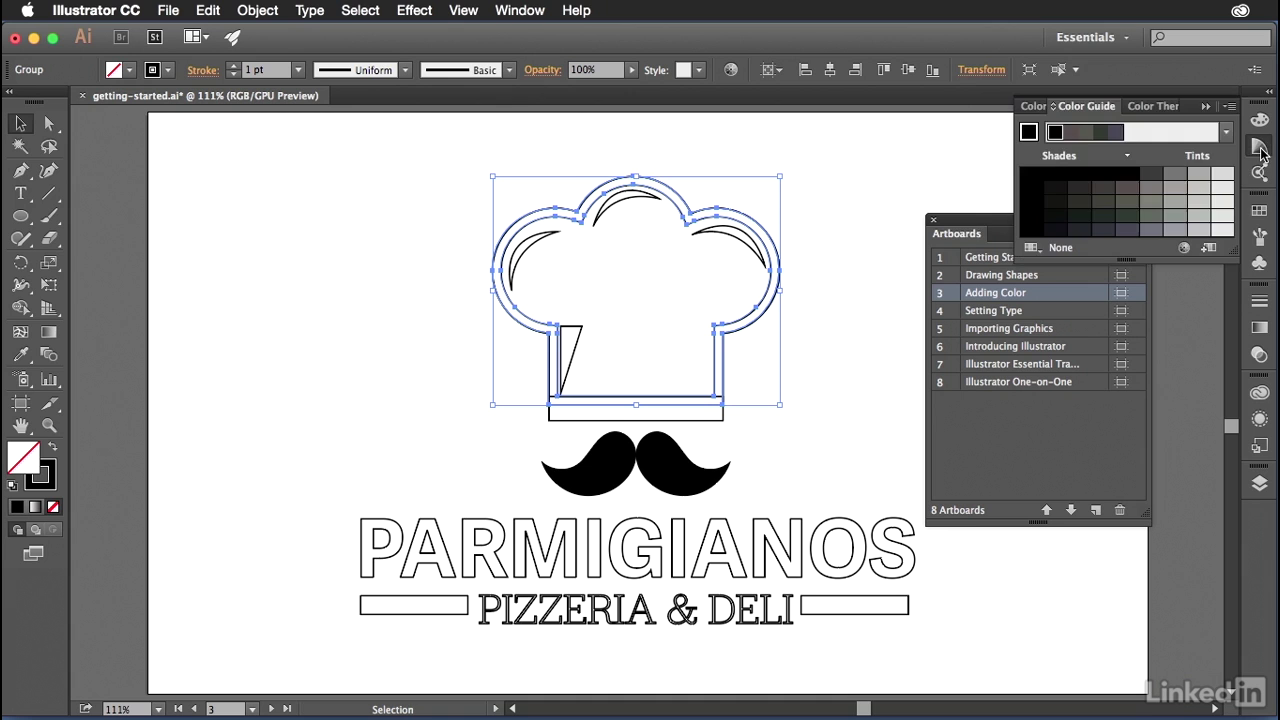
left_click(1259, 212)
left_click_drag(1113, 313, 1110, 462)
left_click(1054, 251)
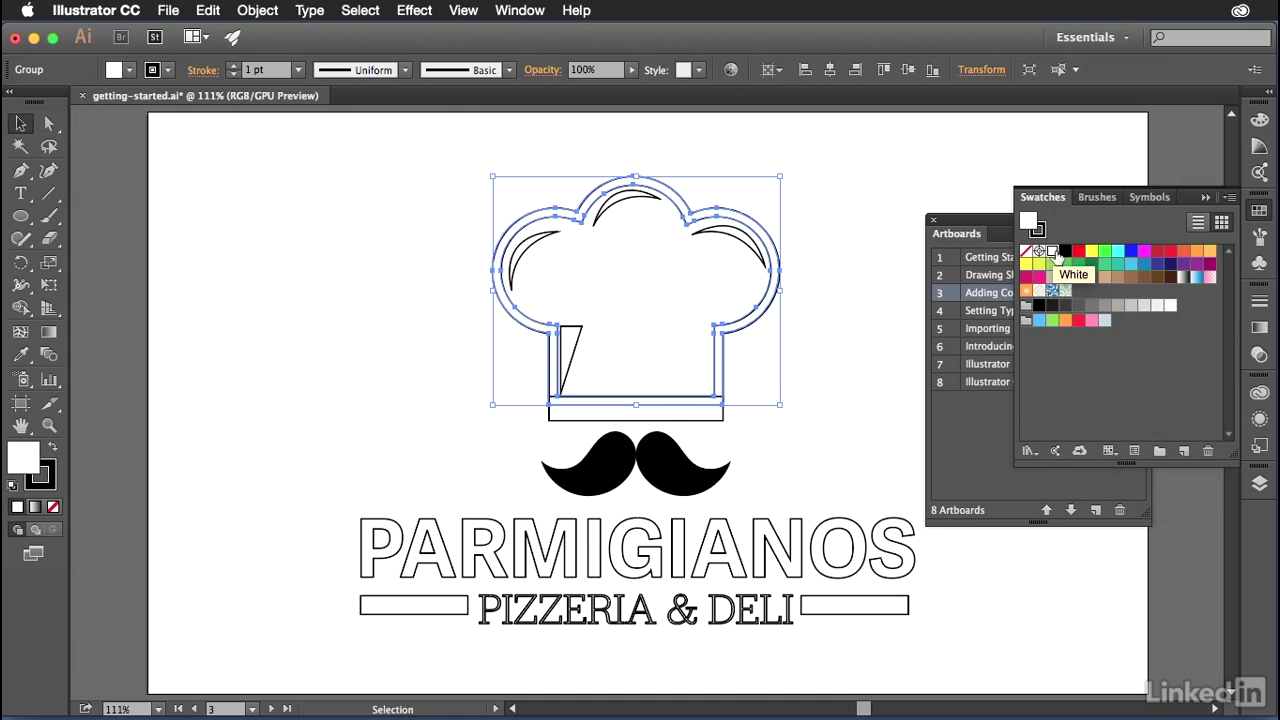
left_click(1106, 321)
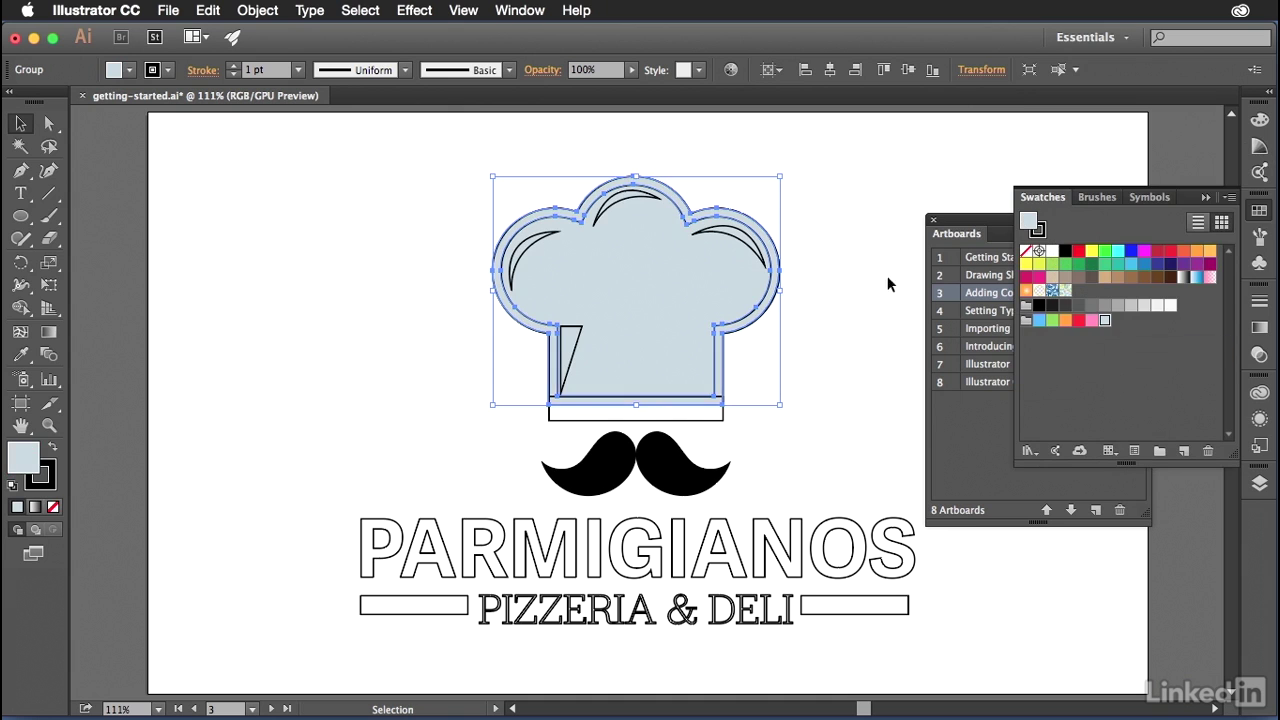
left_click(783, 343)
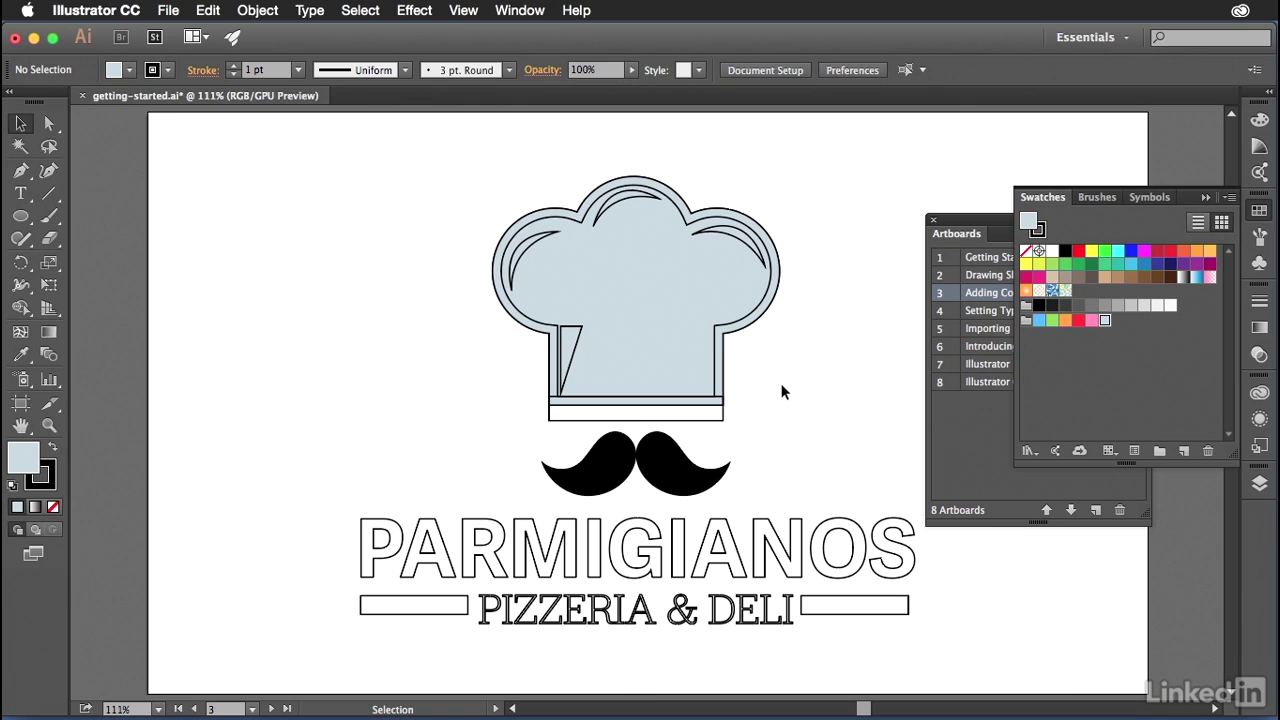
Step: Fill the four highlight shapes inside the chef hat with white and leave them without a stroke
left_click(742, 320)
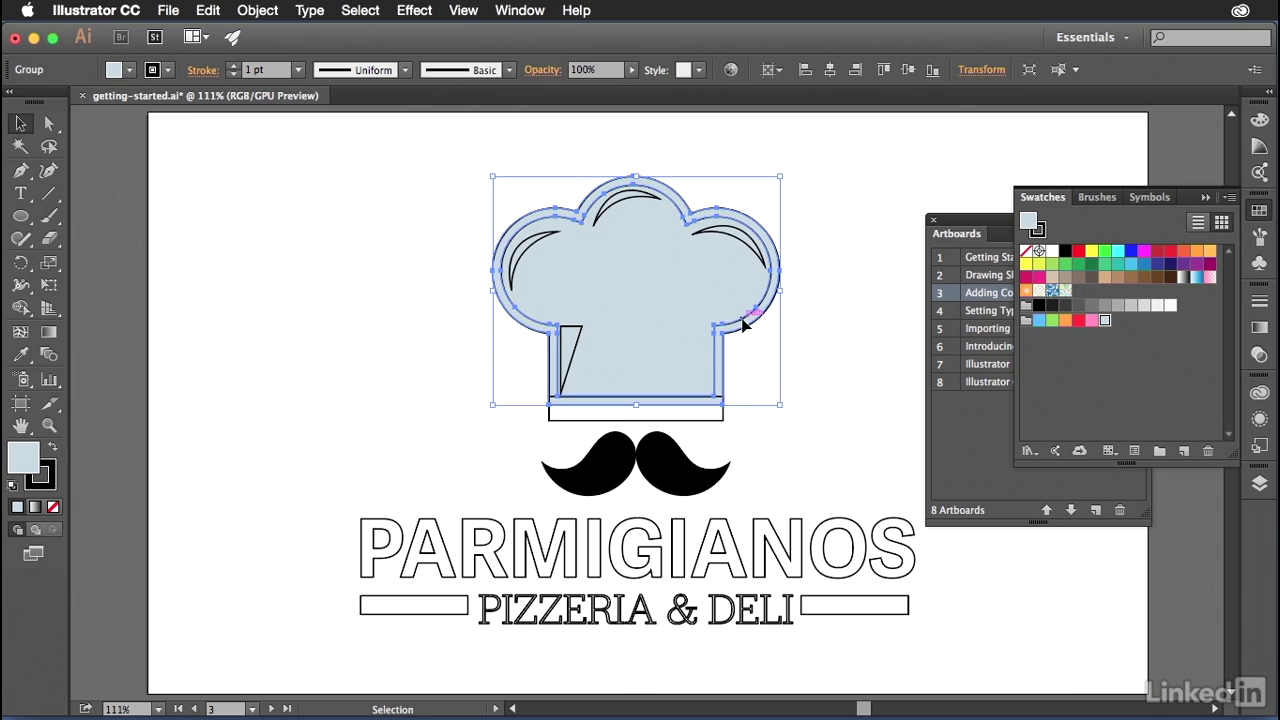
left_click(570, 335)
left_click(527, 246, "shift")
left_click(610, 208, "shift")
left_click(706, 233, "shift")
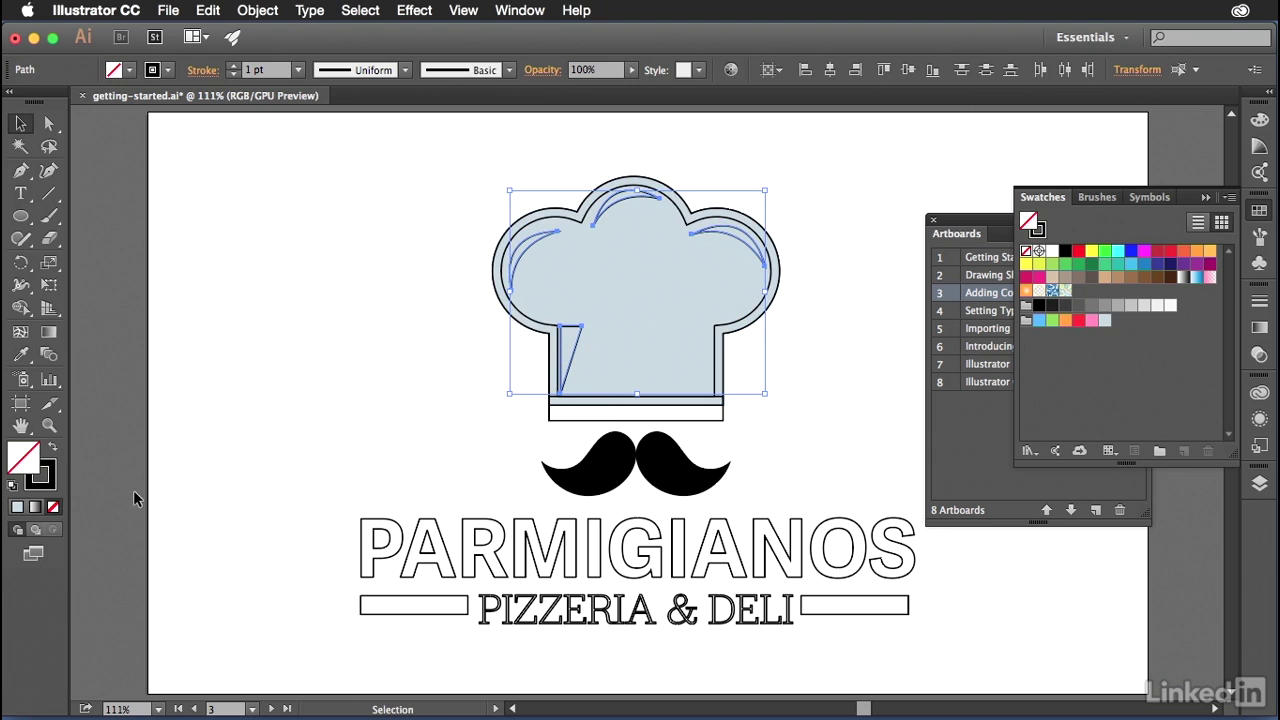
left_click(52, 449)
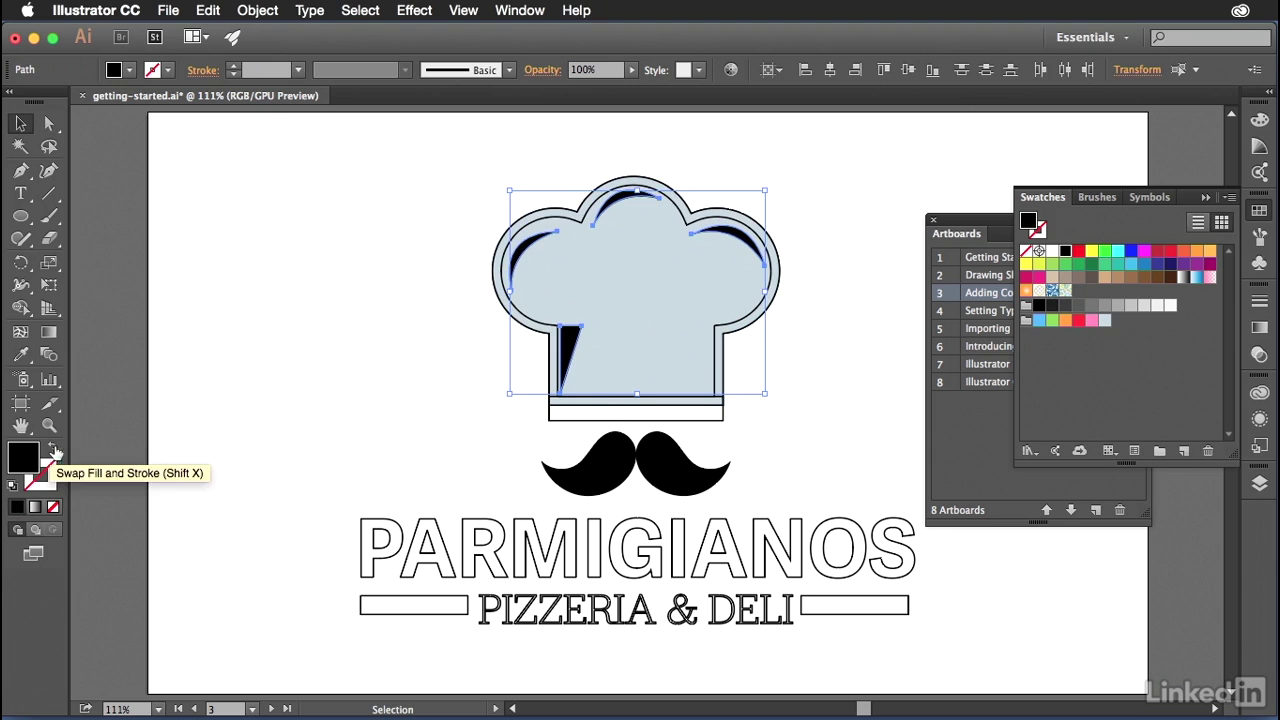
left_click(1051, 252)
left_click(861, 311)
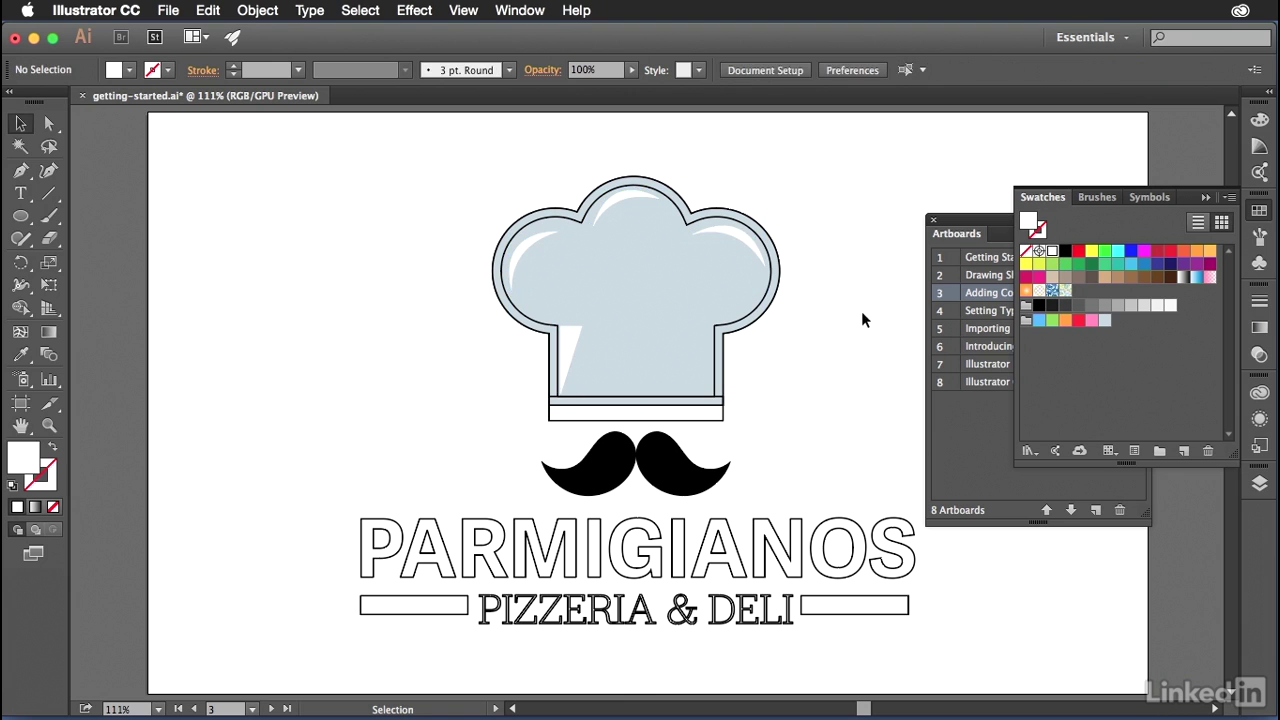
Step: Try making the chef hat outline solid black without a stroke inside its isolated group, and undo it
left_click(725, 372)
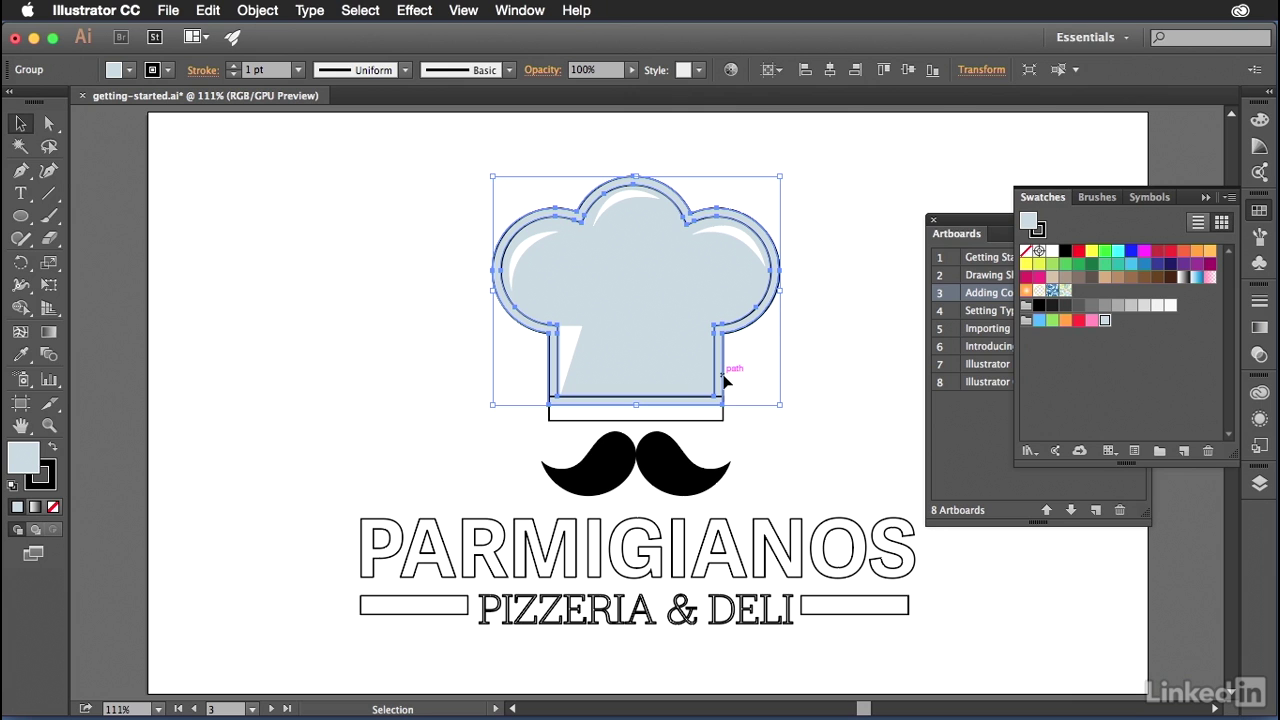
double_click(726, 380)
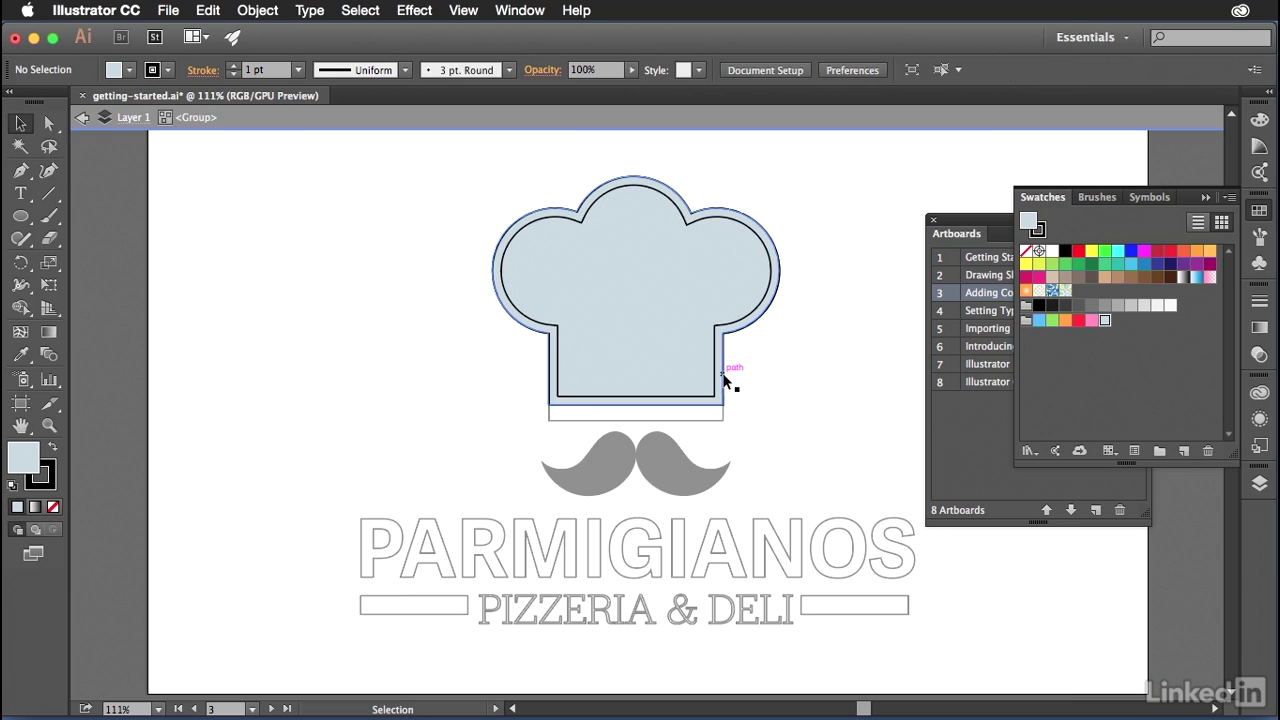
left_click(726, 388)
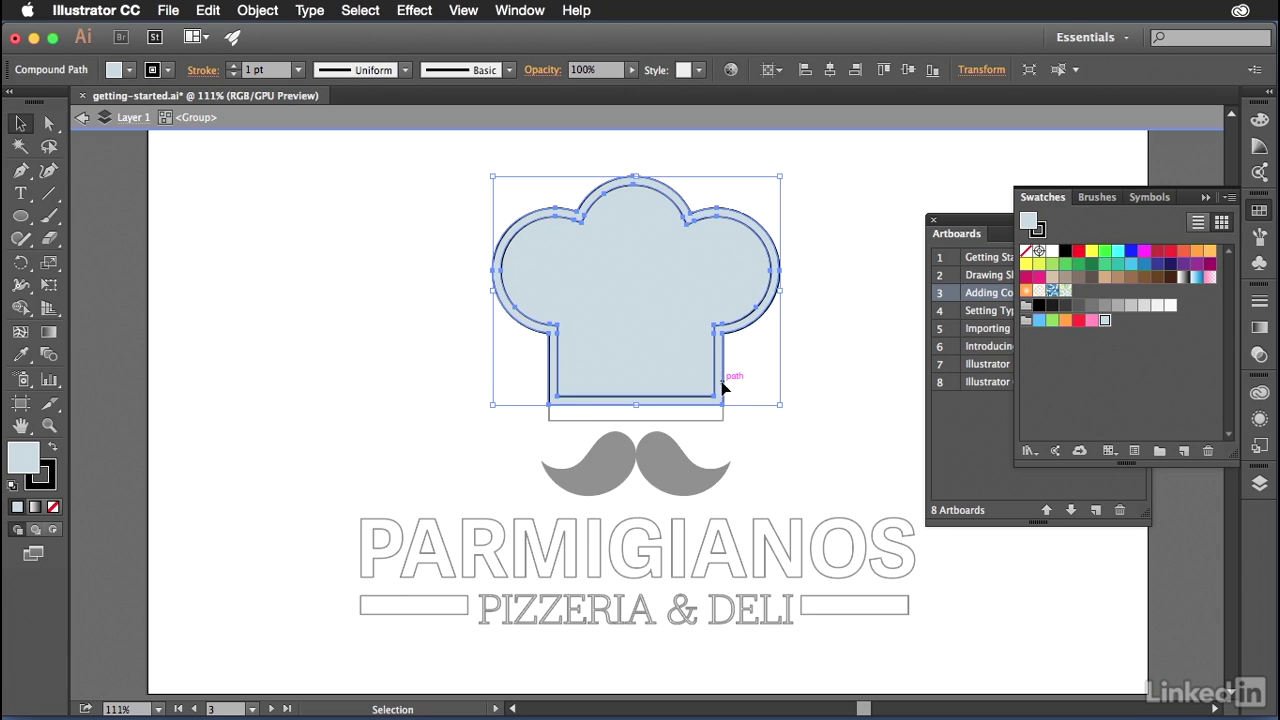
left_click(53, 451)
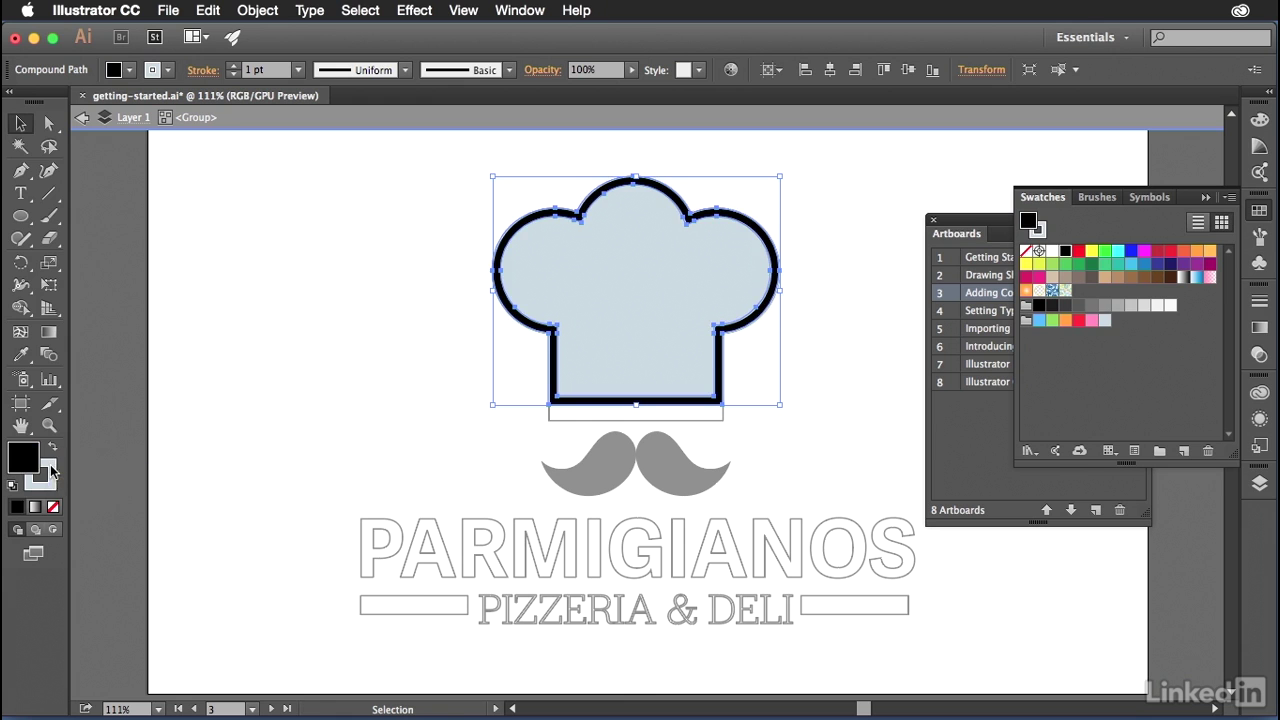
left_click(43, 473)
left_click(52, 508)
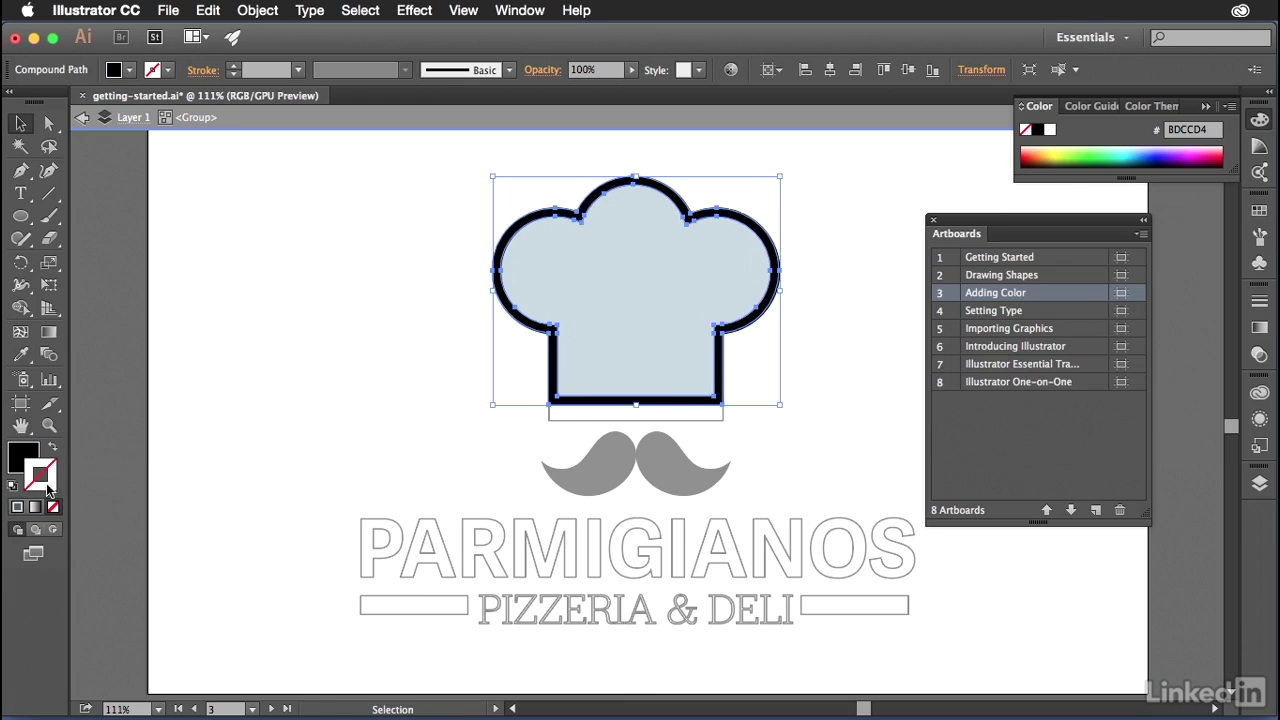
left_click(28, 456)
left_click(389, 295)
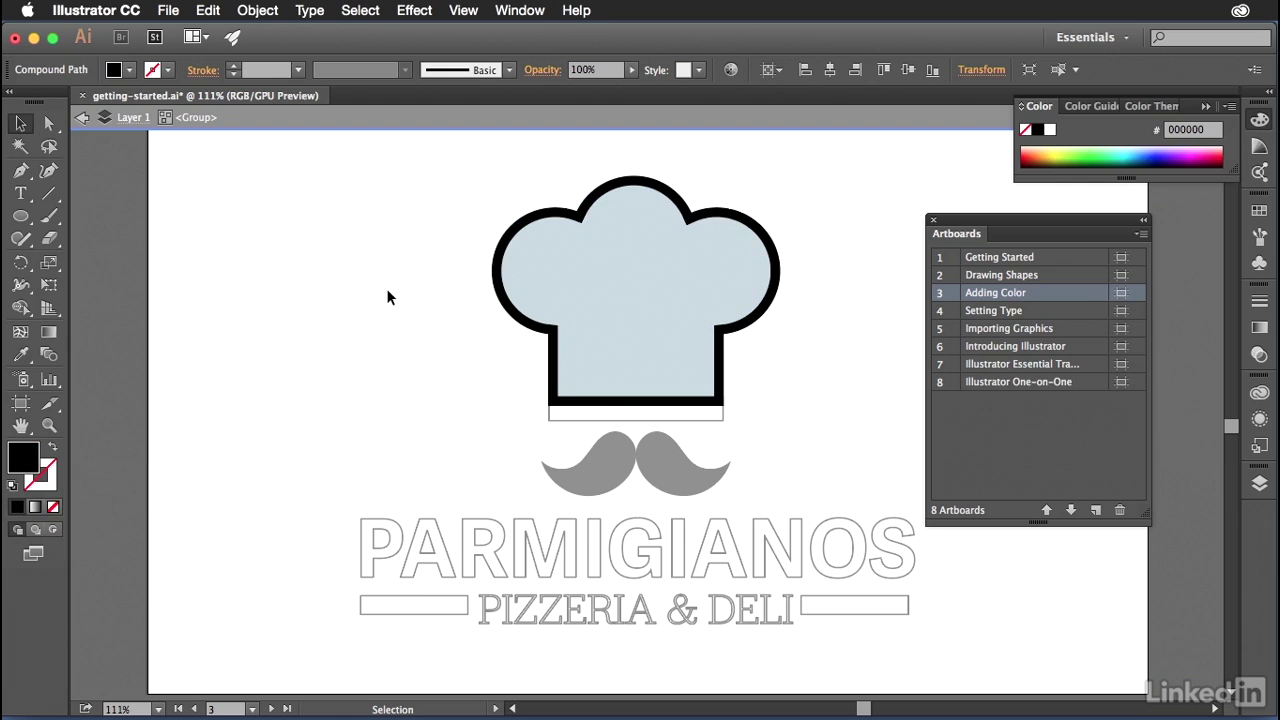
double_click(440, 393)
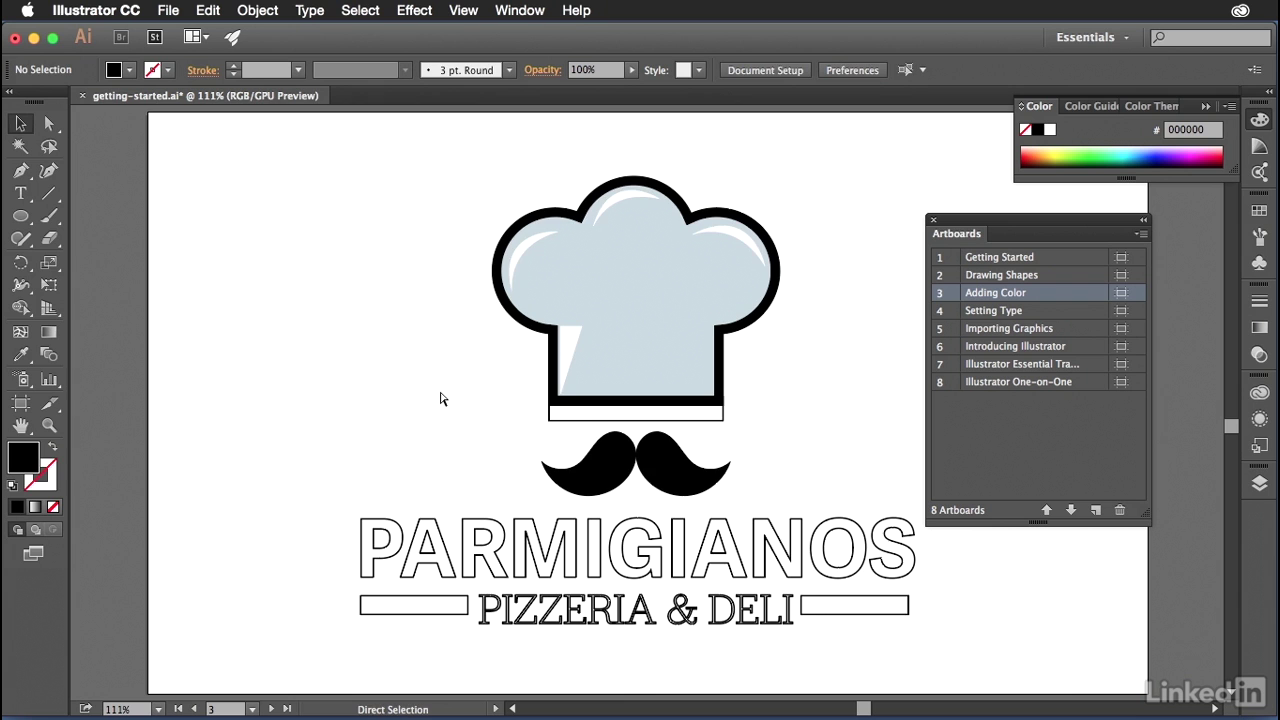
key("super+z")
double_click(441, 393)
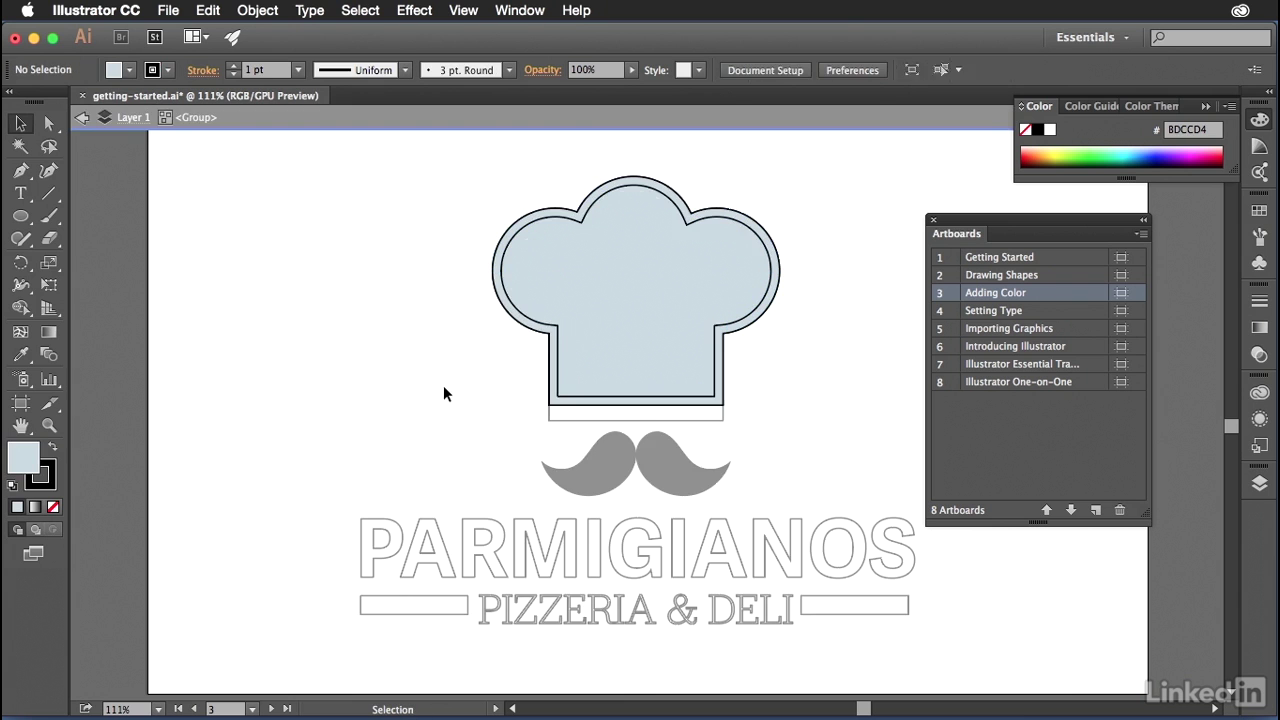
Step: Isolate the chef hat group, swap the outline's fill and stroke to make it solid black, remove its stroke, and exit isolation
left_click(721, 370)
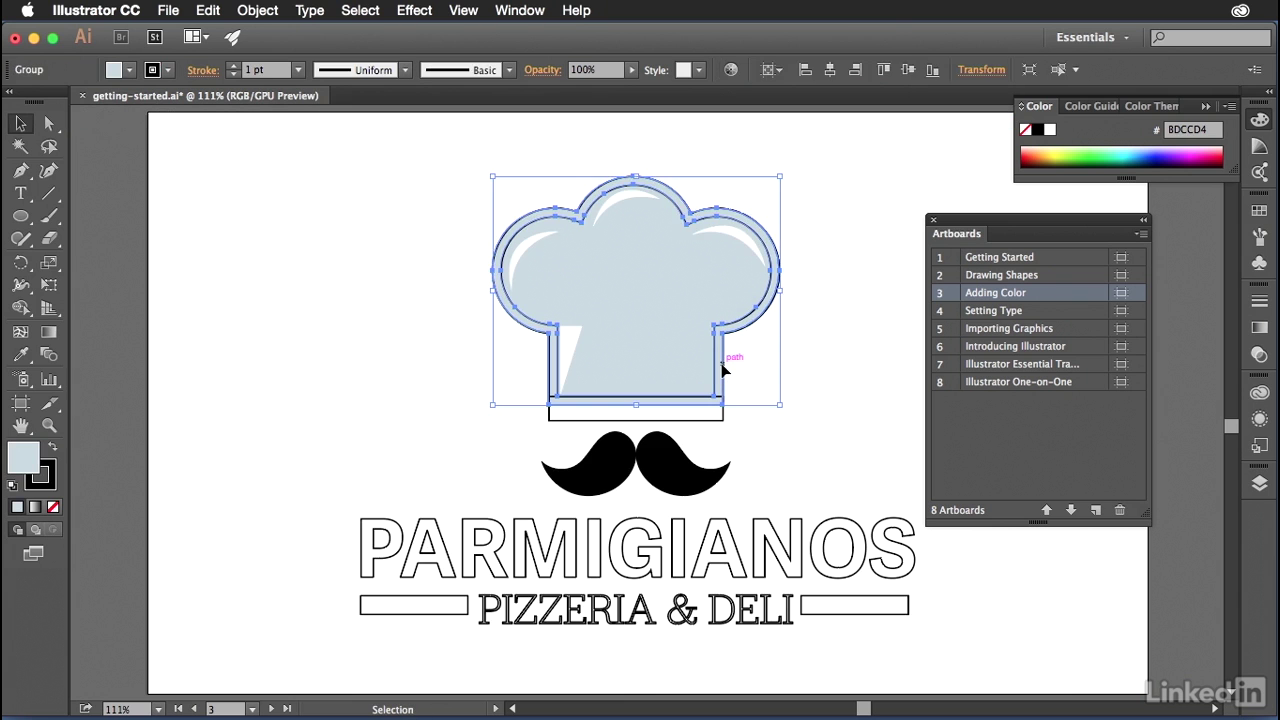
double_click(722, 369)
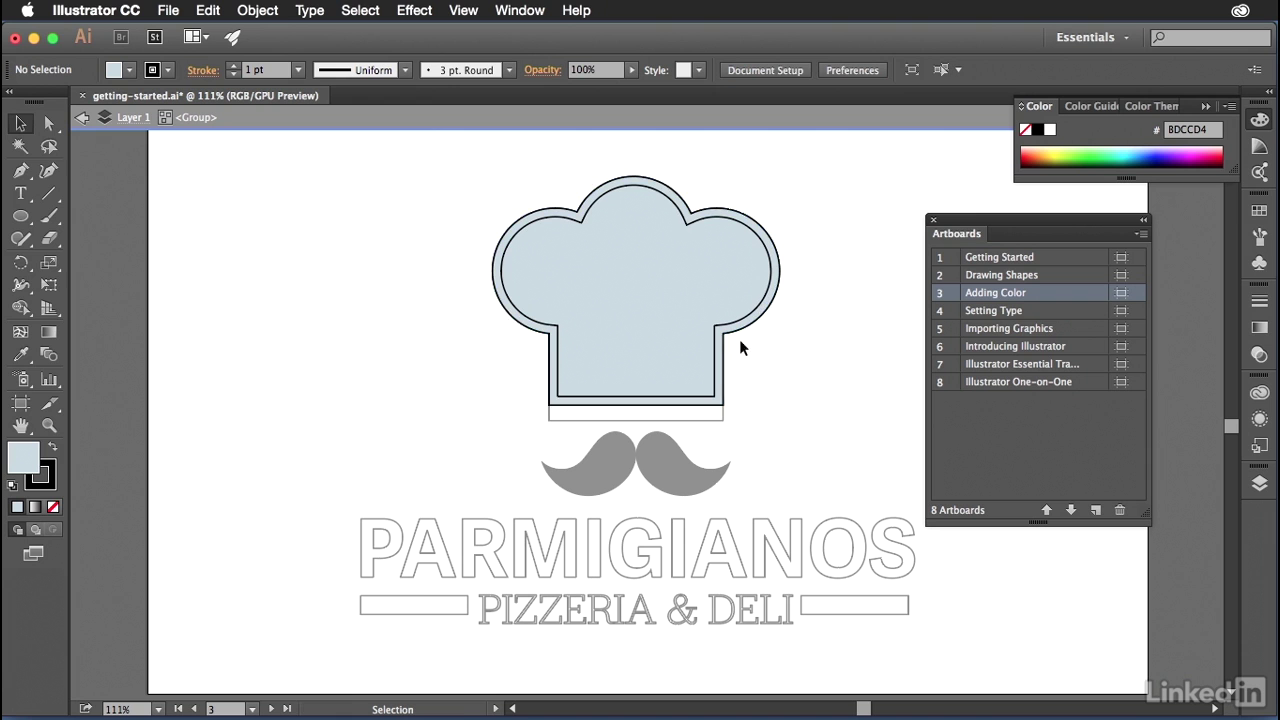
left_click(731, 333)
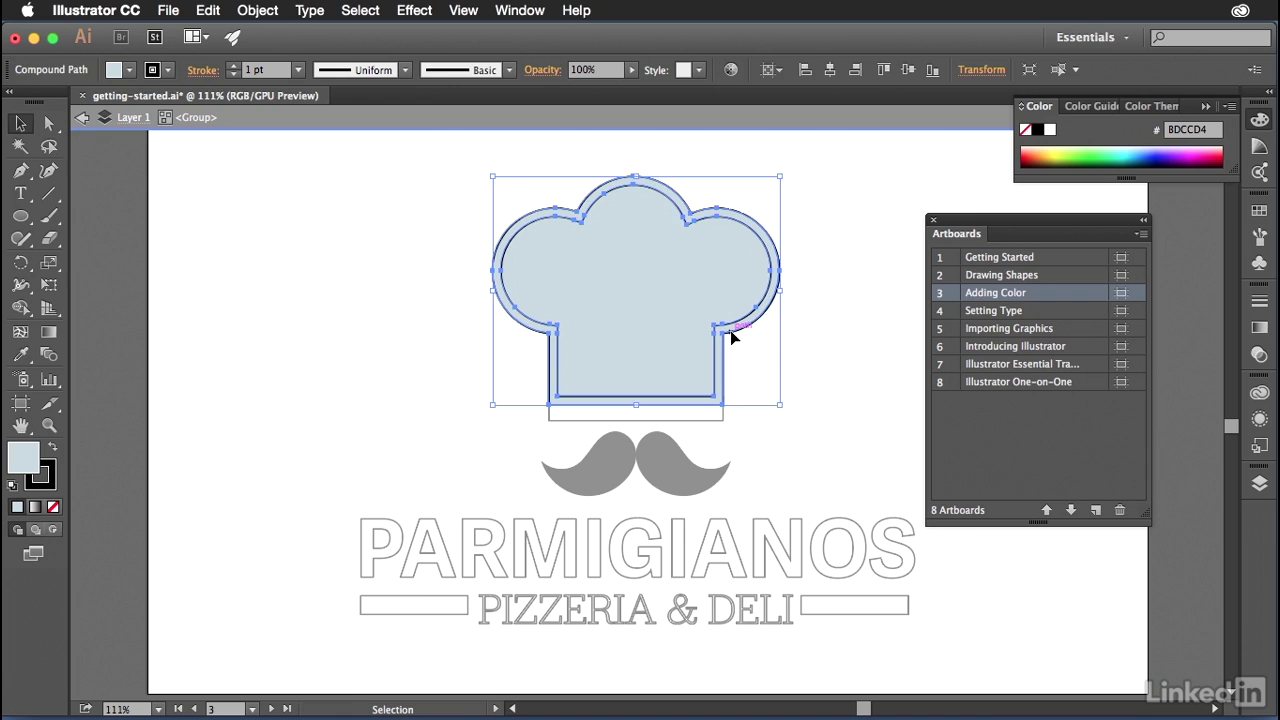
left_click(52, 448)
left_click(52, 448)
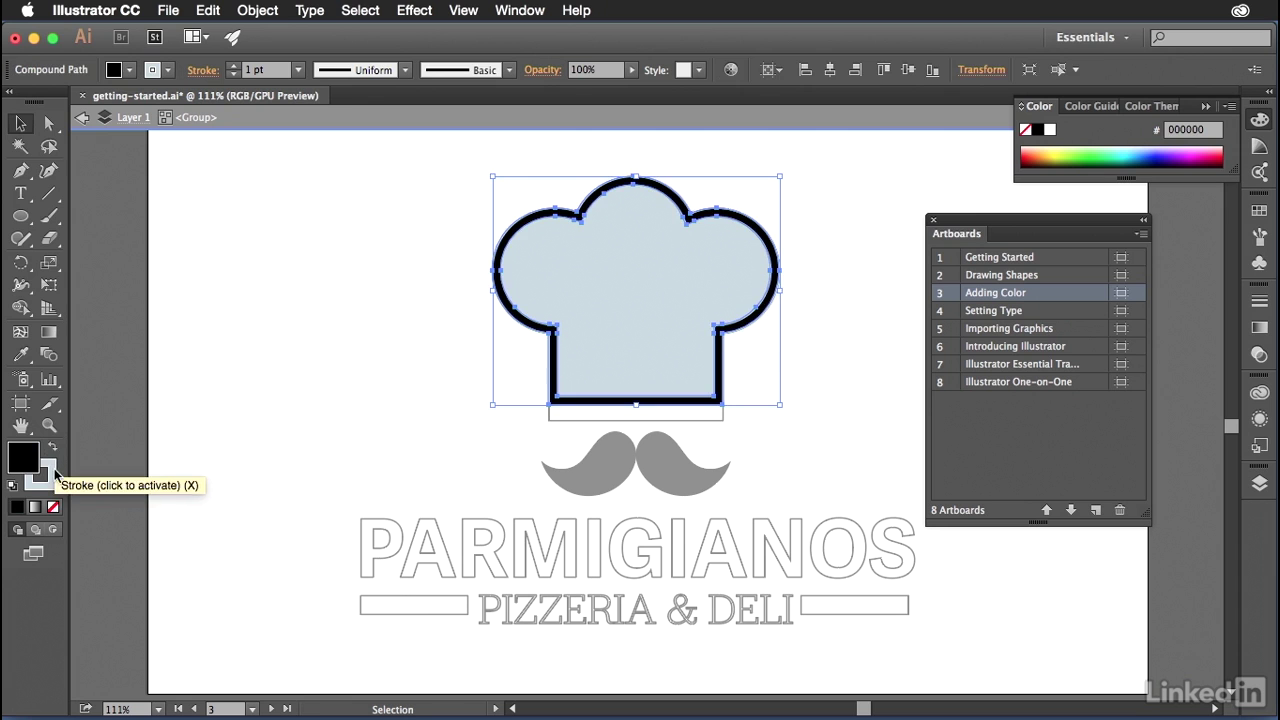
left_click(55, 474)
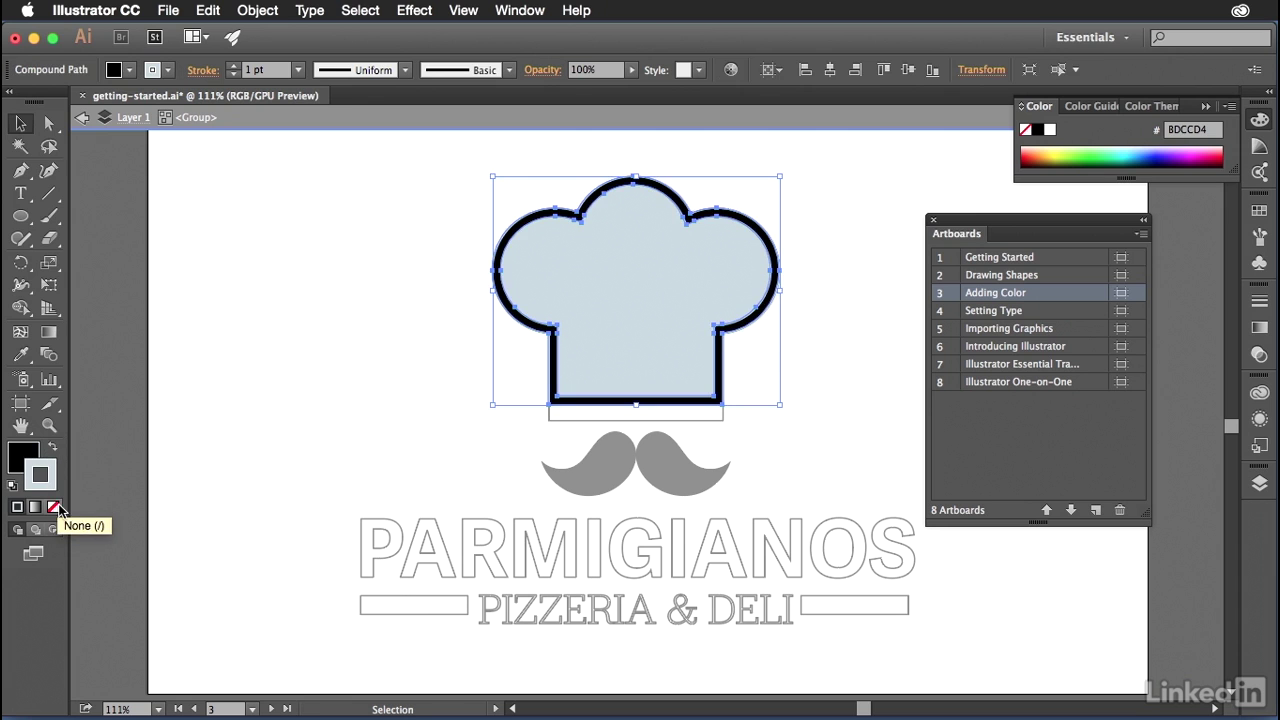
left_click(54, 507)
left_click(265, 350)
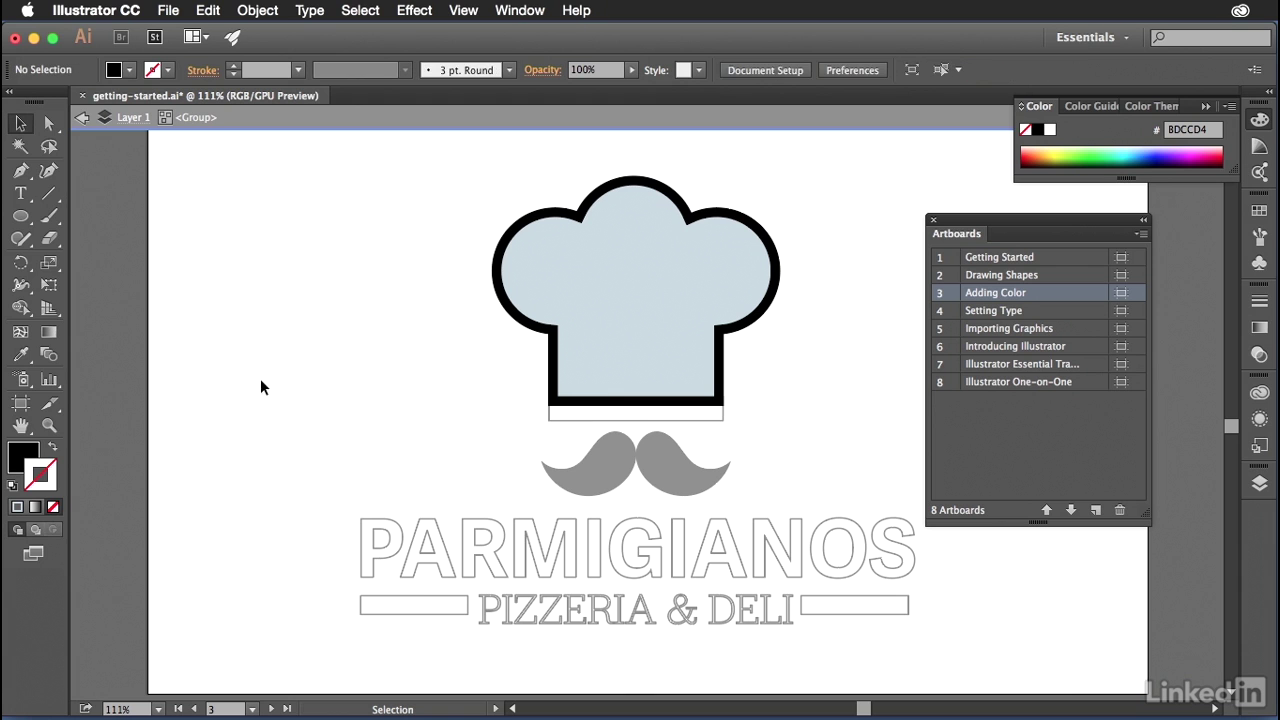
double_click(410, 366)
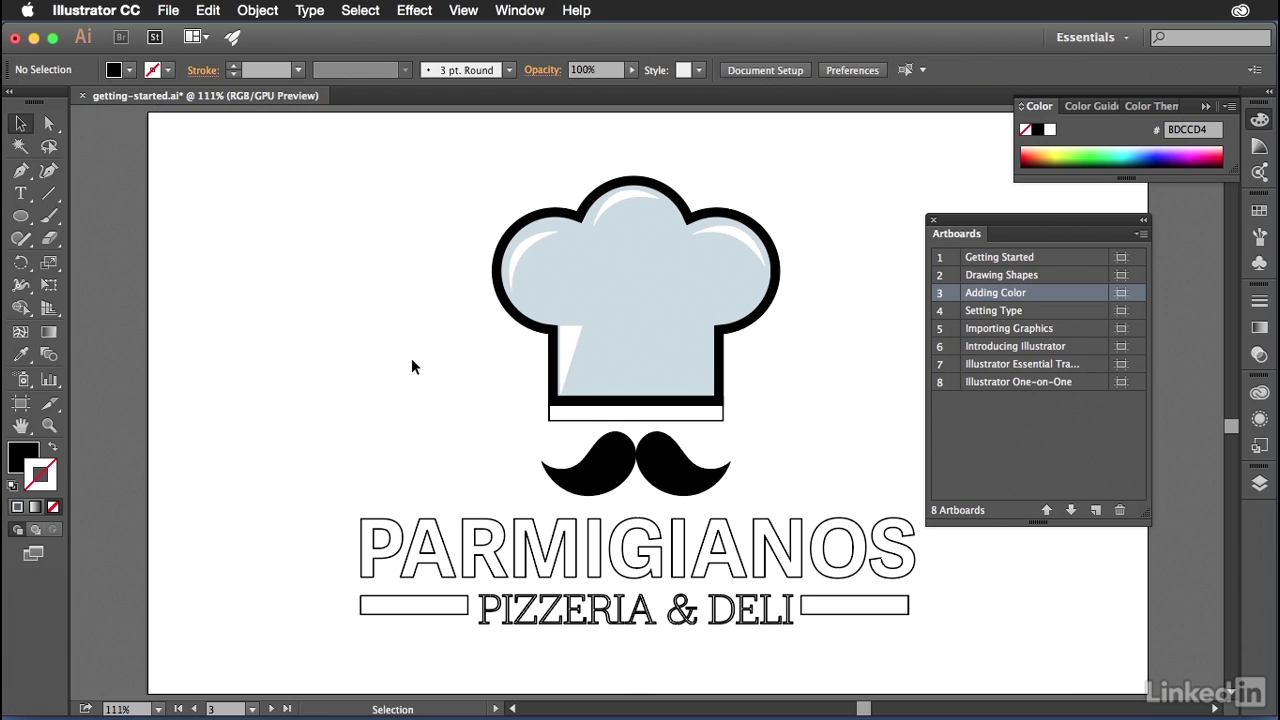
Step: Swap the fill and stroke of the band rectangle beneath the chef hat to make it solid black
left_click(593, 421)
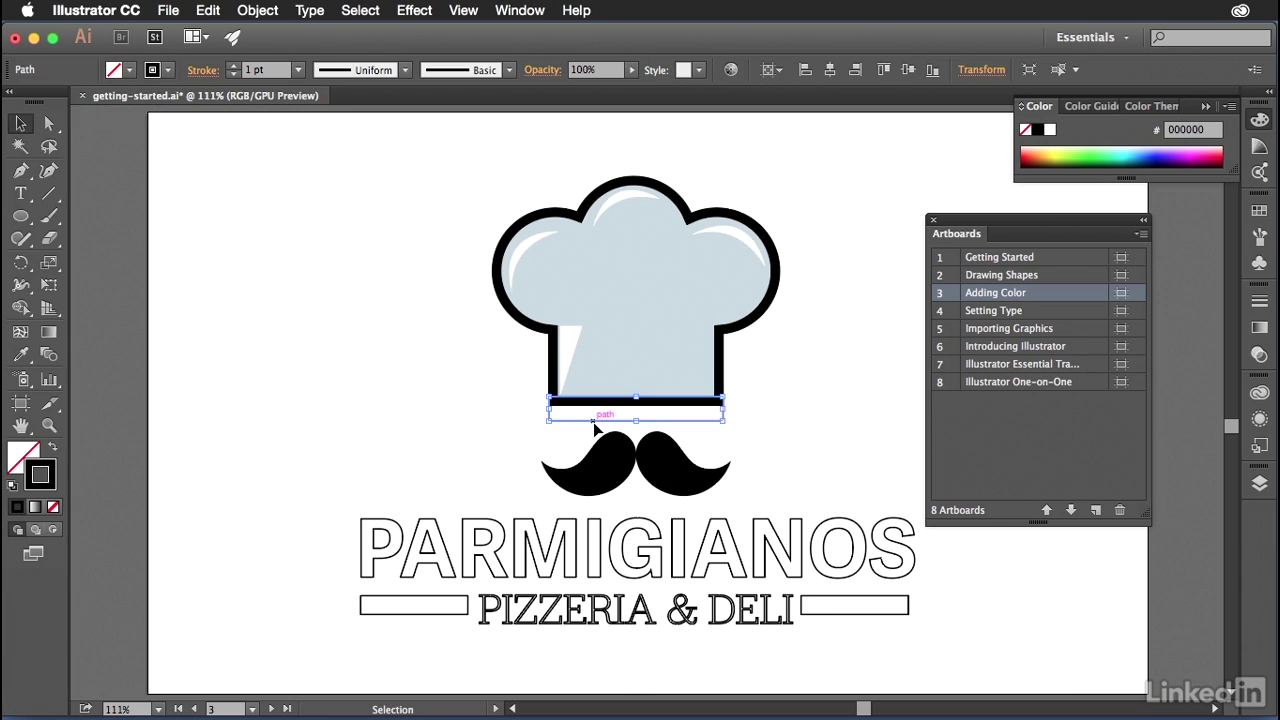
left_click(52, 448)
left_click(302, 430)
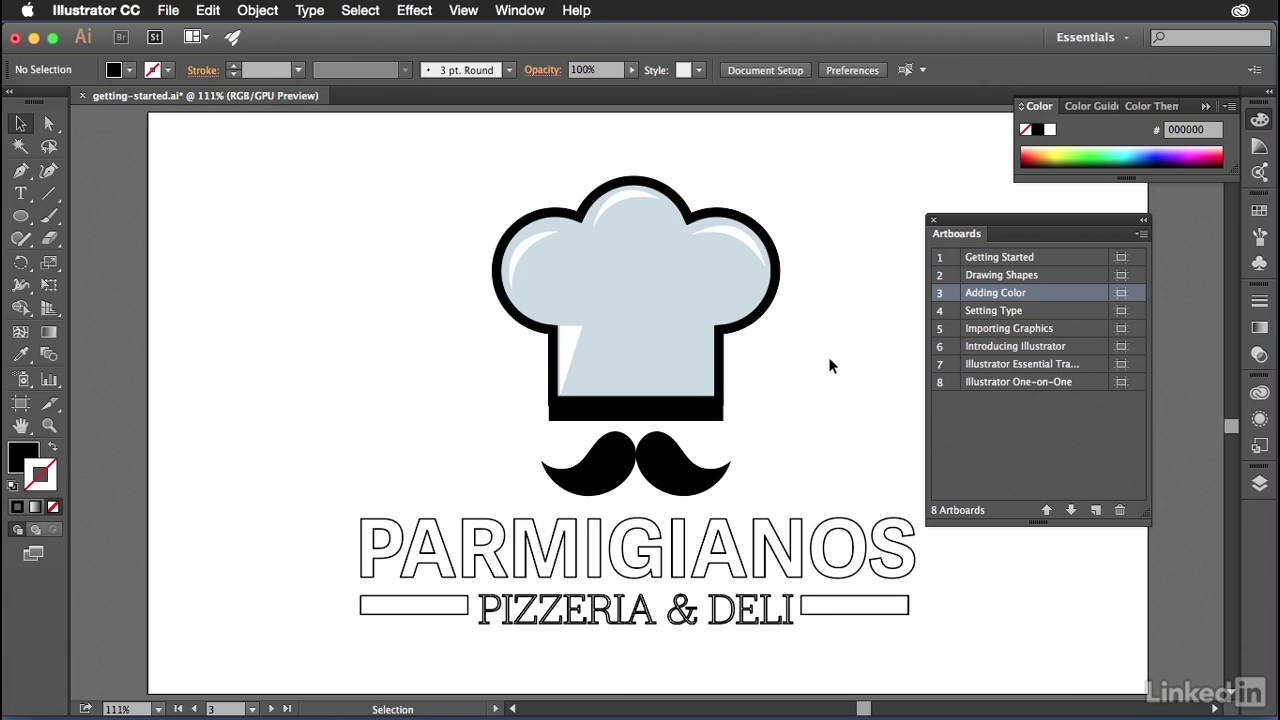
Step: Fill the PARMIGIANOS lettering with the crimson red swatch and leave it without a stroke
left_click_drag(826, 383, 766, 320)
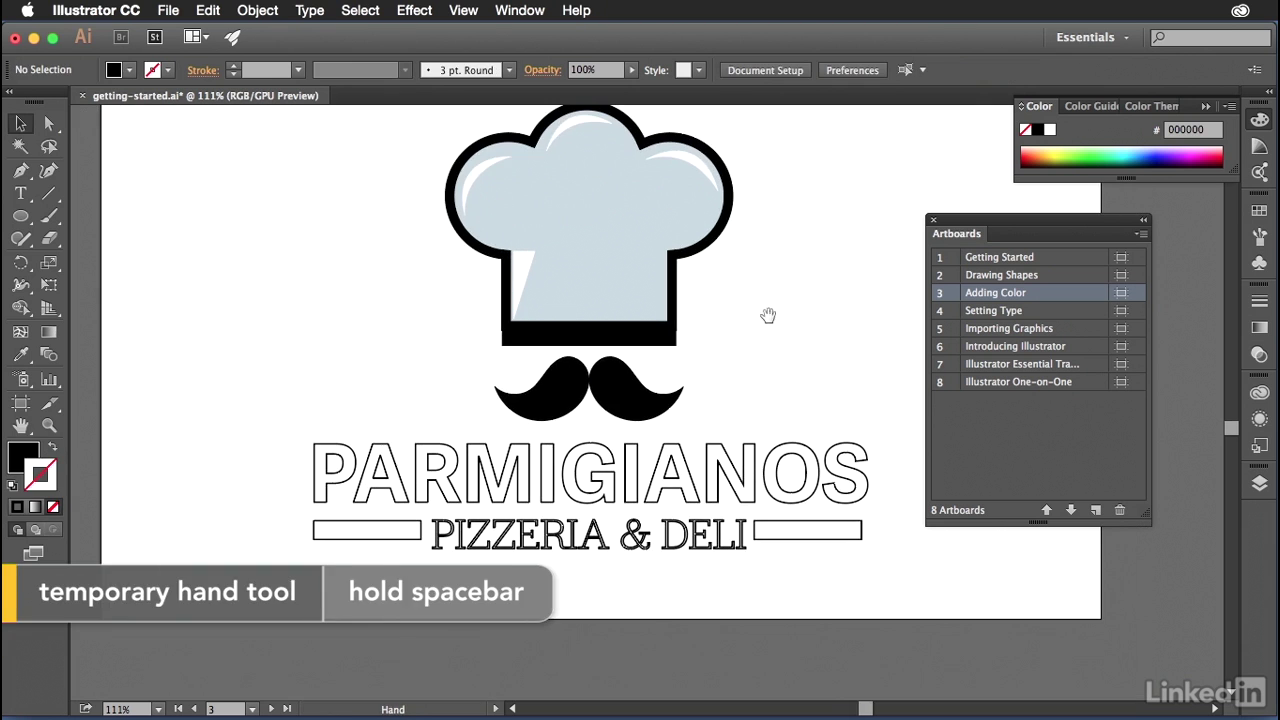
left_click(388, 457)
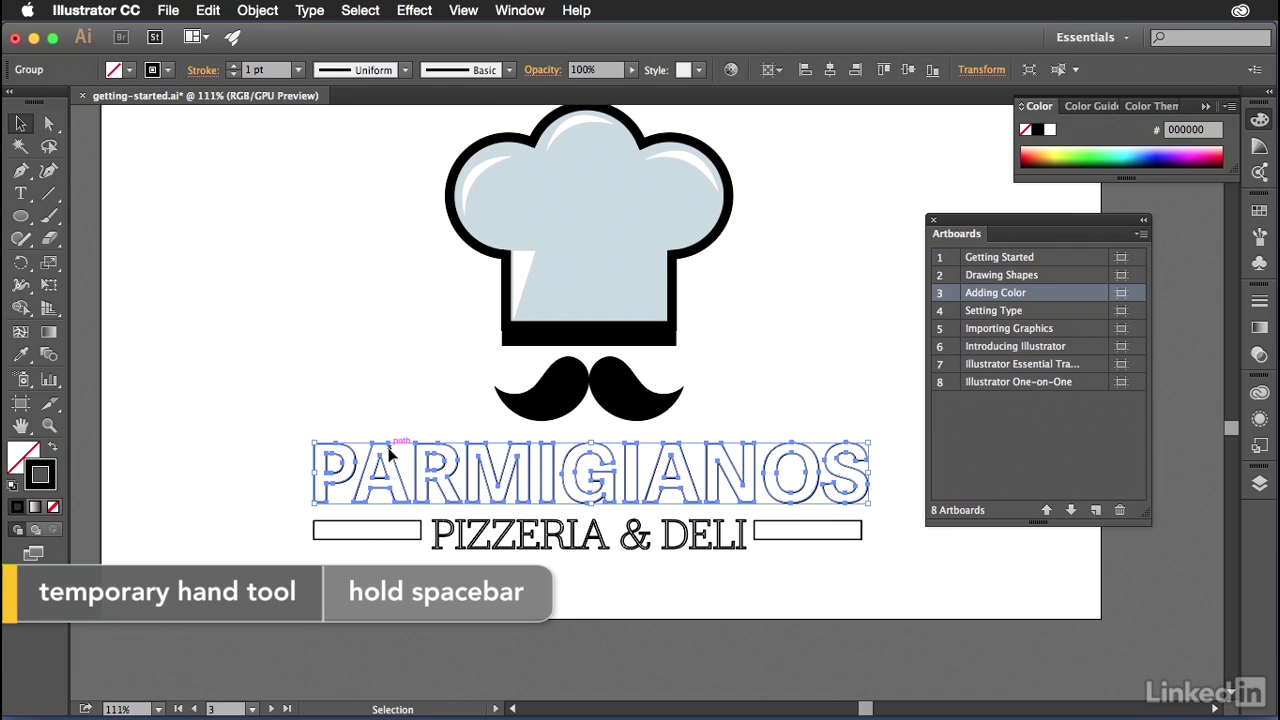
left_click(53, 449)
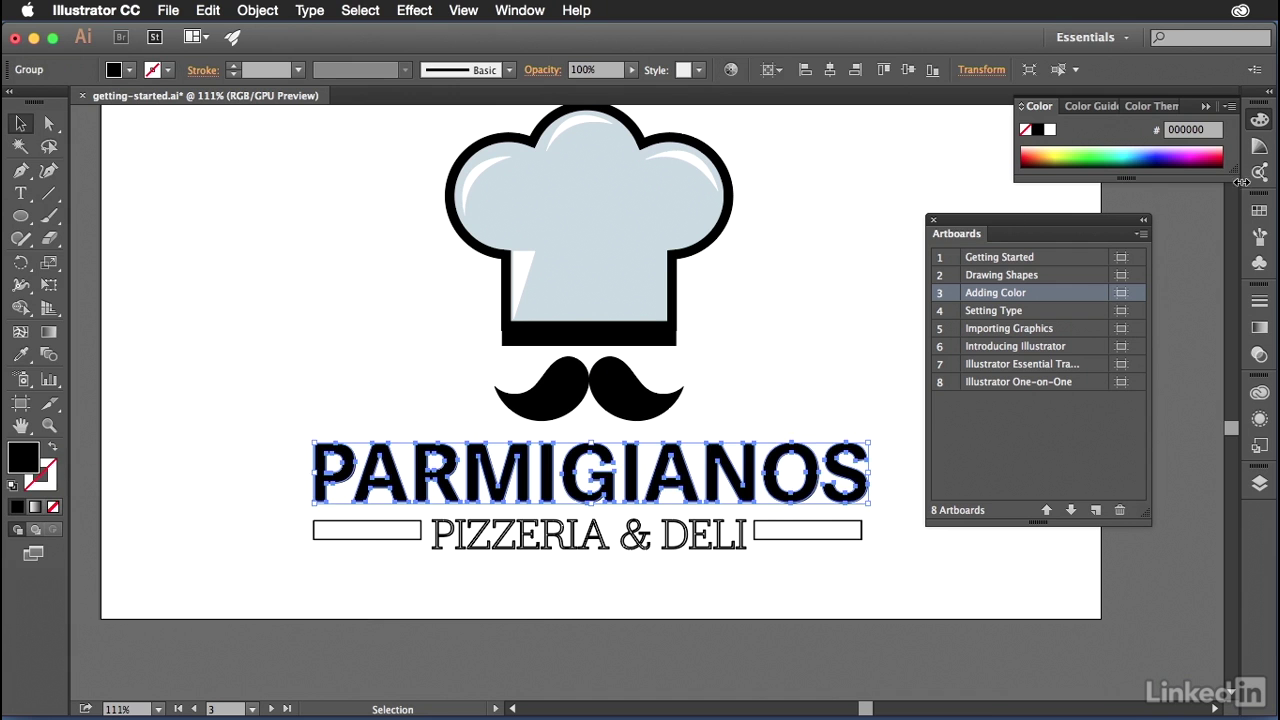
left_click(1259, 211)
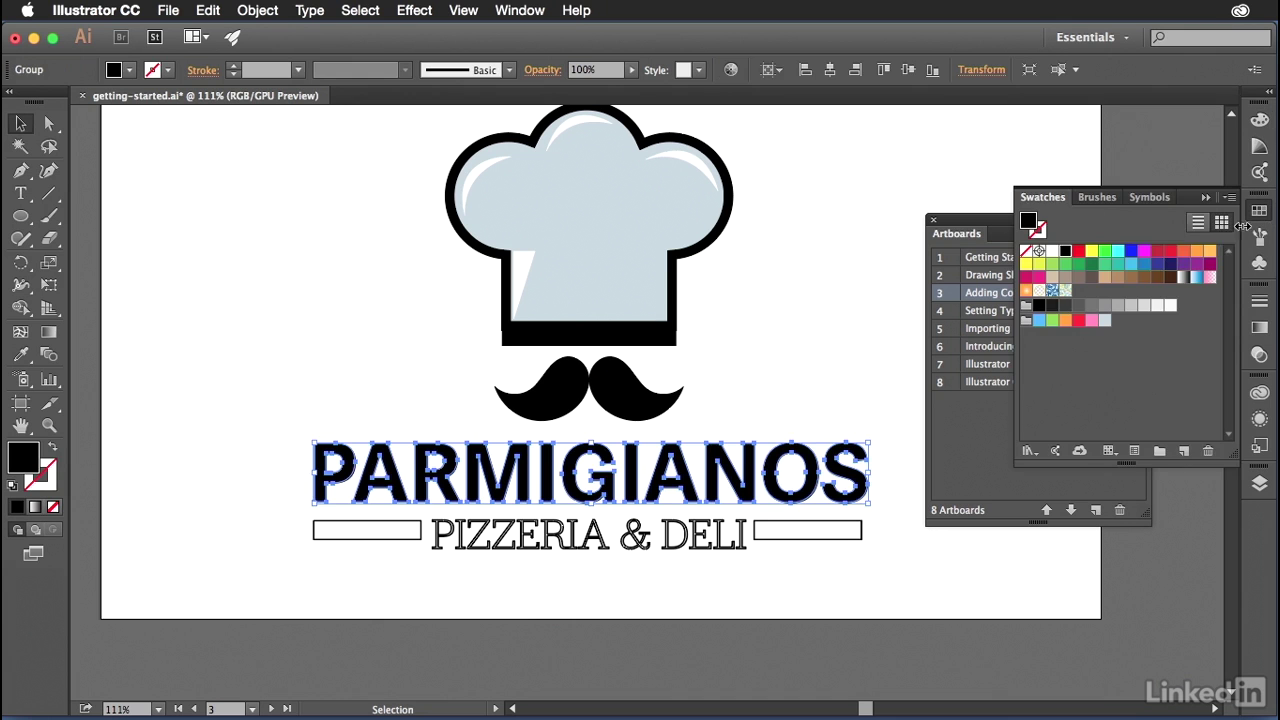
left_click(1172, 252)
left_click(785, 320)
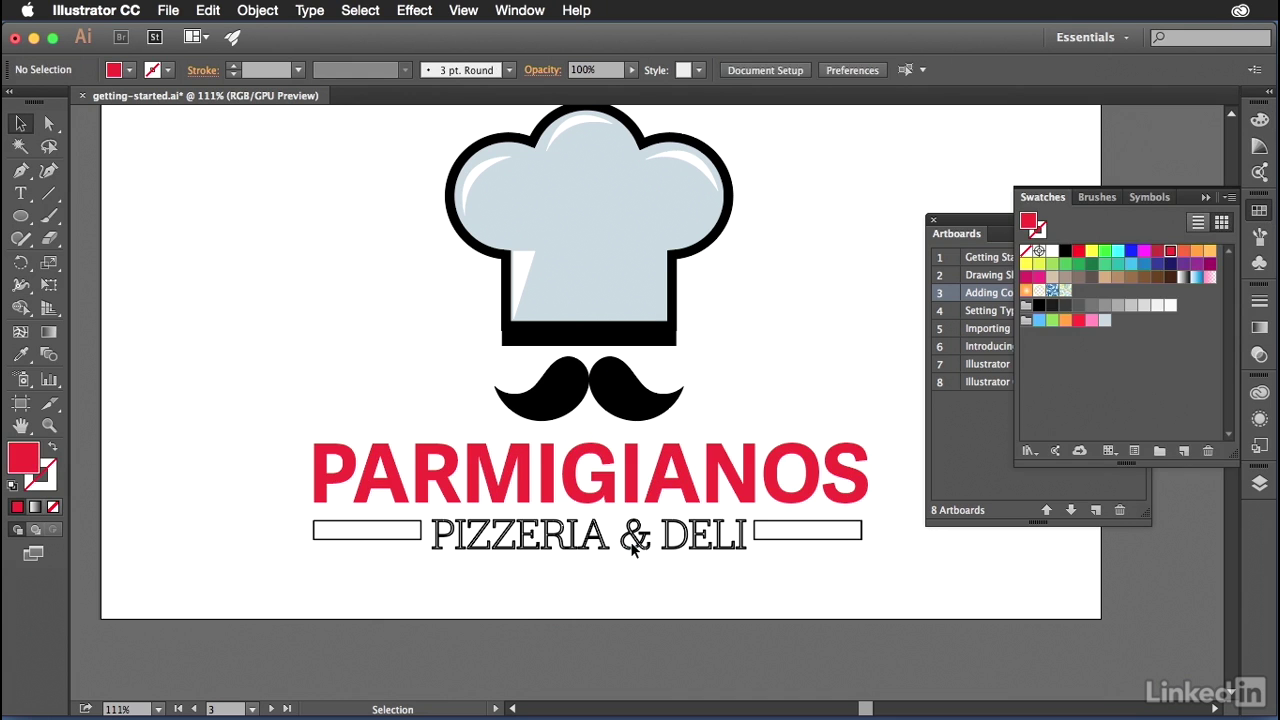
Step: Remove the stroke from the PIZZERIA & DELI lettering and fill it with the medium green swatch
left_click(632, 548)
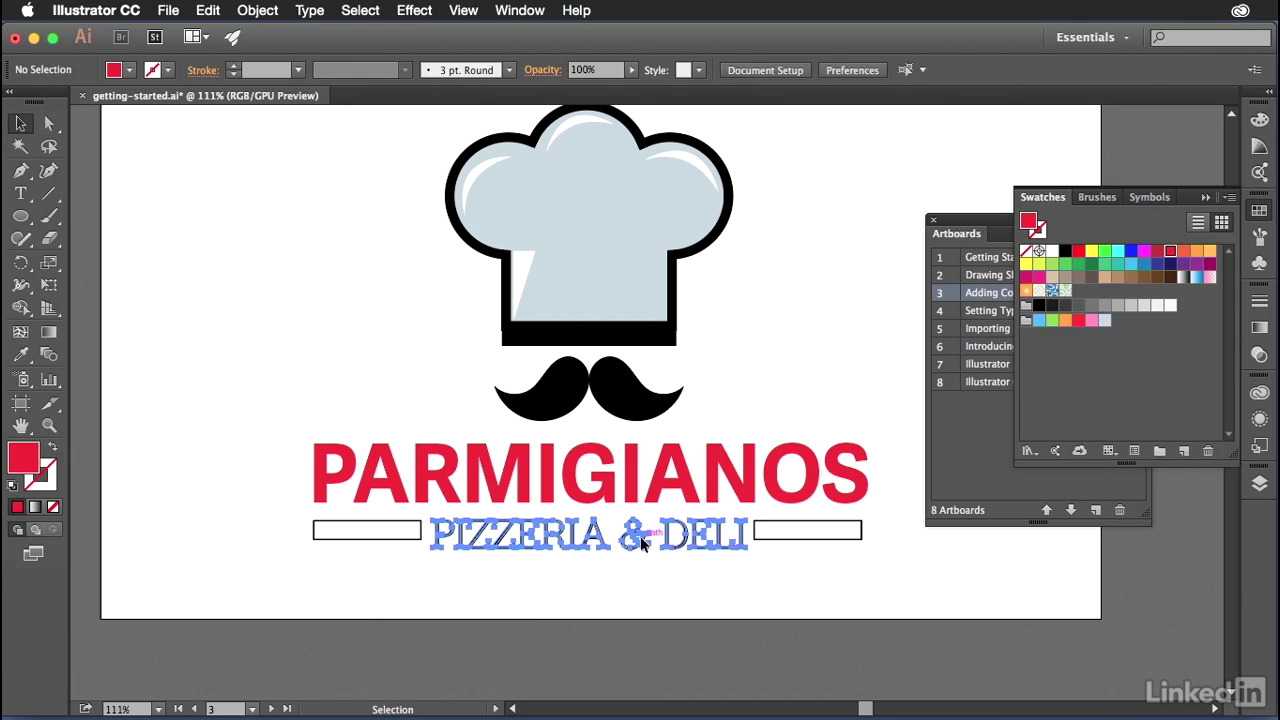
left_click(42, 479)
left_click(53, 506)
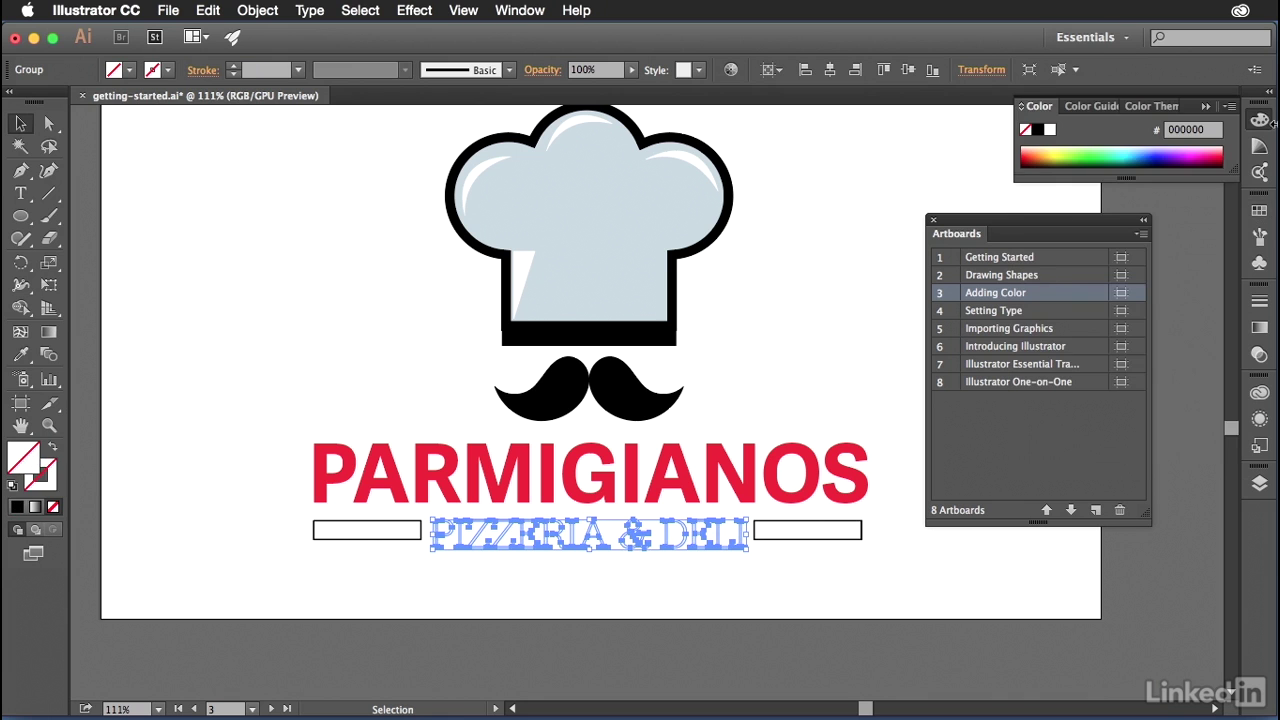
left_click(1259, 210)
left_click(1078, 265)
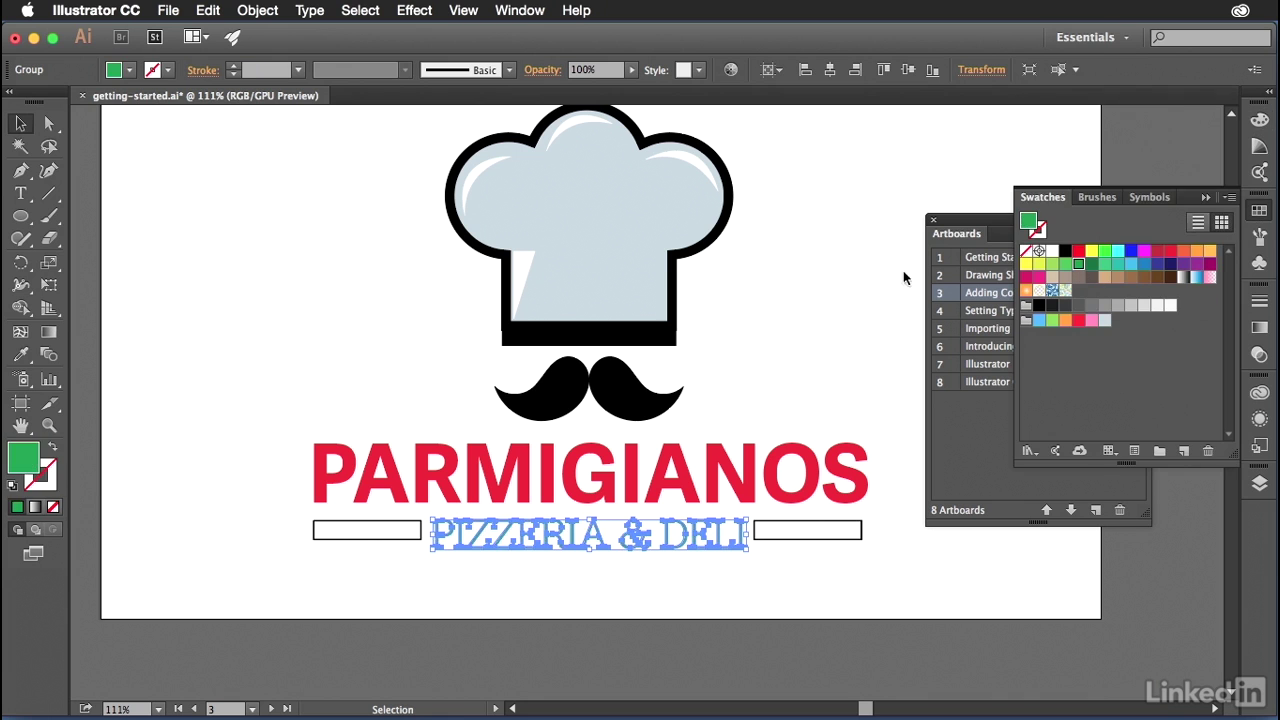
left_click(797, 306)
Step: Swap fill and stroke on the two bars beside PIZZERIA & DELI to make both solid black
left_click(820, 540)
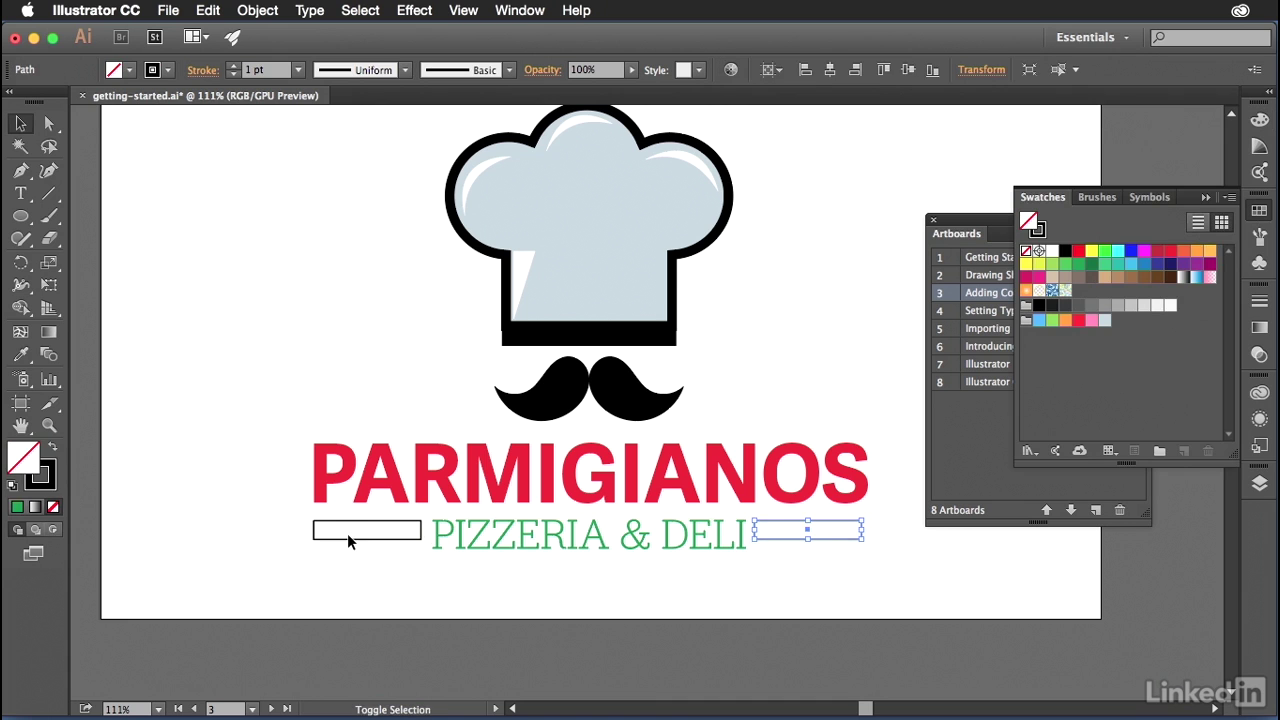
double_click(347, 533)
left_click(53, 447)
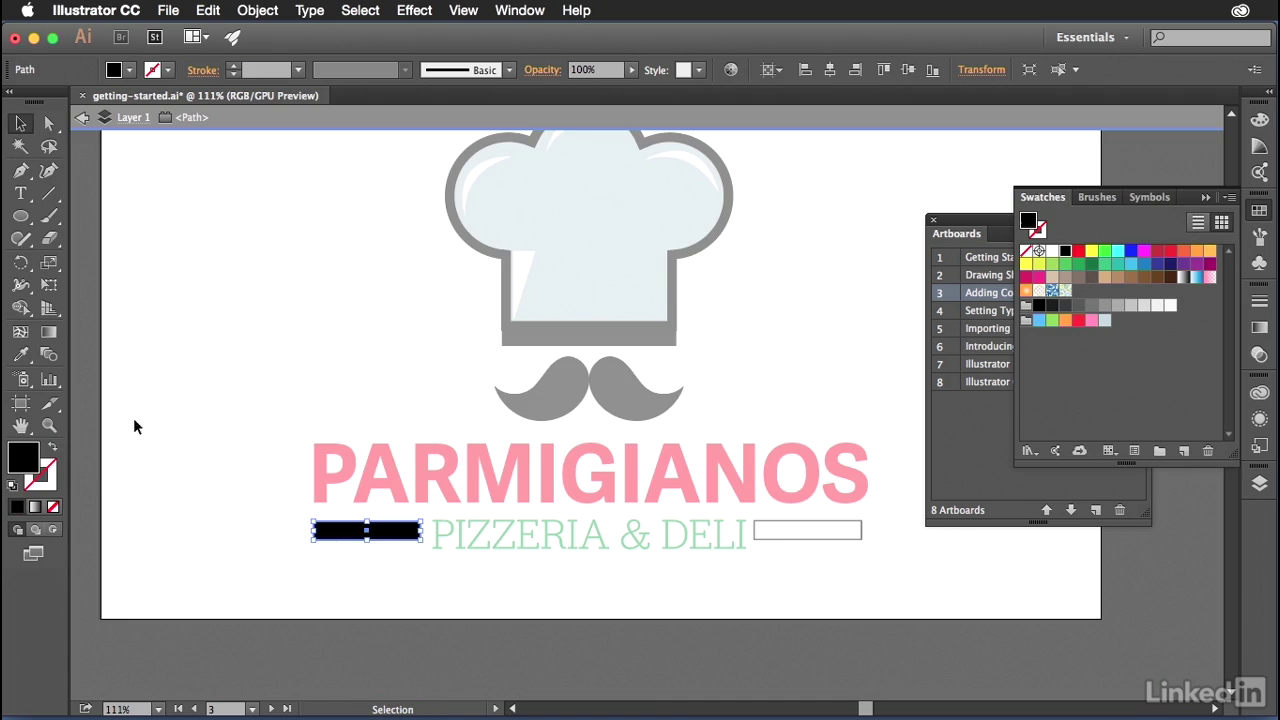
left_click(323, 343)
double_click(845, 538)
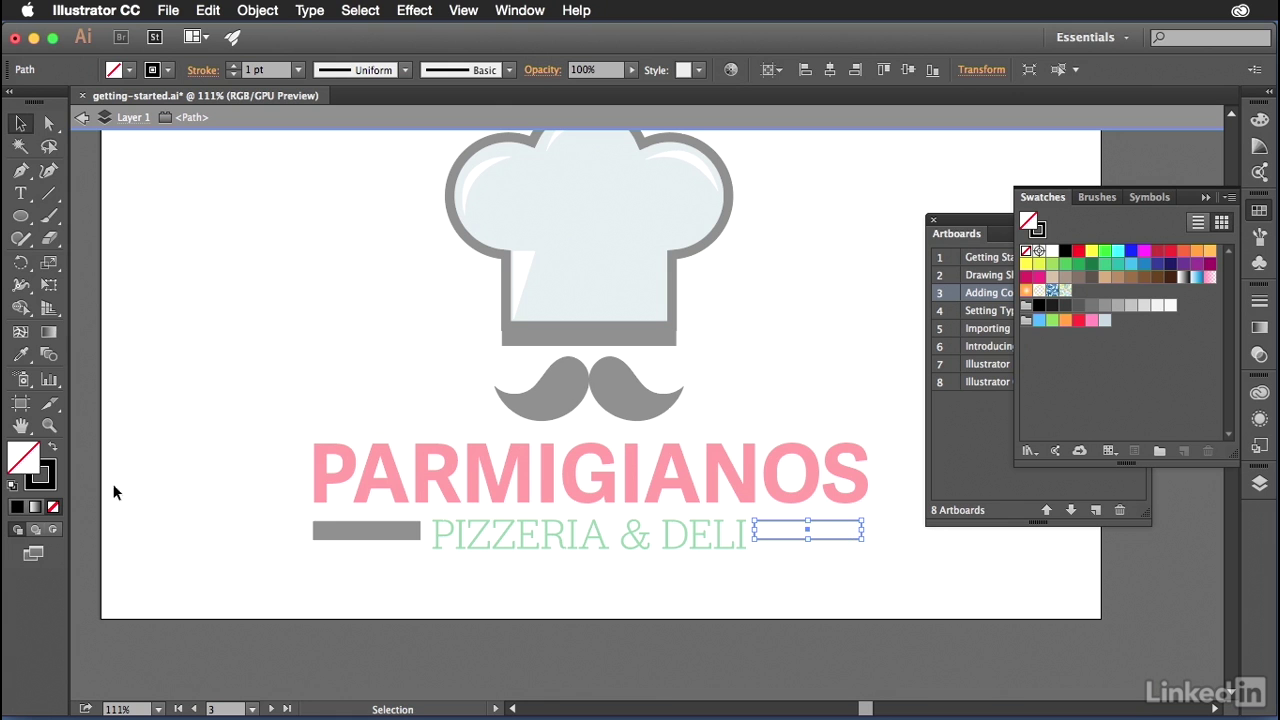
left_click(53, 447)
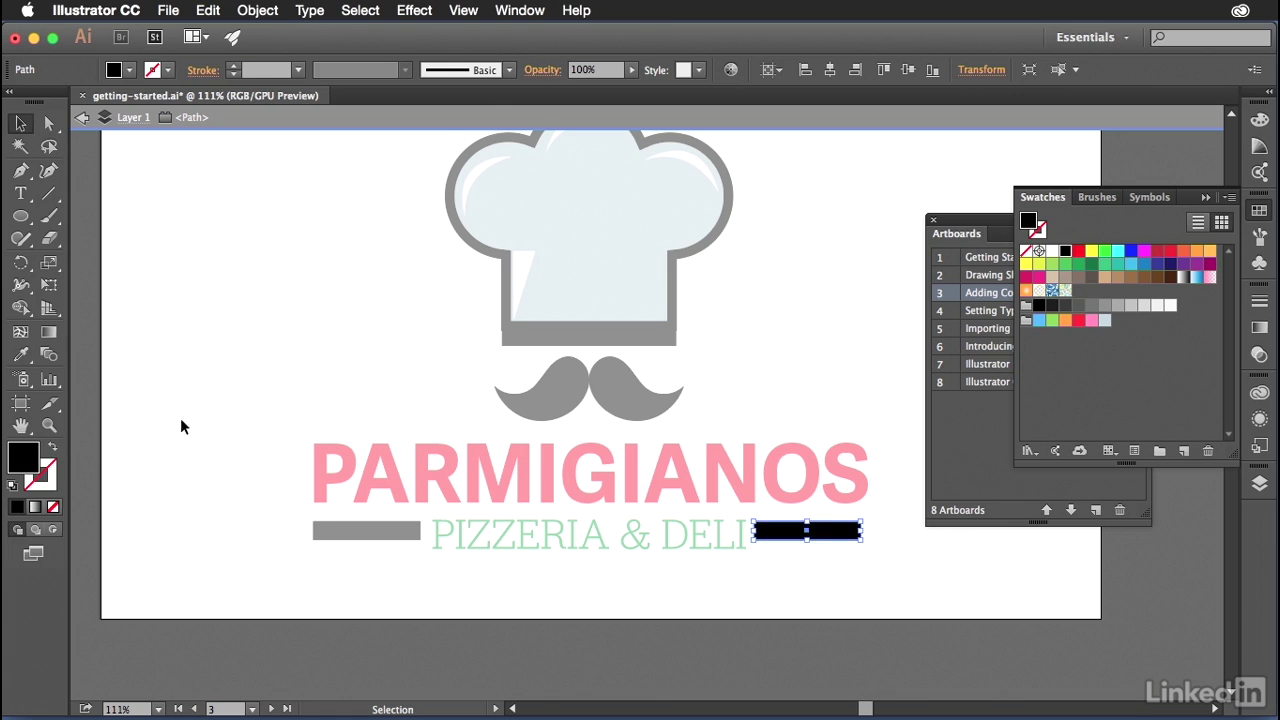
double_click(231, 418)
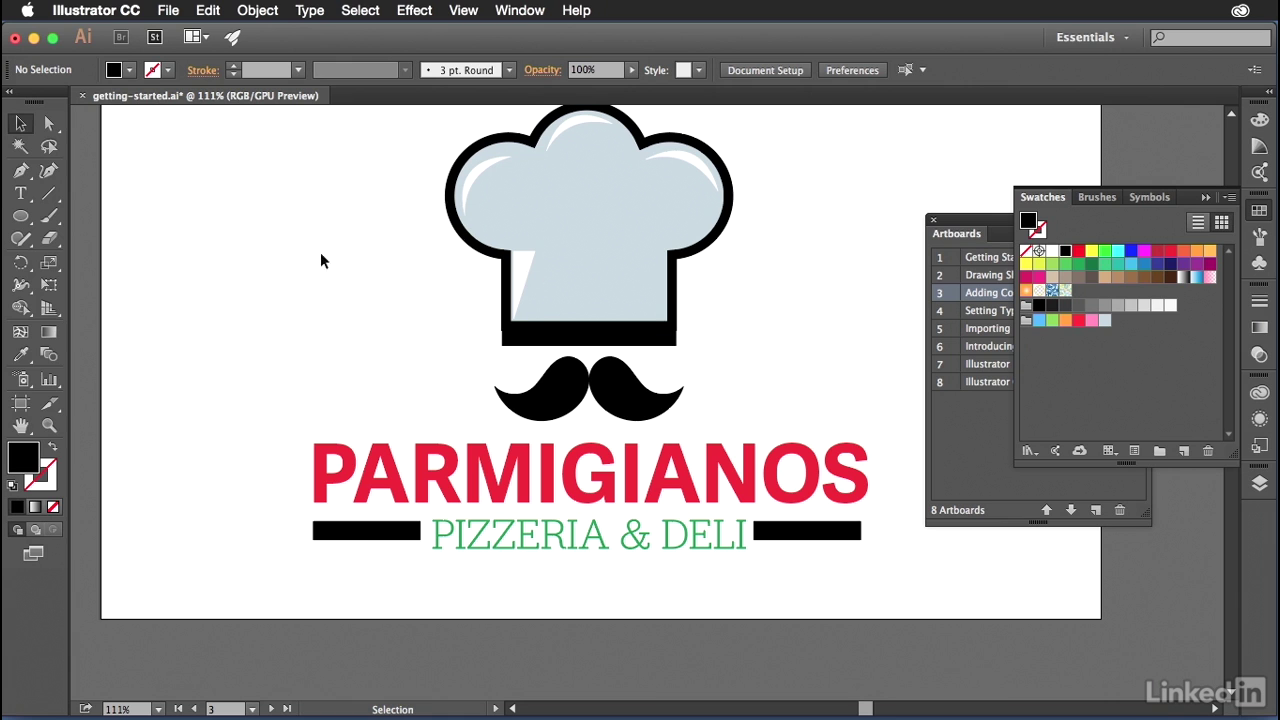
Step: Use the Direct Selection tool to select the chef hat shape and fill it with white, leaving nothing selected
key("a")
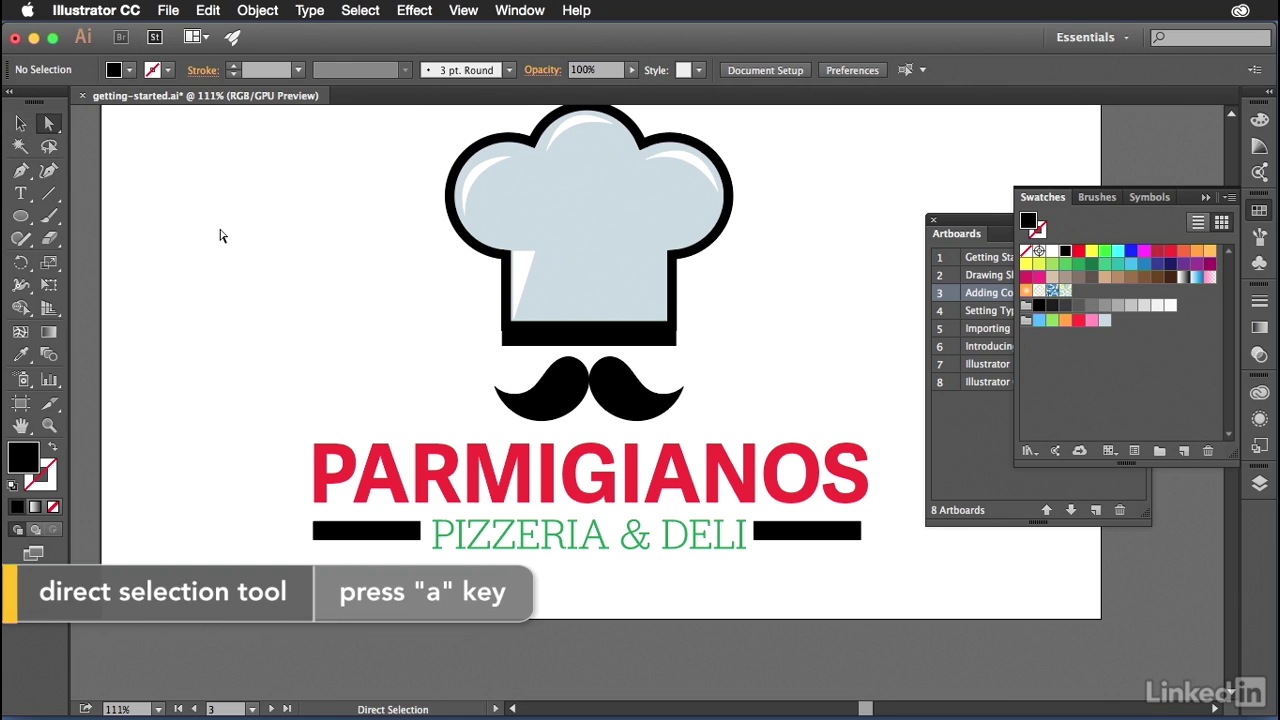
left_click(594, 204)
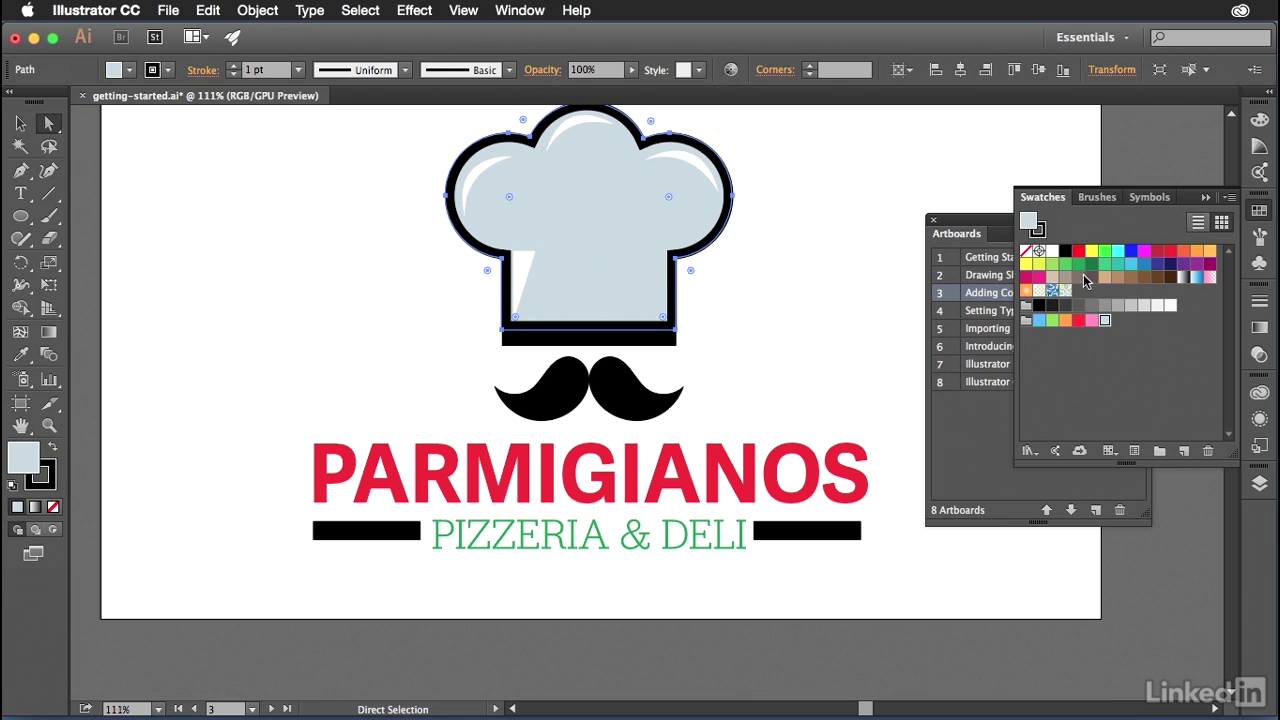
left_click(1052, 252)
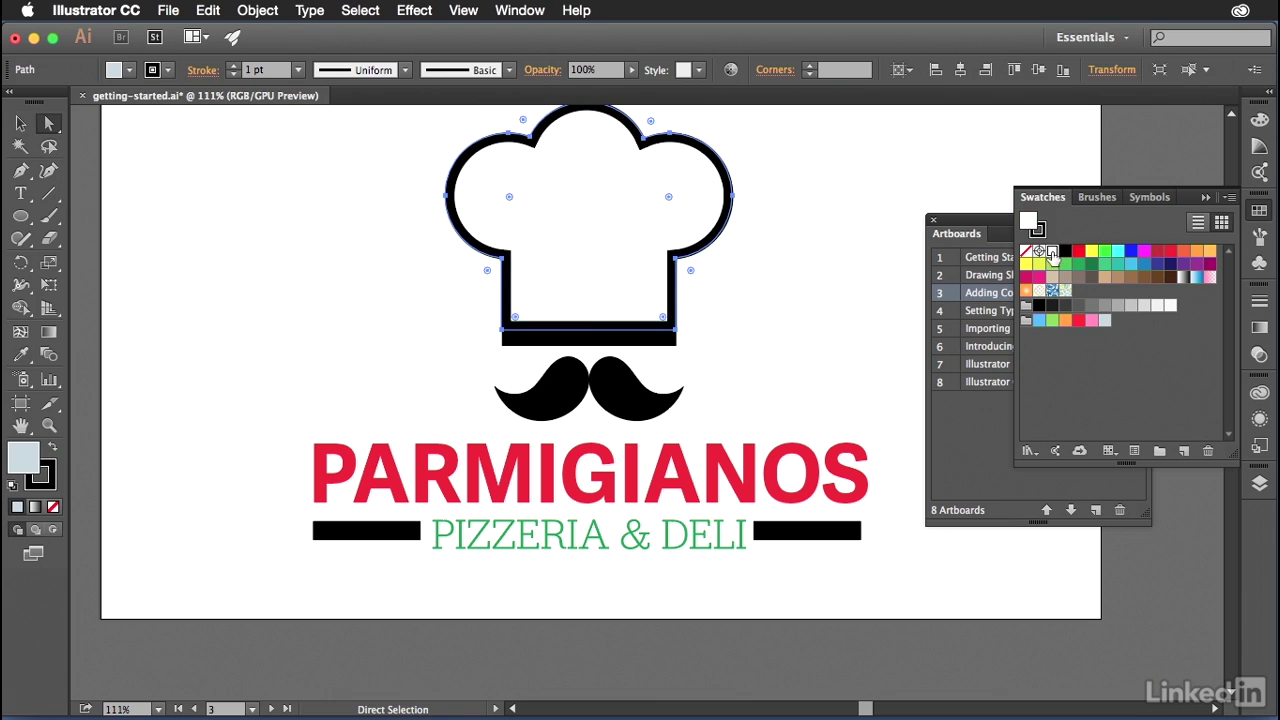
key("v")
left_click(816, 270)
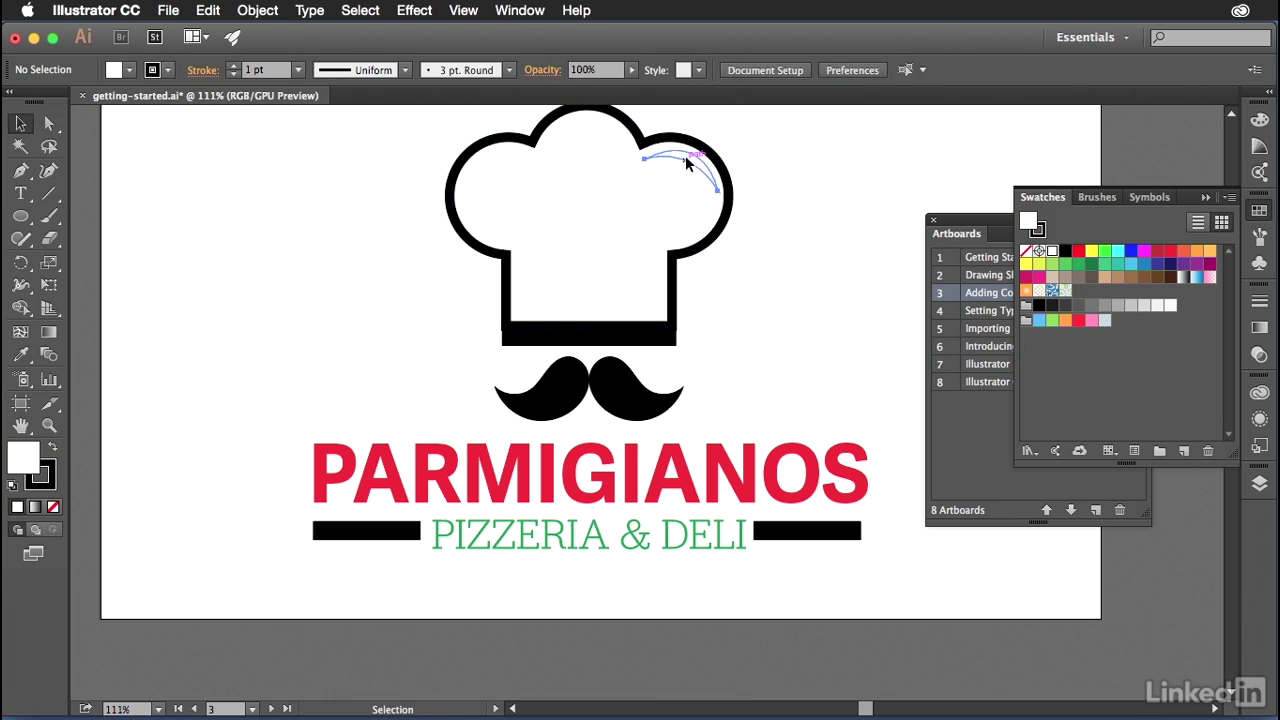
Step: Fill the highlights on the hat's top lobe, right lobe and base with the lightest gray swatch of the grays group
left_click(685, 155)
left_click(592, 128, "shift")
left_click(528, 257, "shift")
left_click(1170, 305)
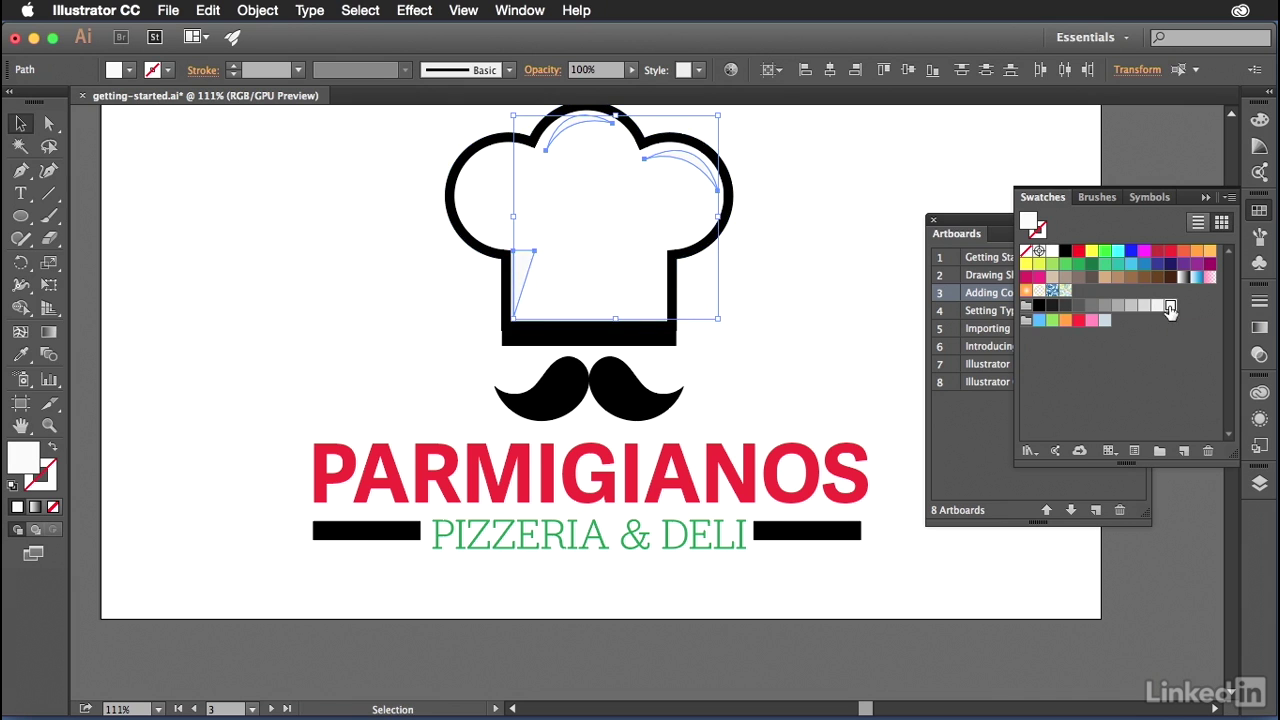
left_click(800, 262)
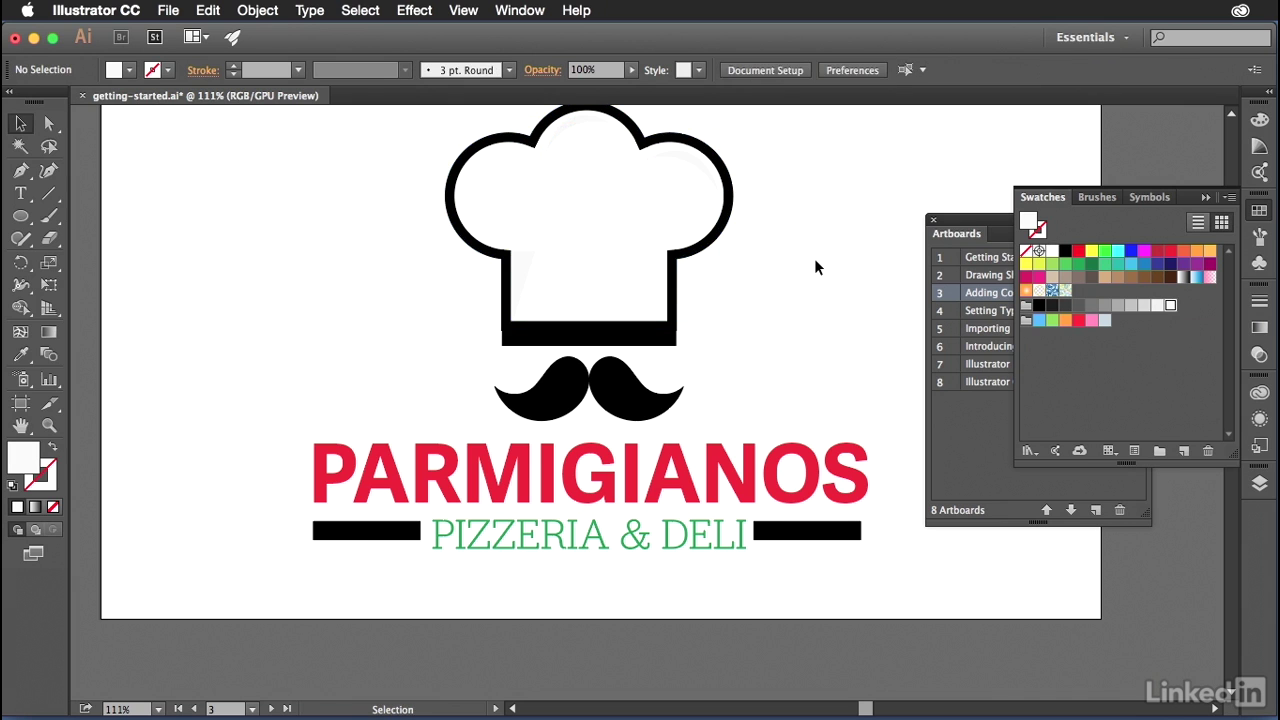
Step: Collapse the Swatches panel and bring the Setting Type artboard into view
key("super+minus")
key("super+minus")
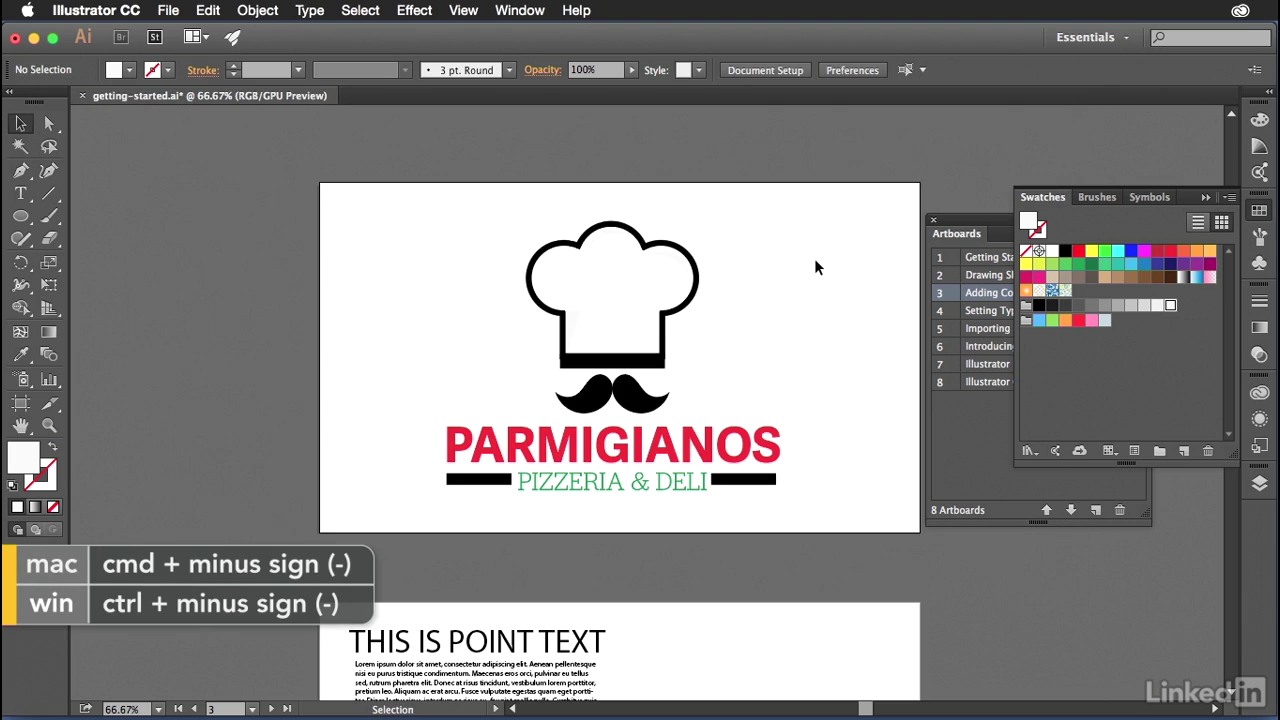
left_click(1206, 197)
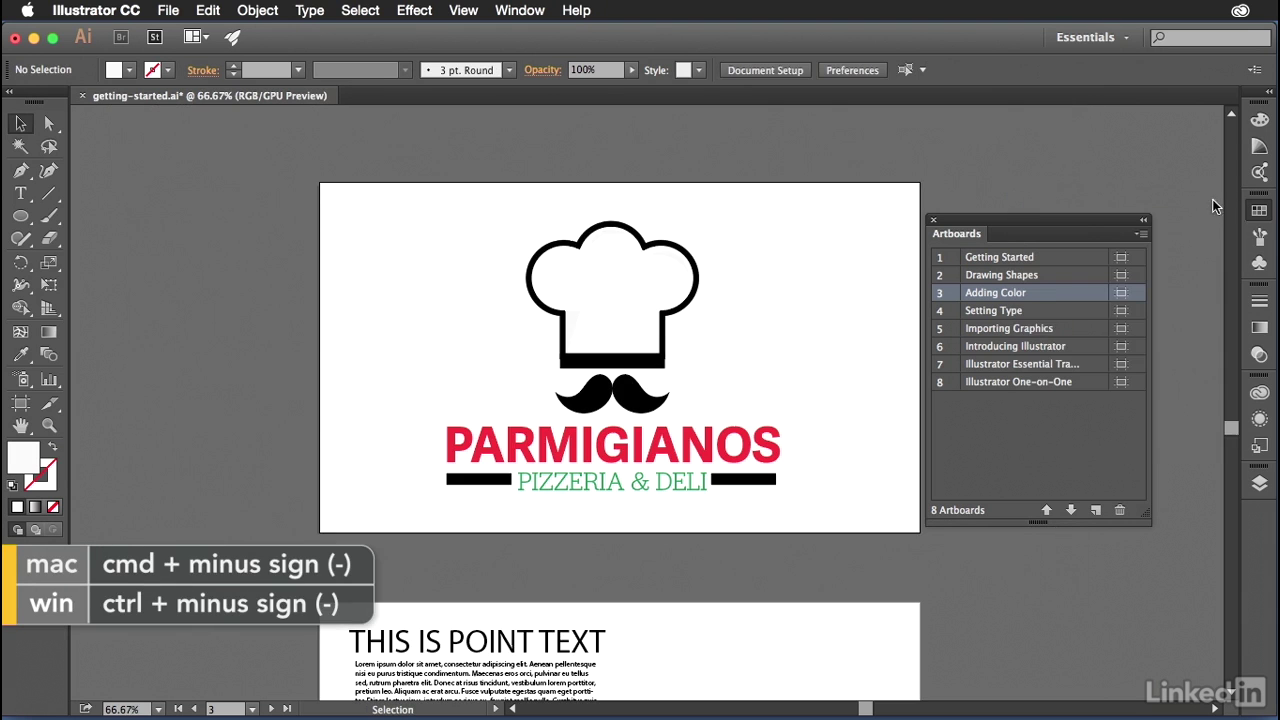
double_click(1046, 310)
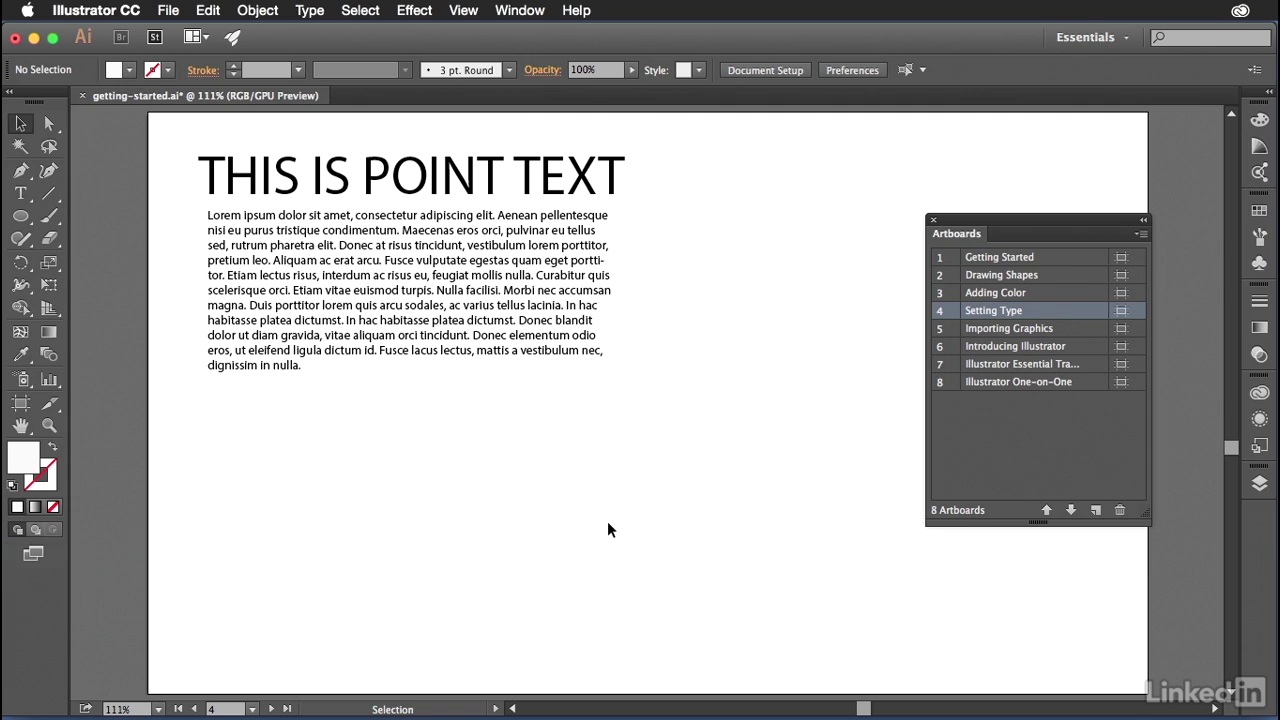
Step: Compare the point text heading with the area text paragraph by selecting each, and move the Artboards panel aside
left_click(437, 172)
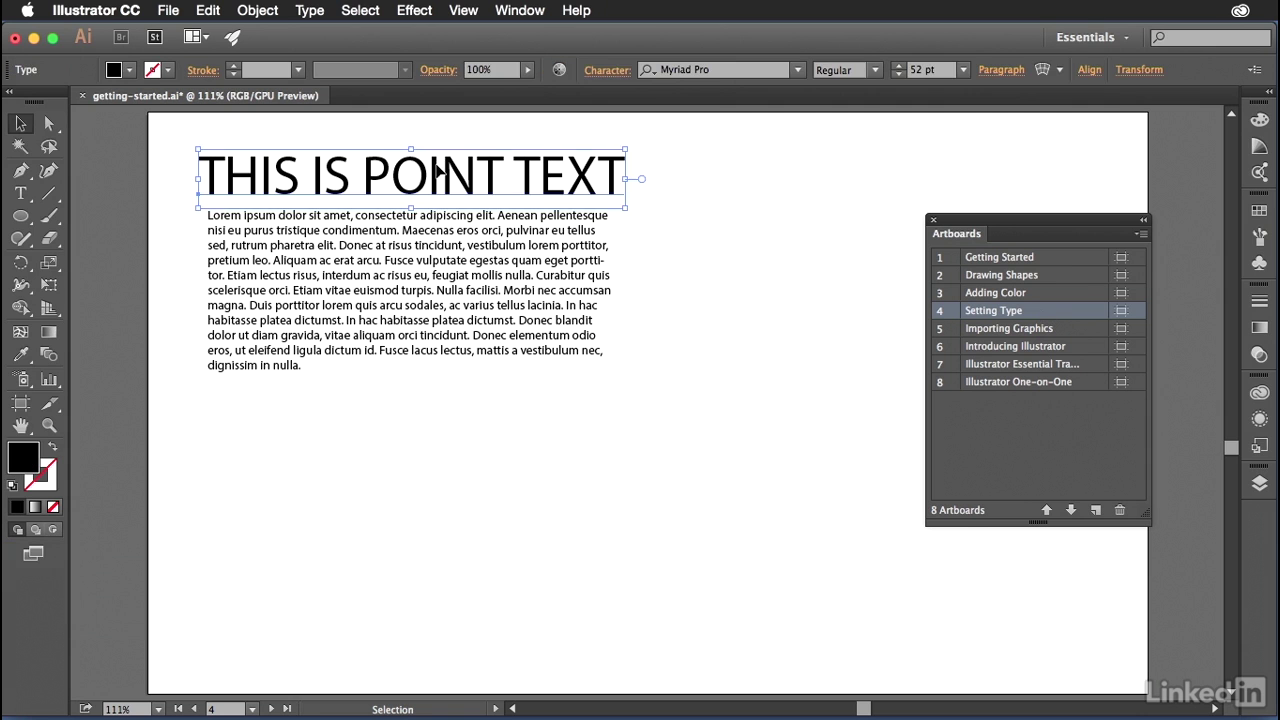
left_click(380, 304)
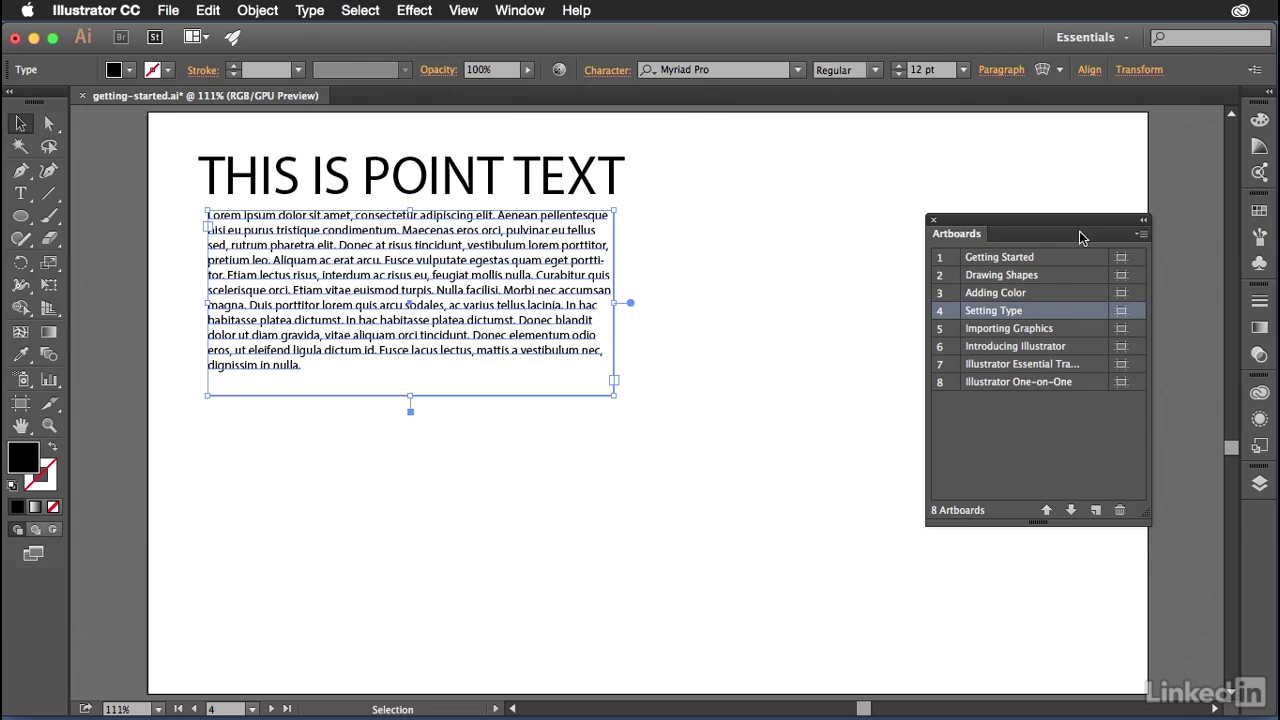
left_click_drag(1012, 228, 1125, 232)
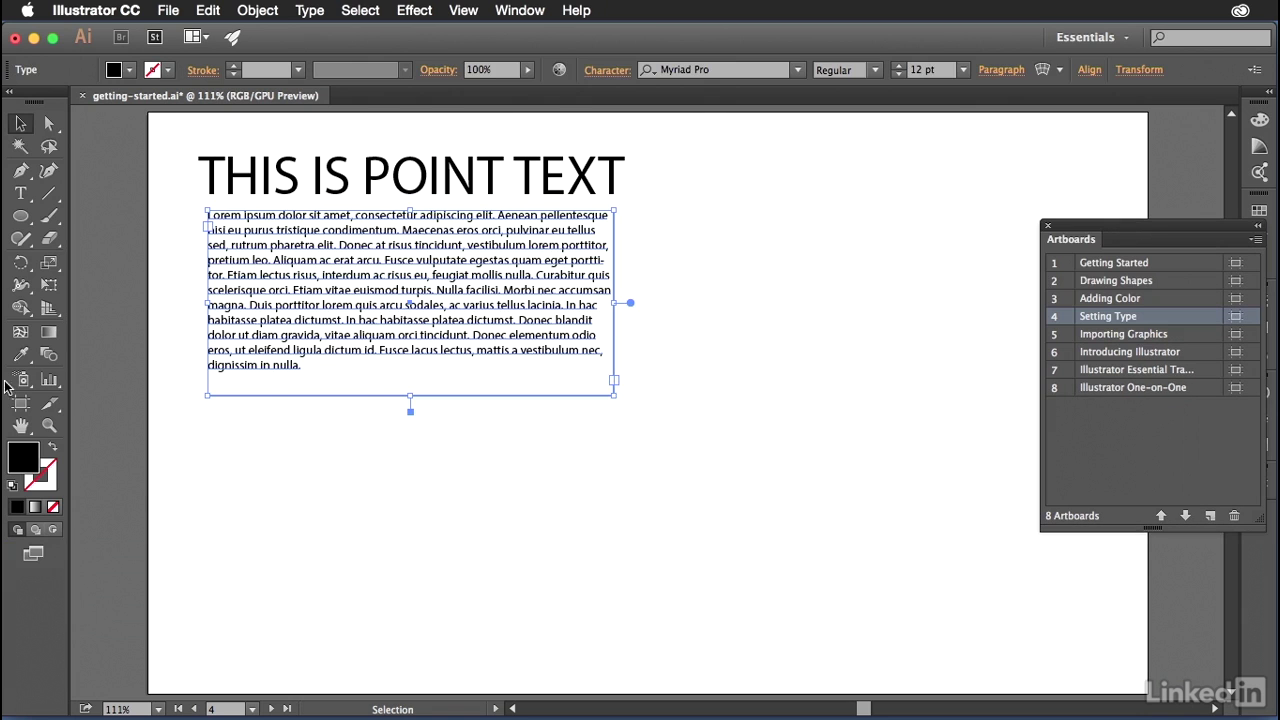
Step: Add the point text "Hello World!" in the empty area beside the THIS IS POINT TEXT heading
left_click(20, 193)
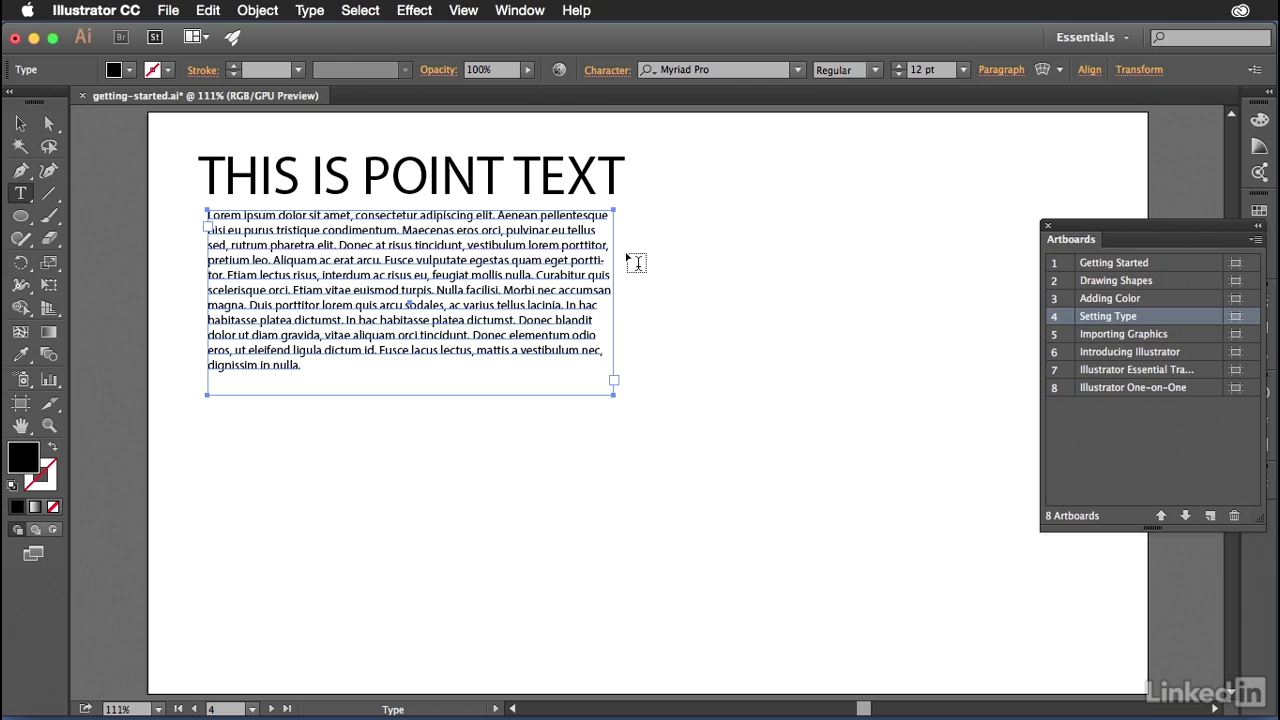
left_click(736, 180)
type("Hello World!")
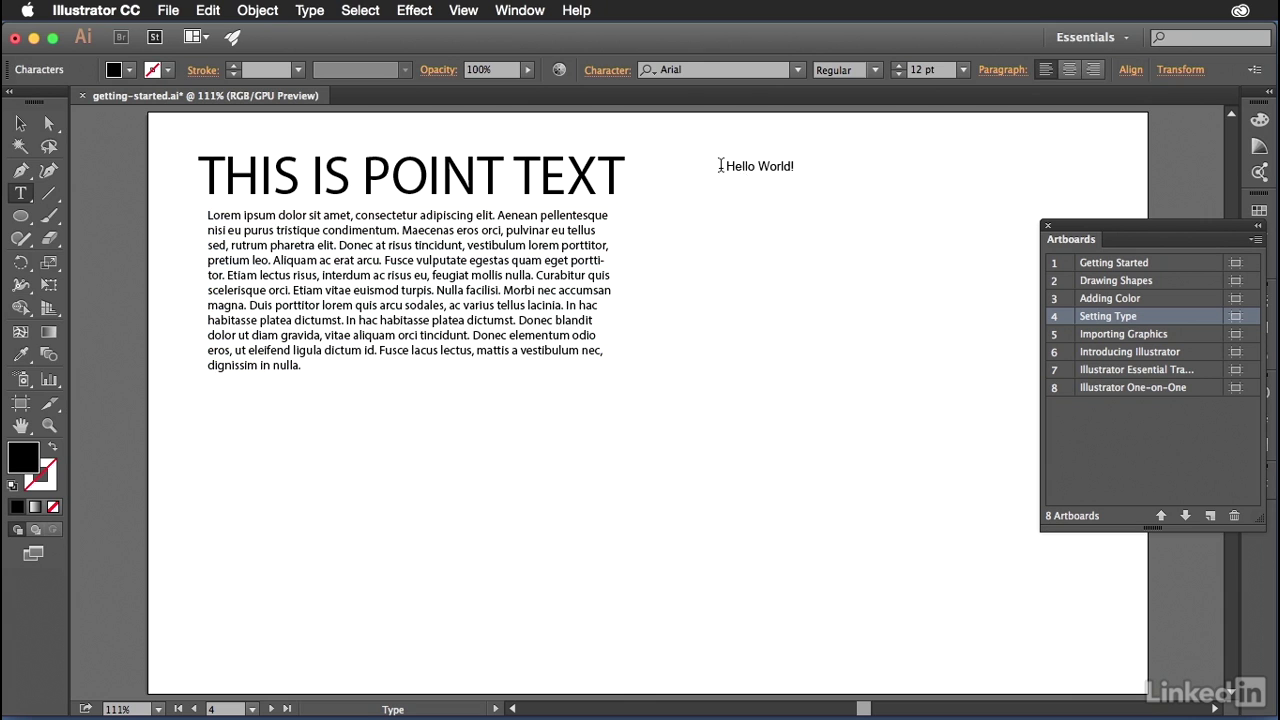
Step: Format the "Hello World!" text as Arial Black Regular at 47 pt
left_click_drag(721, 164, 846, 166)
left_click_drag(897, 64, 897, 64)
left_click(795, 75)
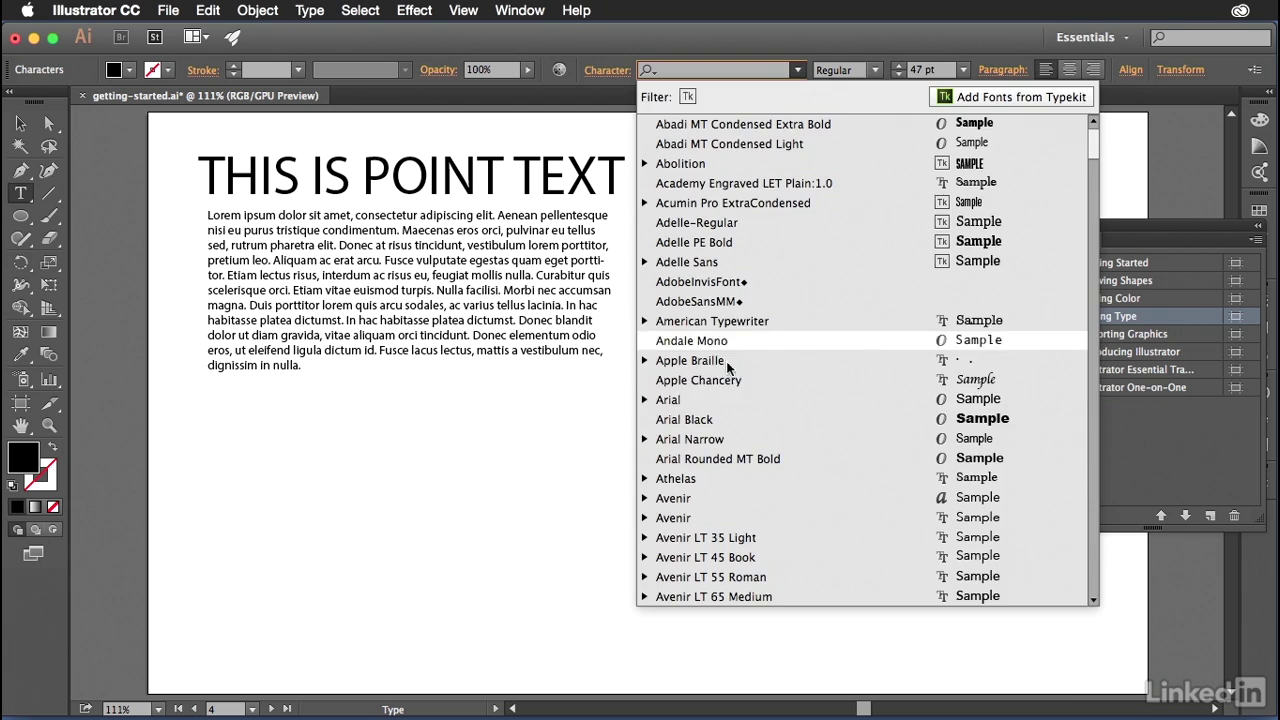
left_click(726, 424)
left_click(870, 72)
left_click(858, 94)
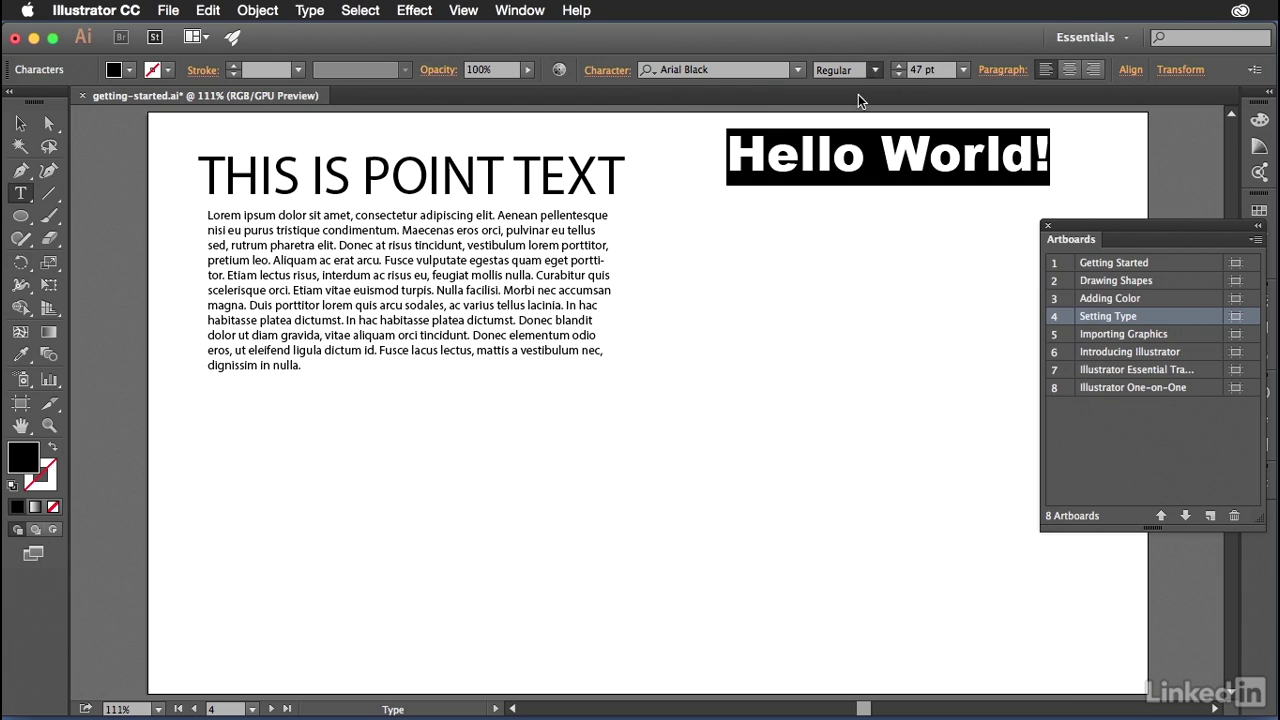
Step: Look over the Paragraph and Character options for "Hello World!", finish editing the text and deselect it
left_click(1005, 72)
left_click(1005, 72)
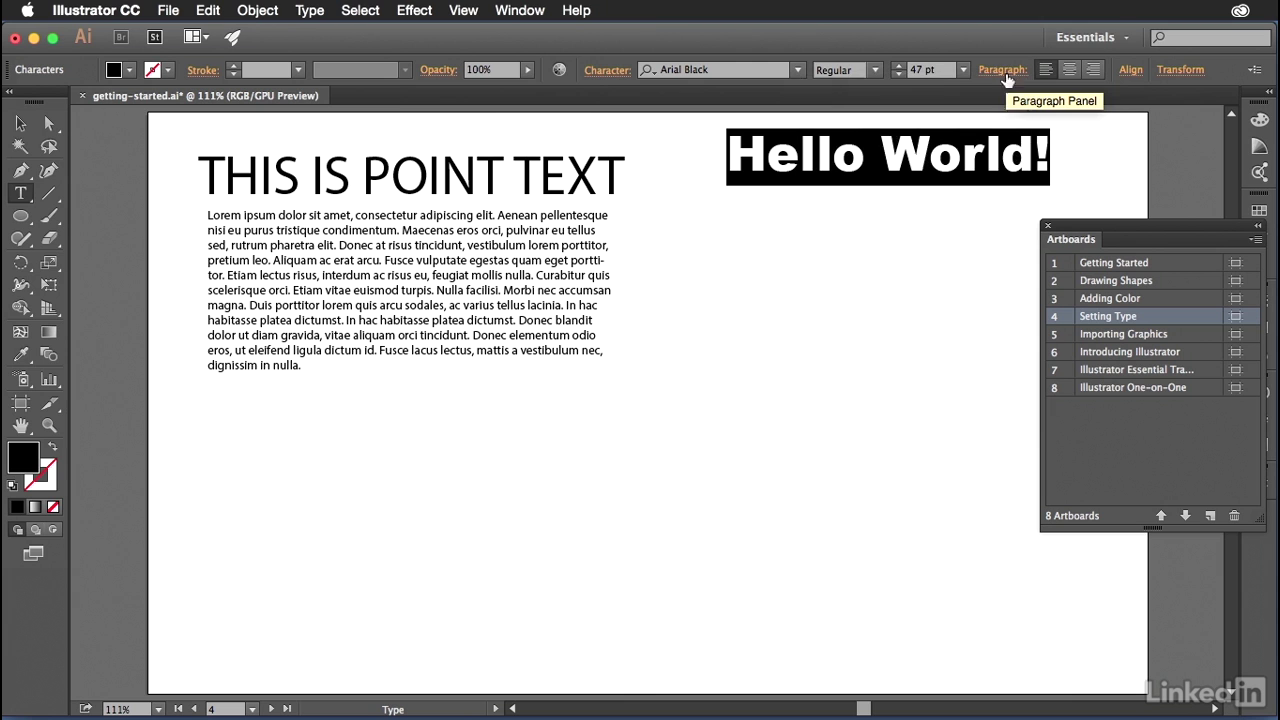
left_click(594, 73)
left_click(594, 73)
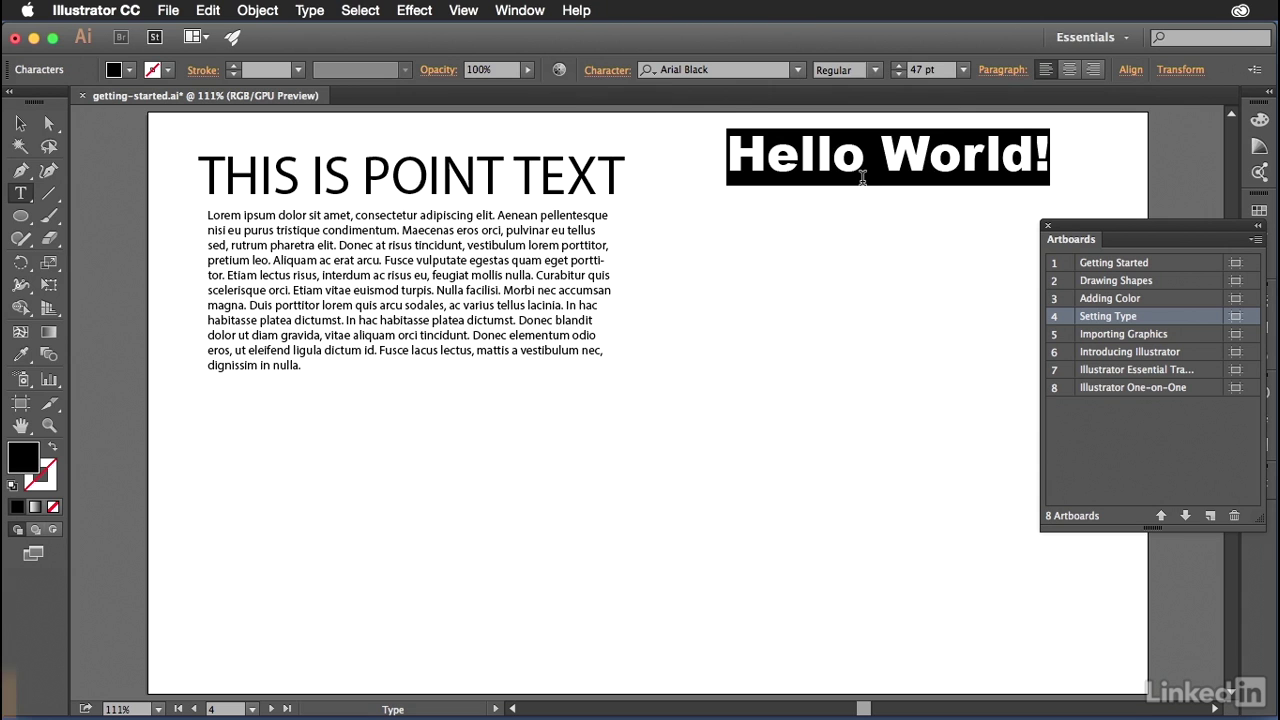
key("super+Return")
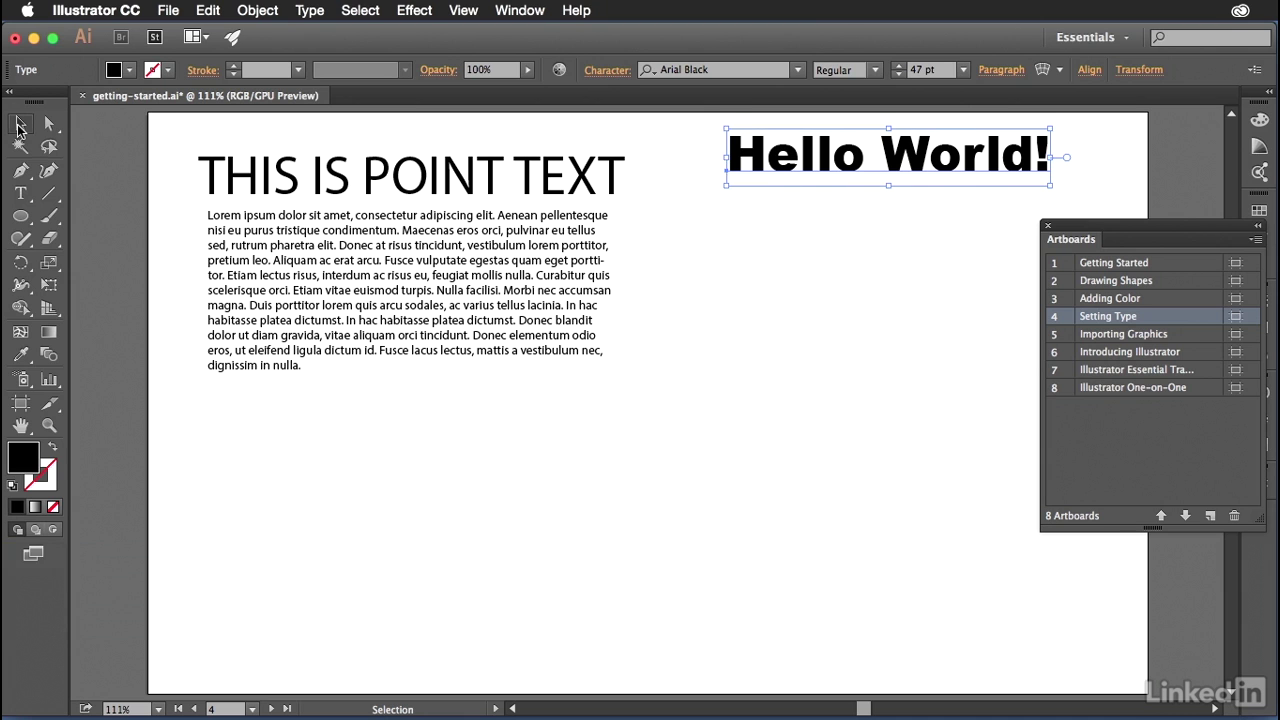
left_click(672, 204)
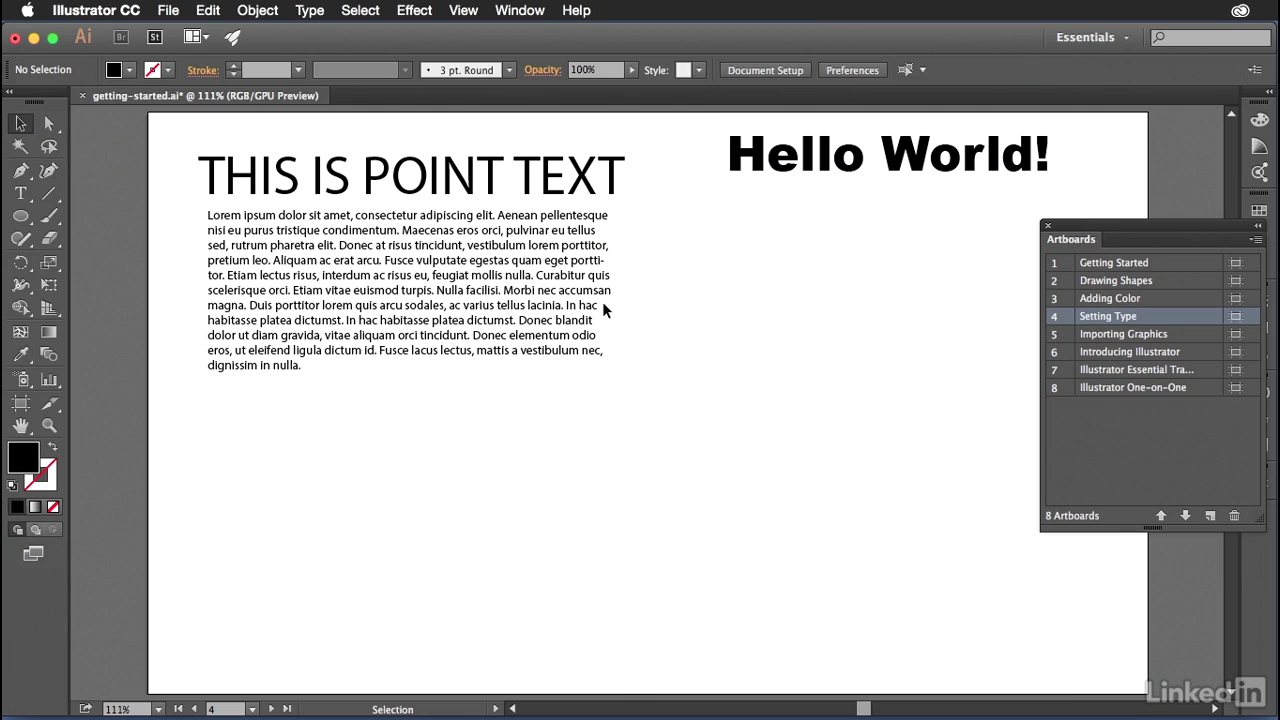
Step: Draw an area text box below "Hello World!" and enter "Hi! This is area text!" in it
left_click(20, 193)
left_click_drag(716, 214, 988, 357)
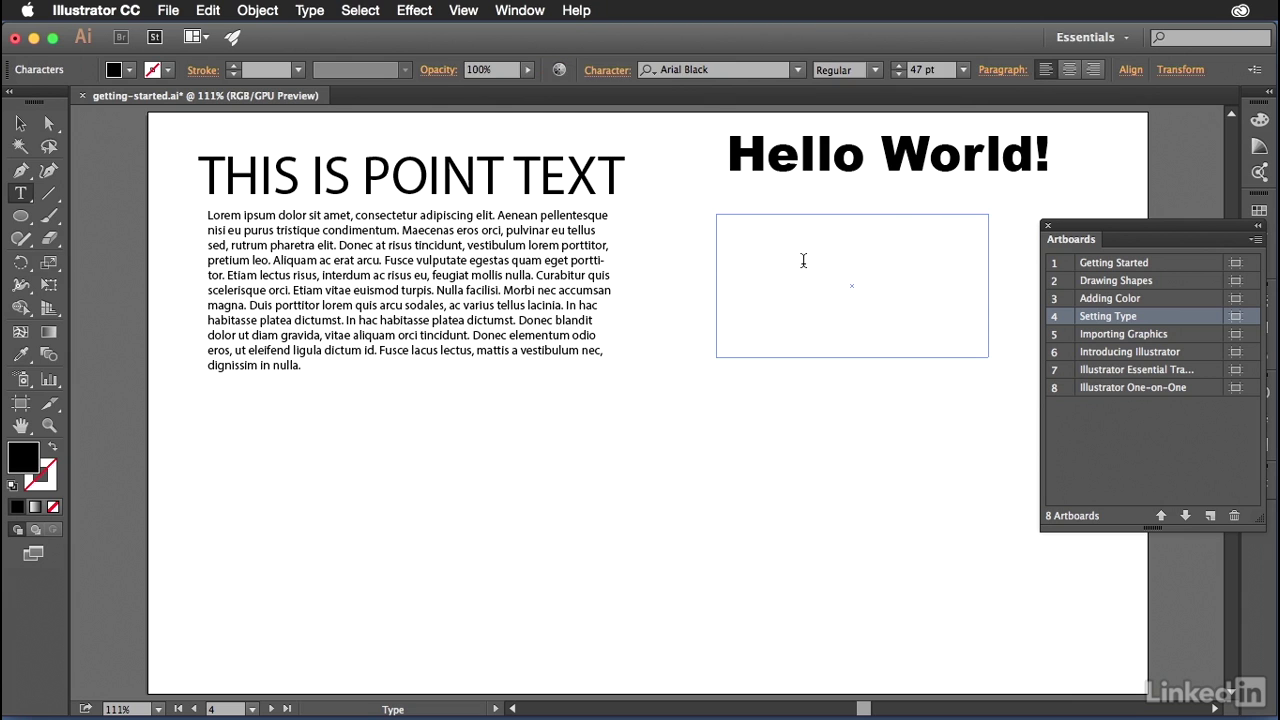
type("Hi! This")
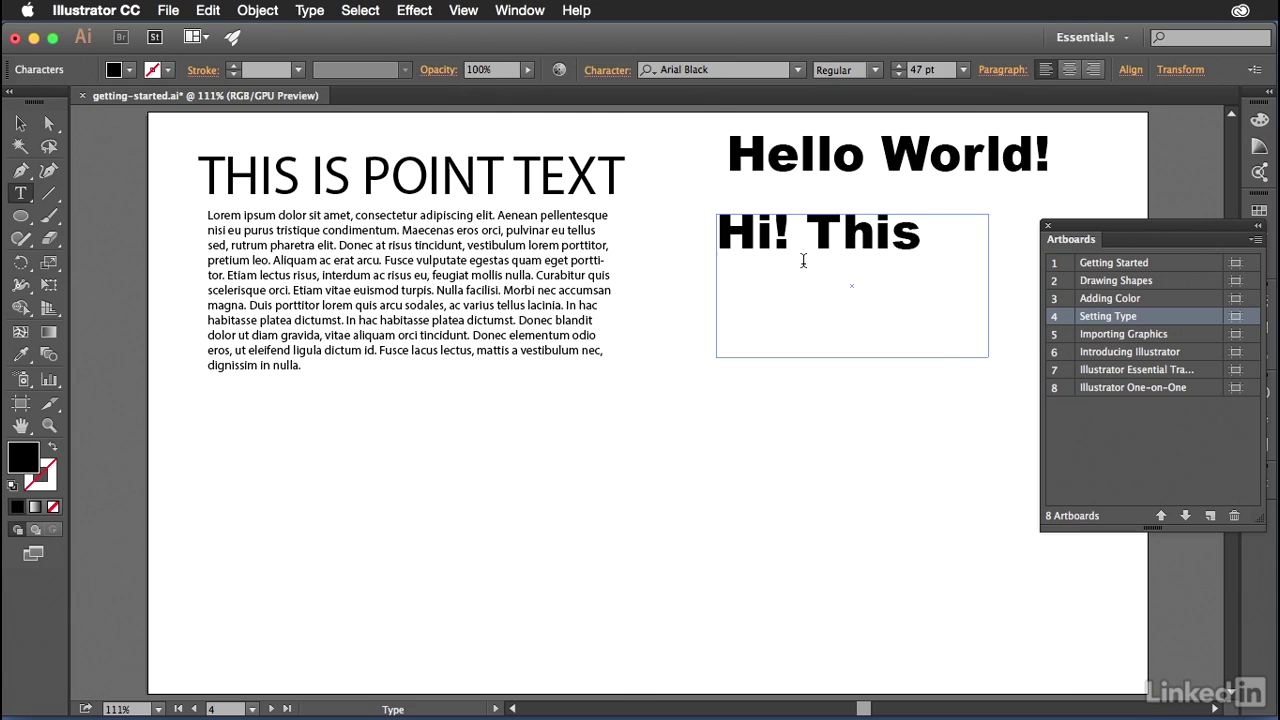
type(" is area text!")
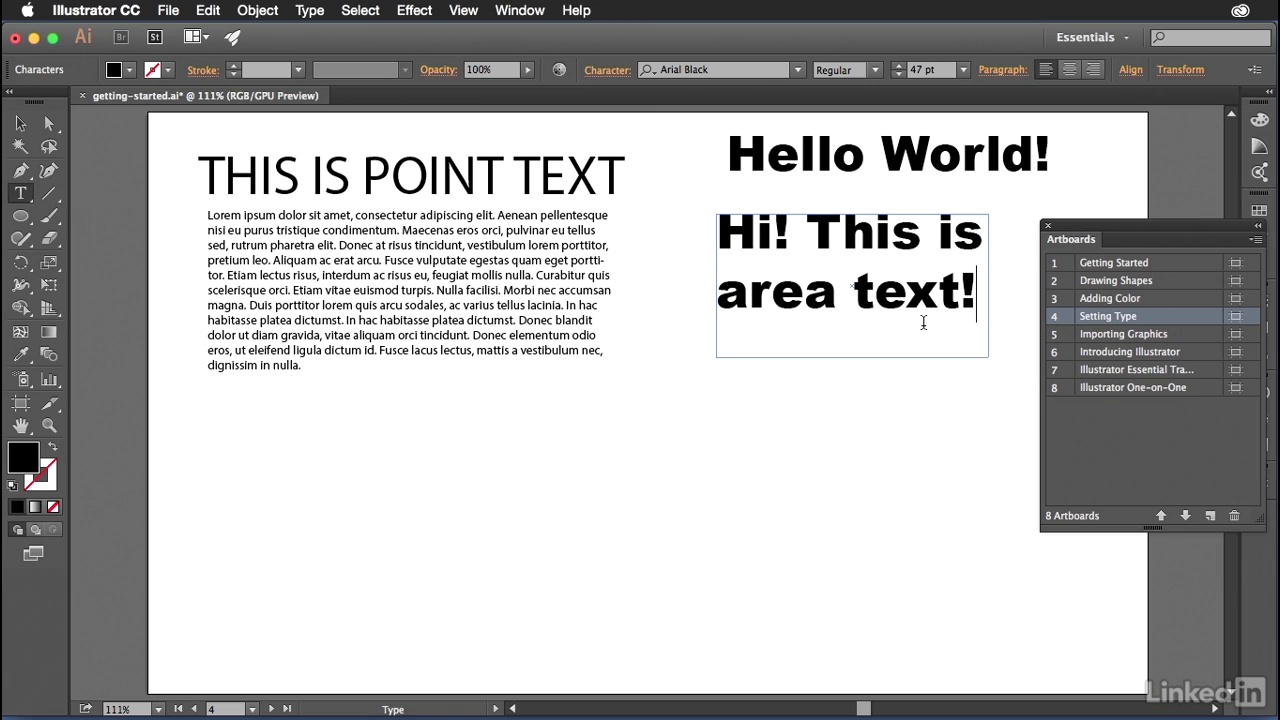
key("Escape")
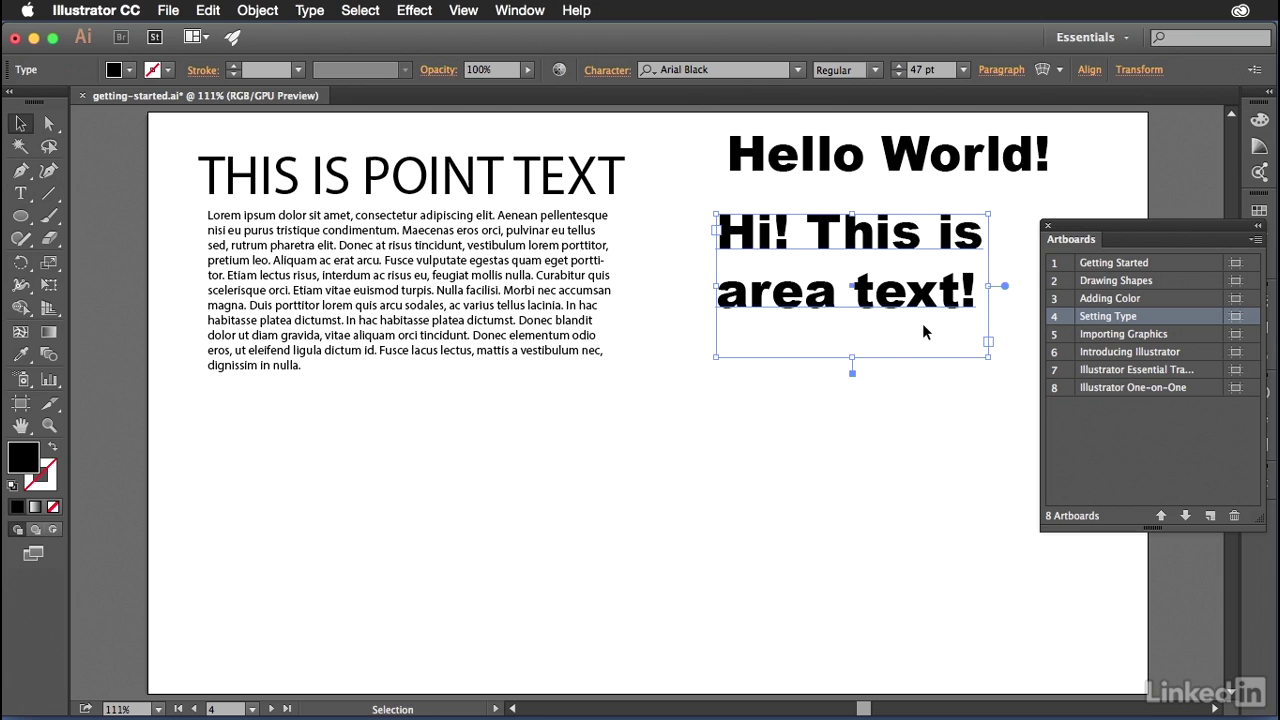
Step: Compare the bounding boxes of the two new text objects and convert "Hi! This is area text!" to point type
left_click(843, 154)
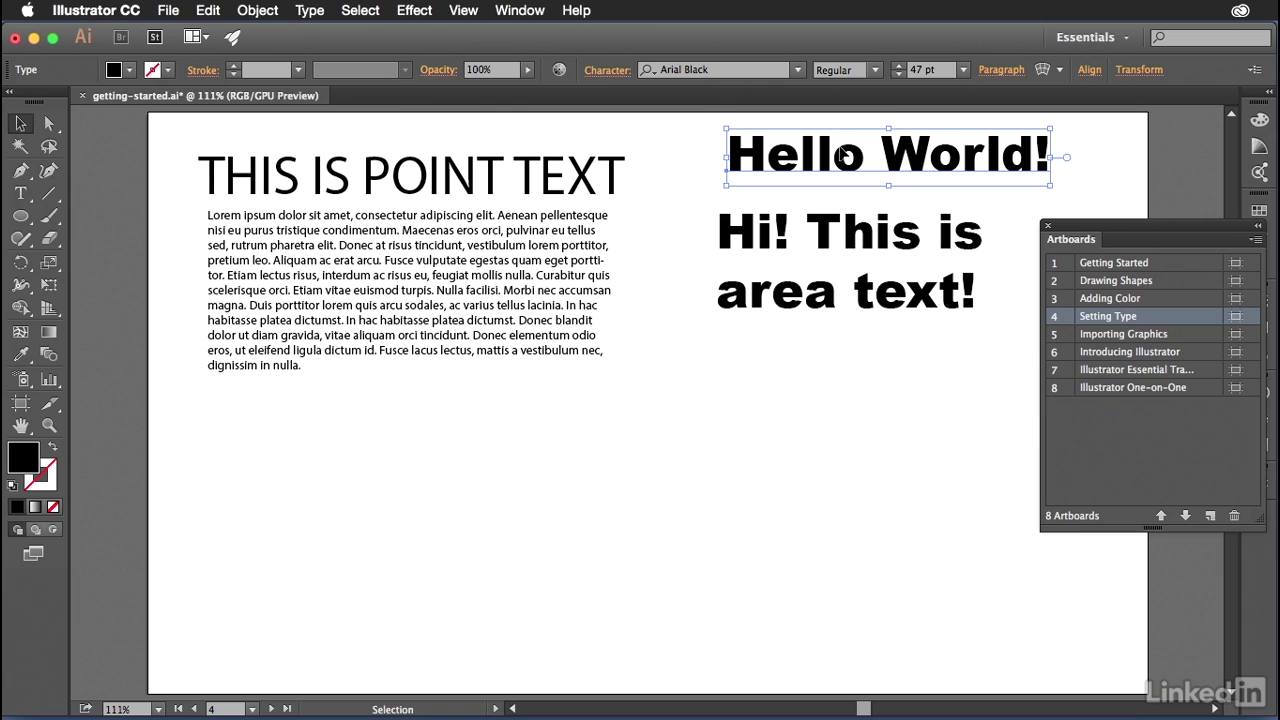
left_click(766, 238)
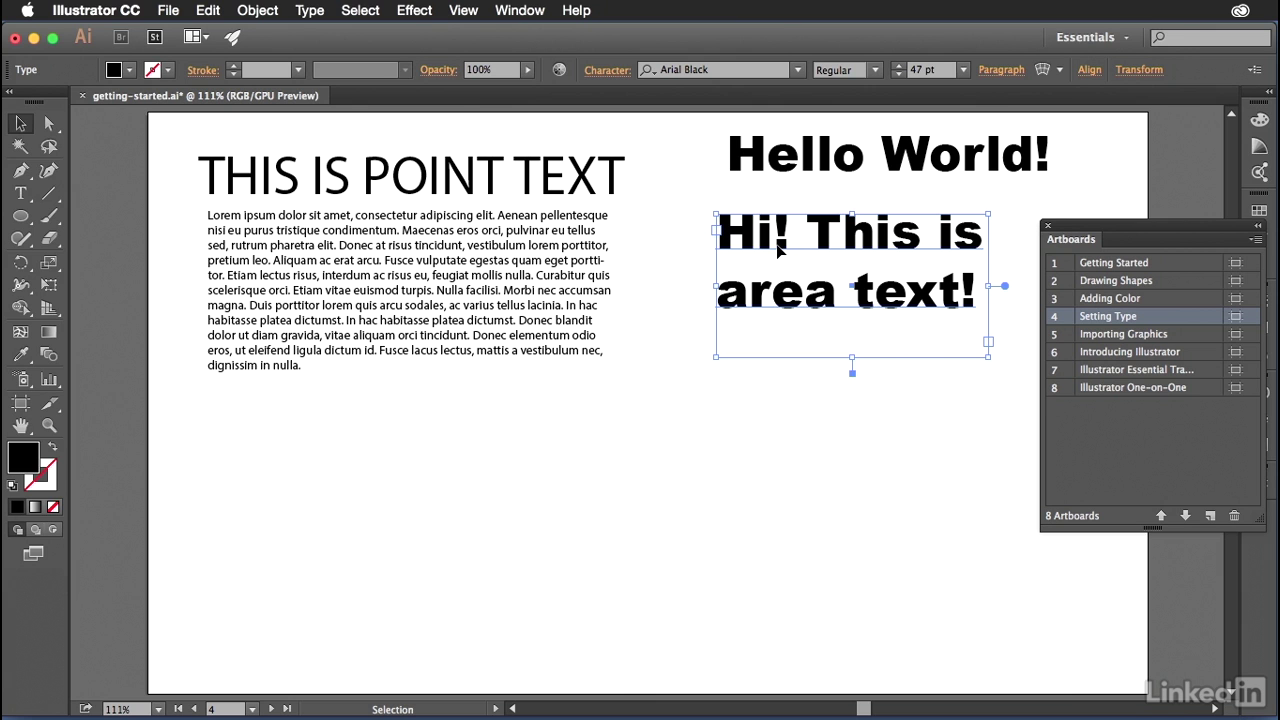
left_click(312, 12)
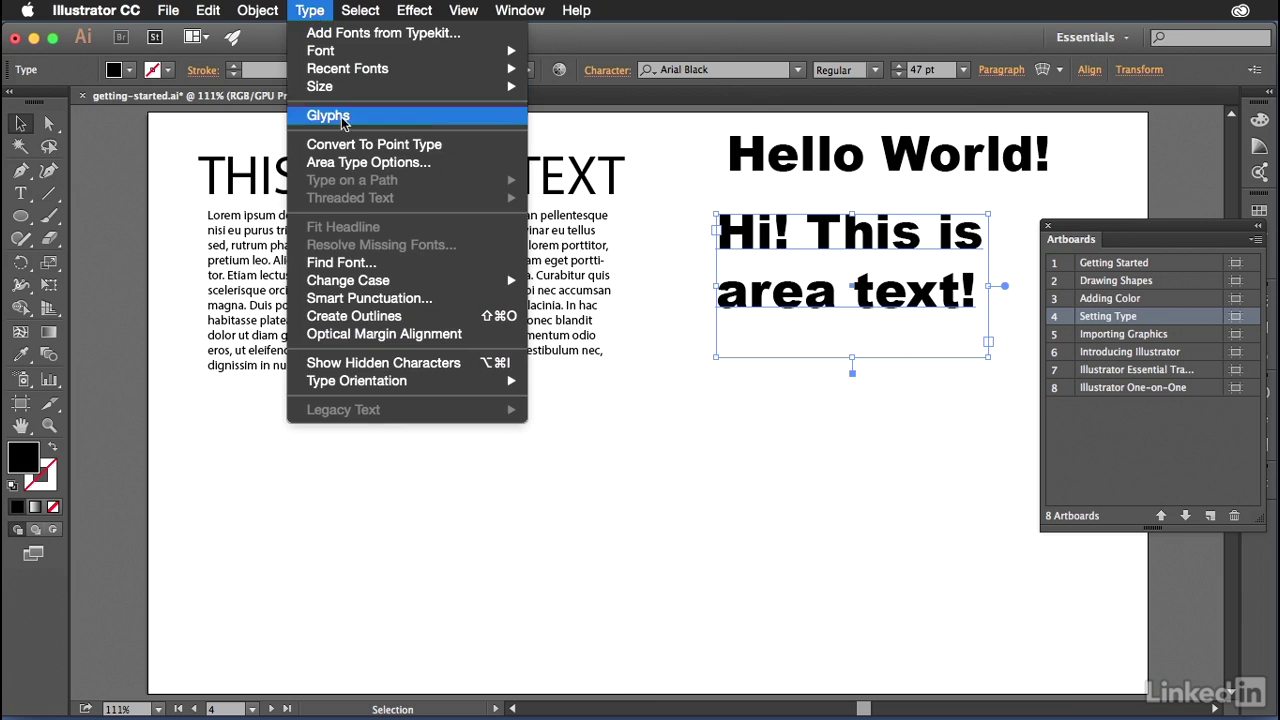
left_click(352, 148)
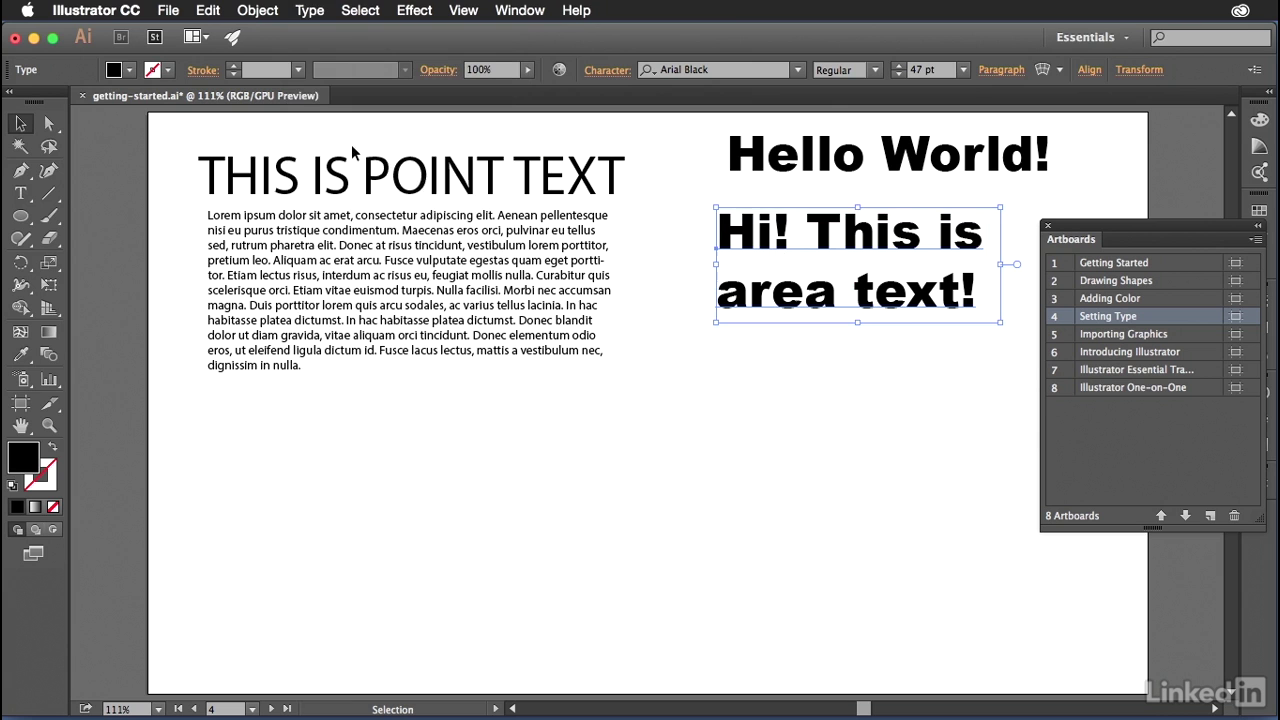
Step: Convert the "Hello World!" text to area type and back to point type, and deselect it
left_click(946, 163)
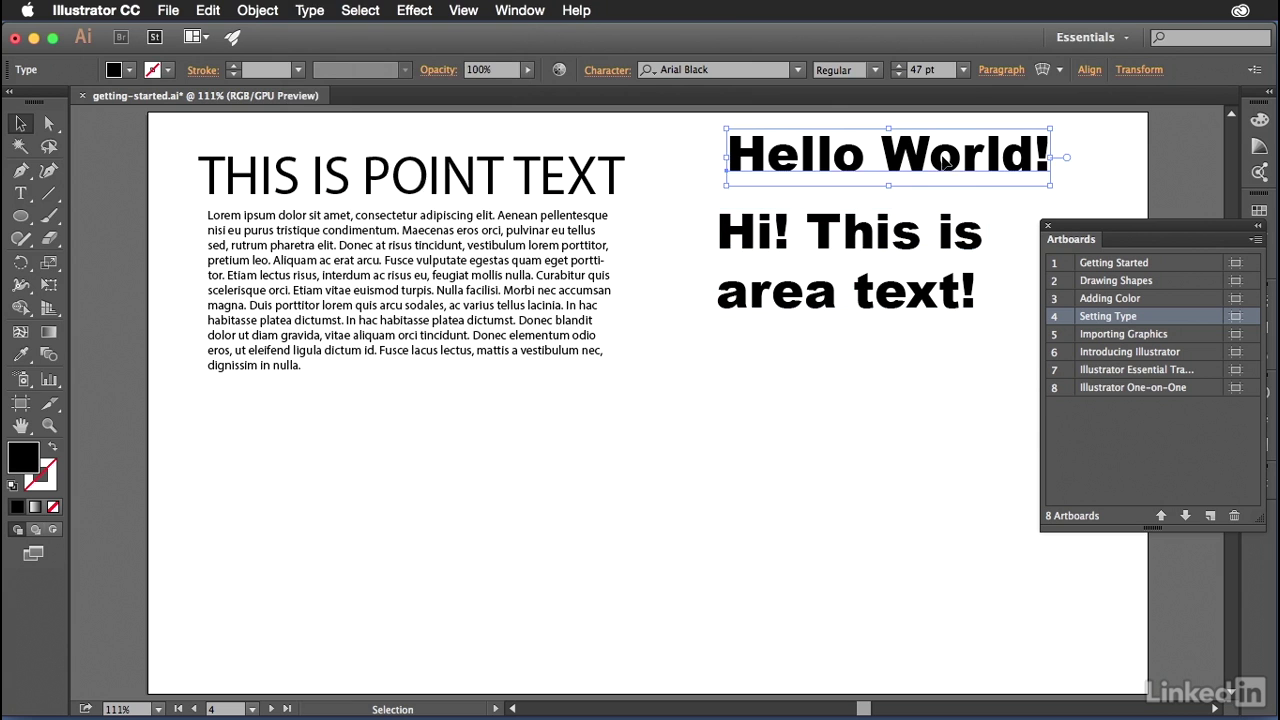
left_click(309, 10)
left_click(322, 148)
mouse_move(889, 185)
left_mouse_down()
mouse_move(898, 380)
mouse_move(908, 190)
left_mouse_up()
left_click(316, 14)
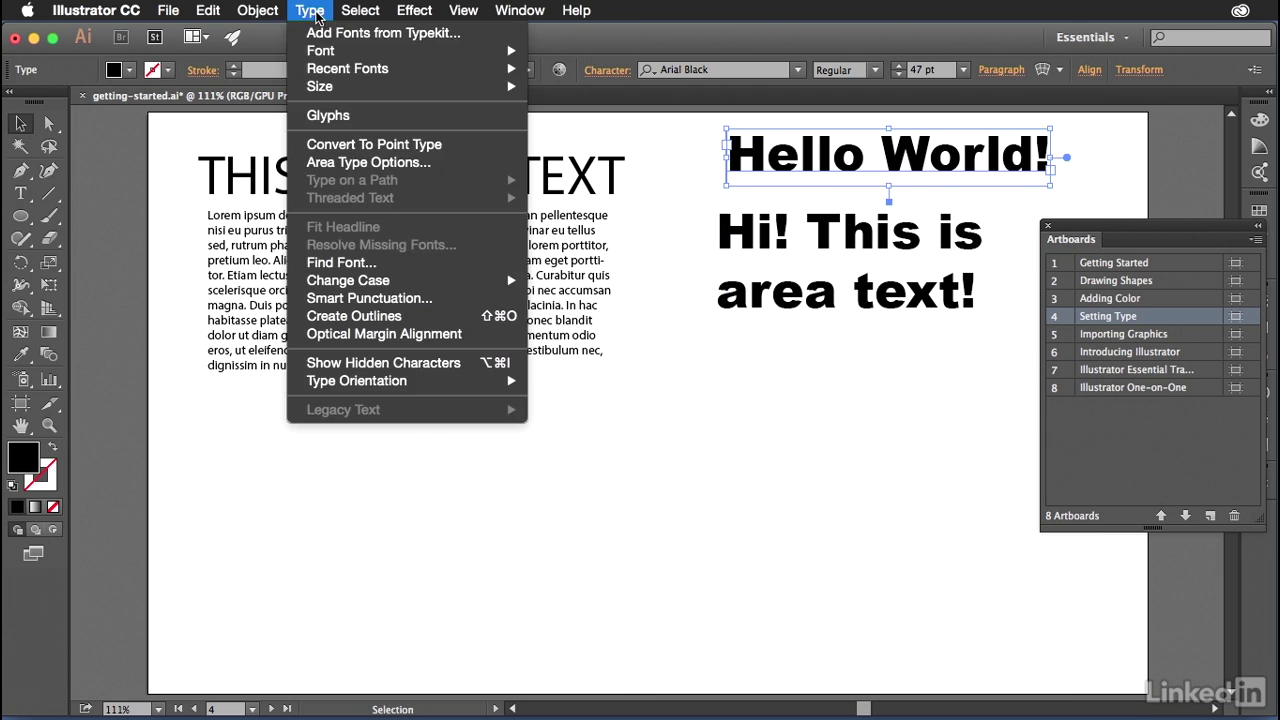
left_click(363, 145)
left_click(881, 428)
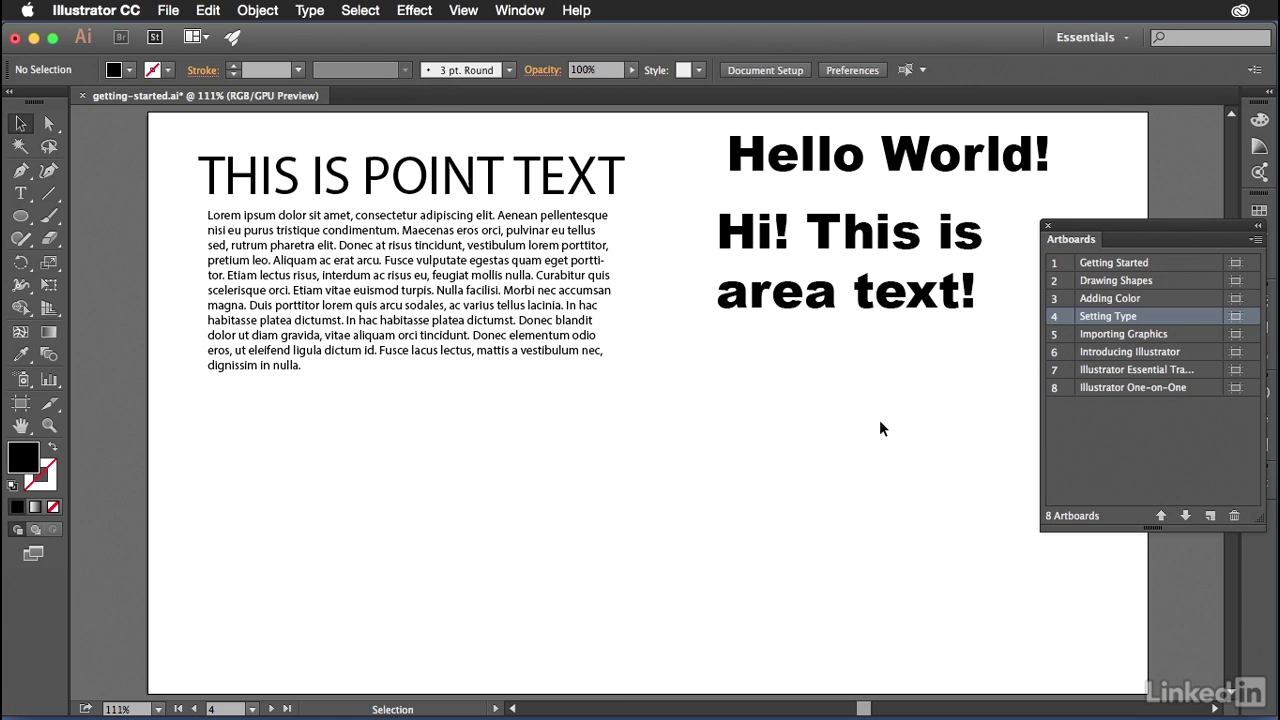
Step: Place pizza.jpg as a linked file on the Importing Graphics artboard, spanning the full width of the white area above the green banner
double_click(1194, 340)
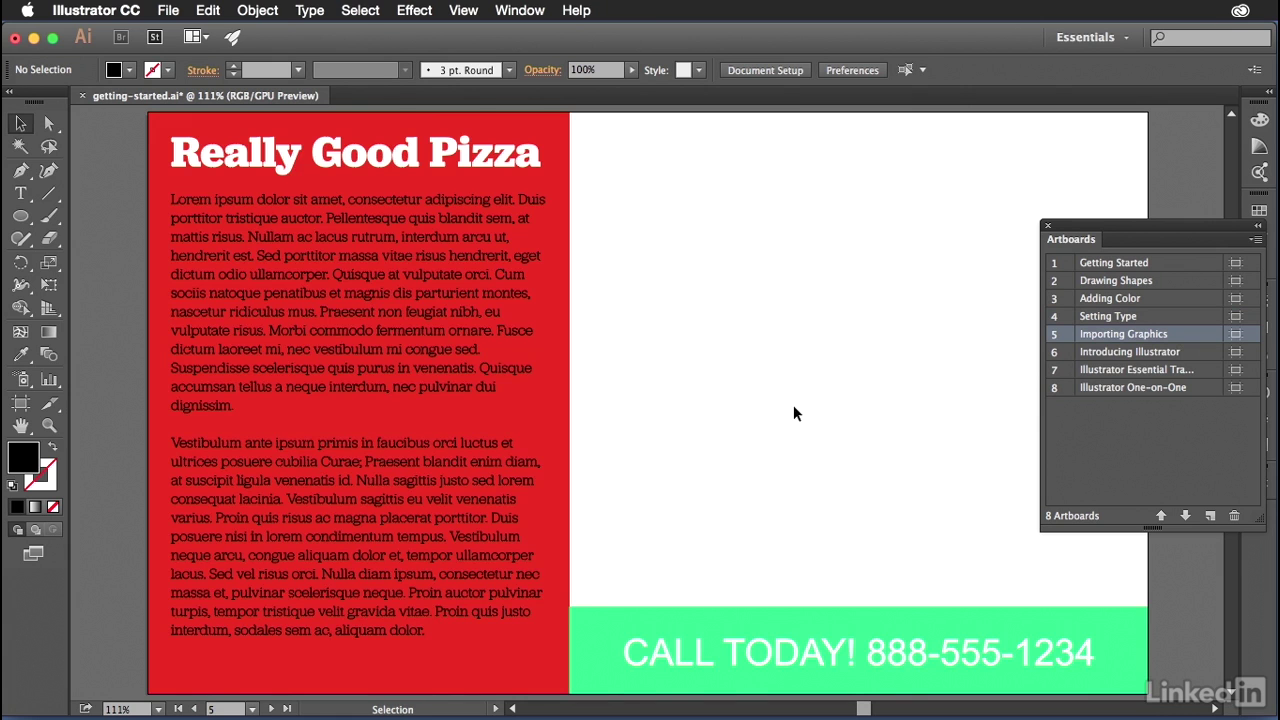
left_click(162, 10)
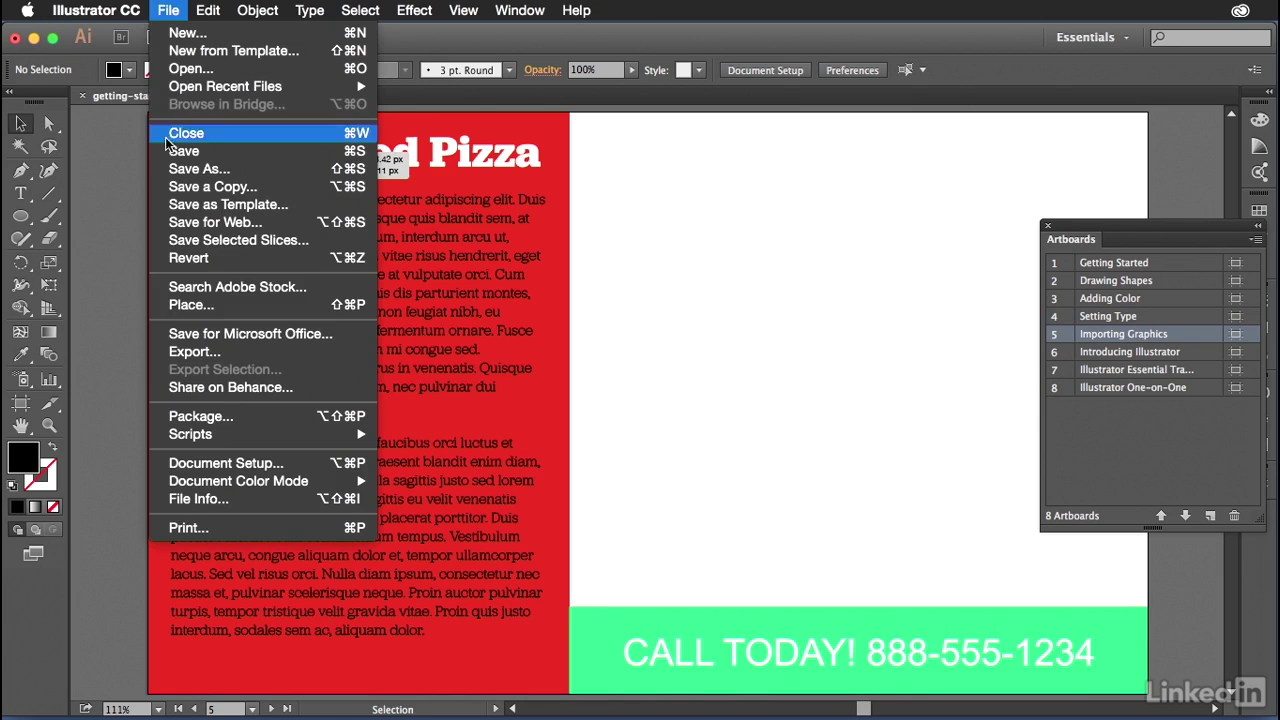
left_click(216, 301)
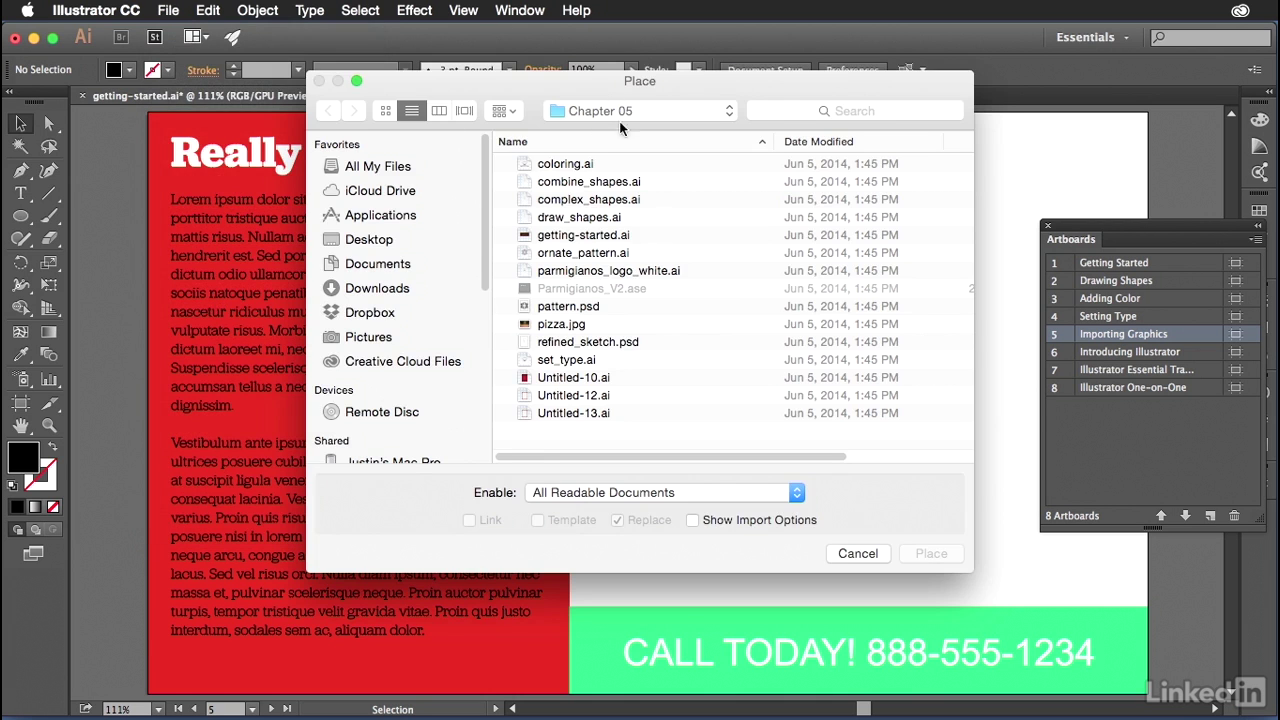
left_click(578, 326)
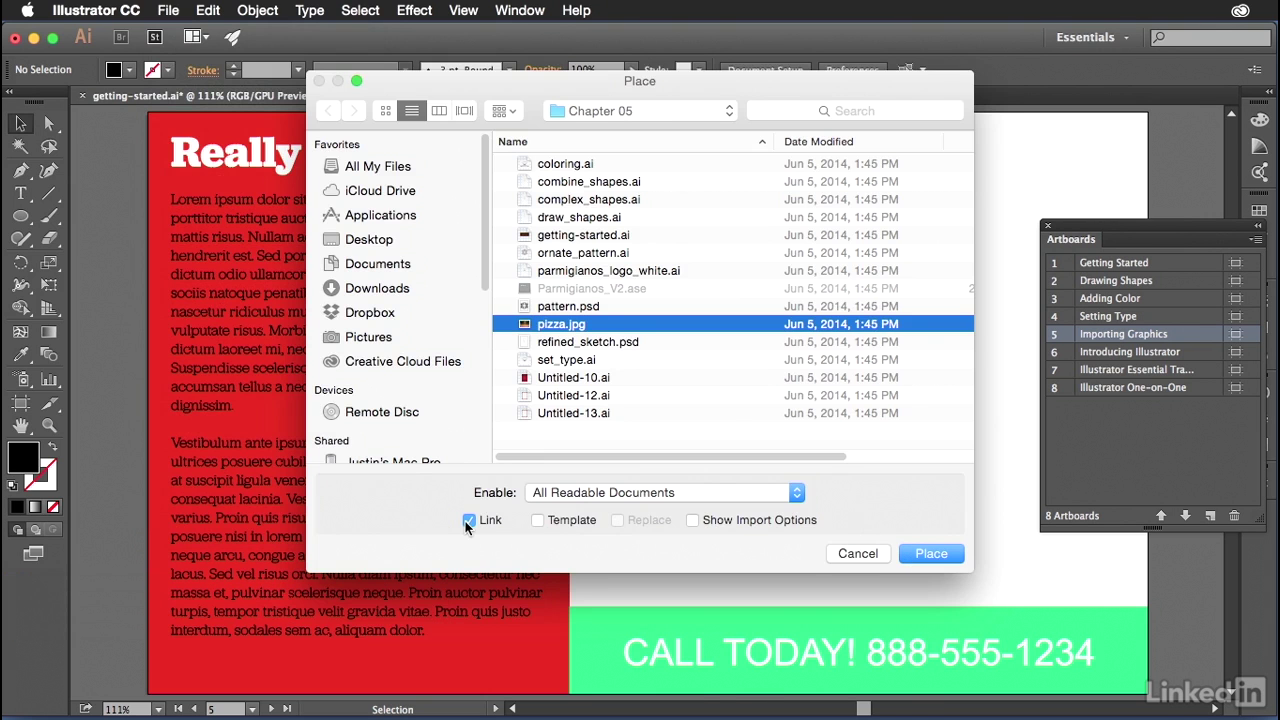
left_click(940, 552)
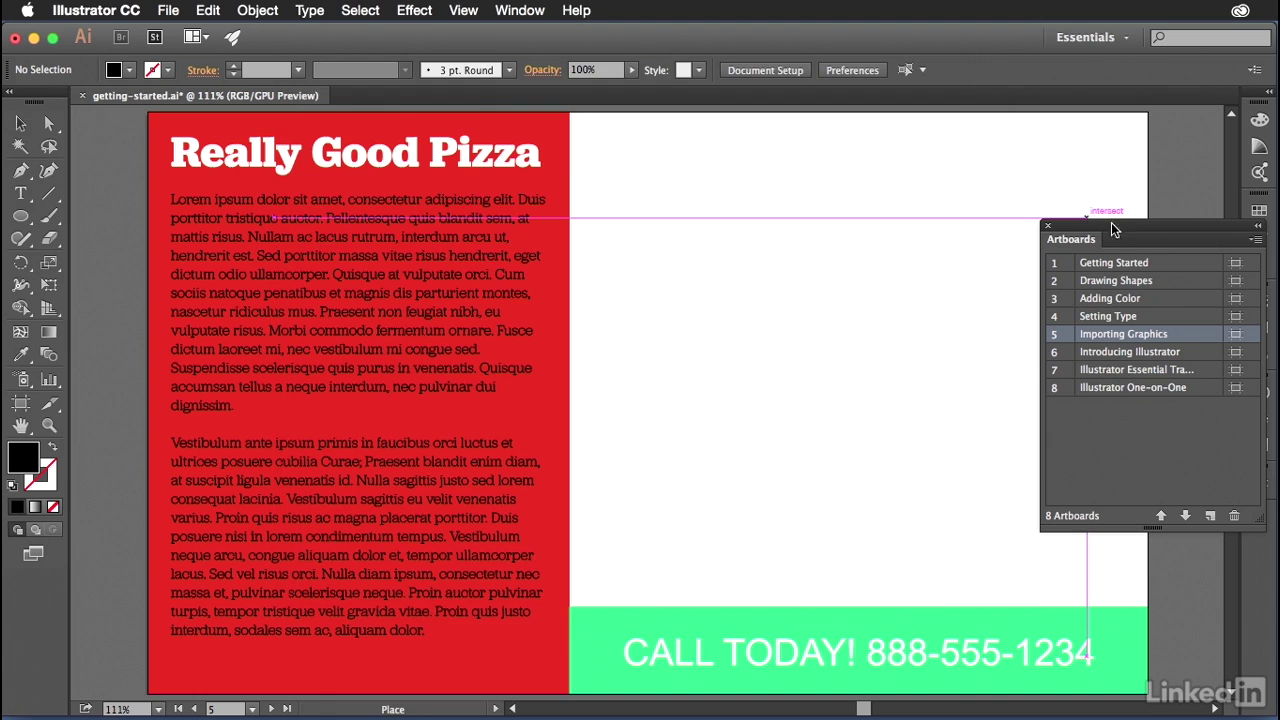
left_click_drag(1051, 229, 1166, 243)
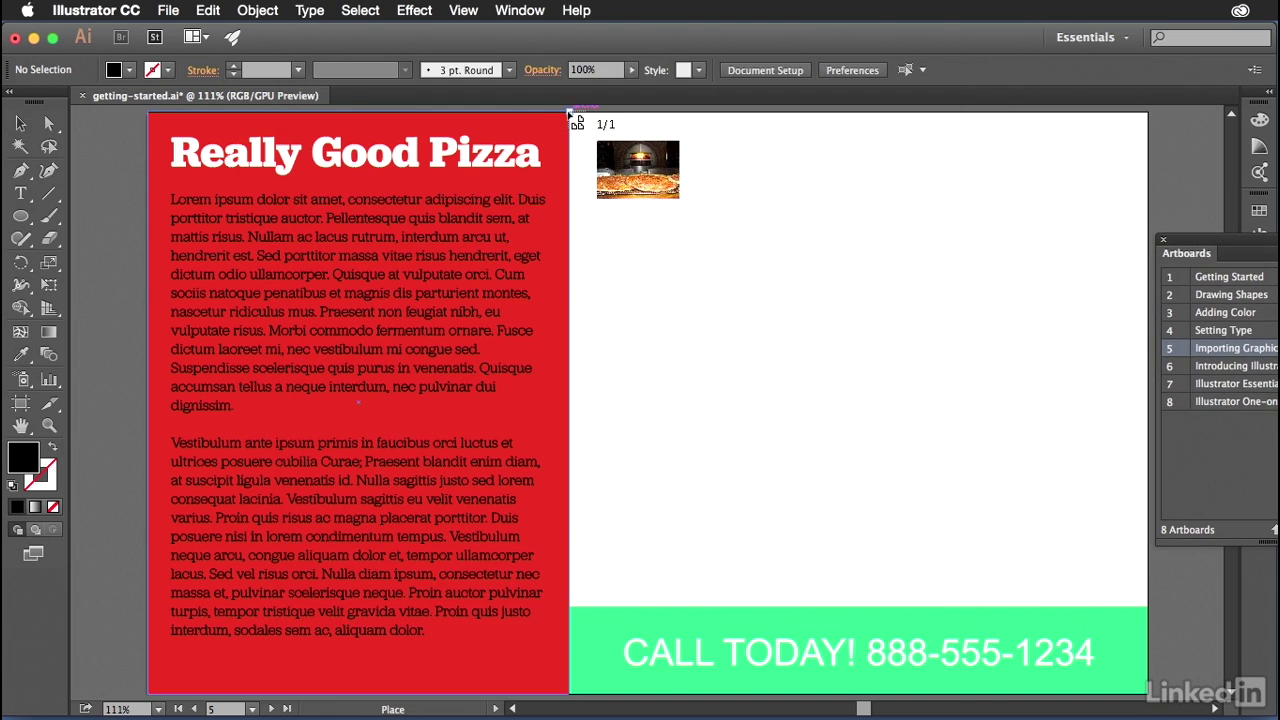
left_click_drag(569, 113, 1149, 634)
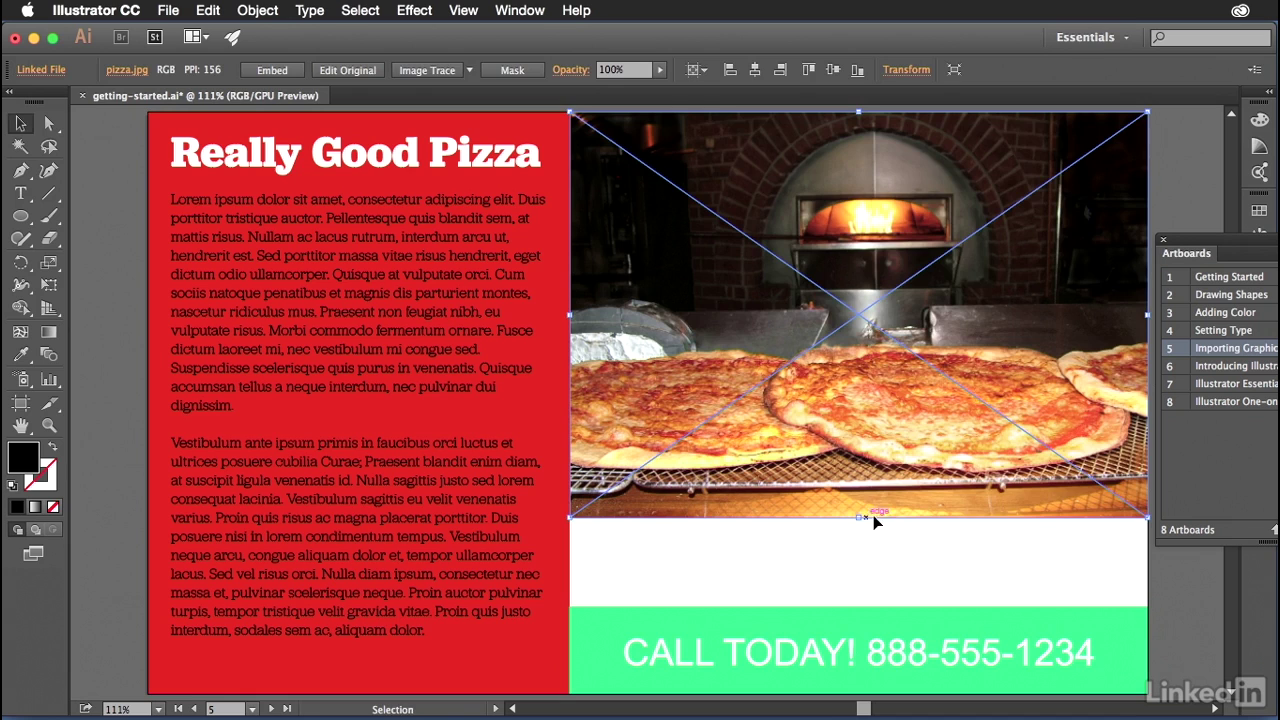
Step: Enlarge the pizza photo proportionally until it reaches the green banner and align its right edge with the artboard
left_click_drag(944, 440, 770, 354)
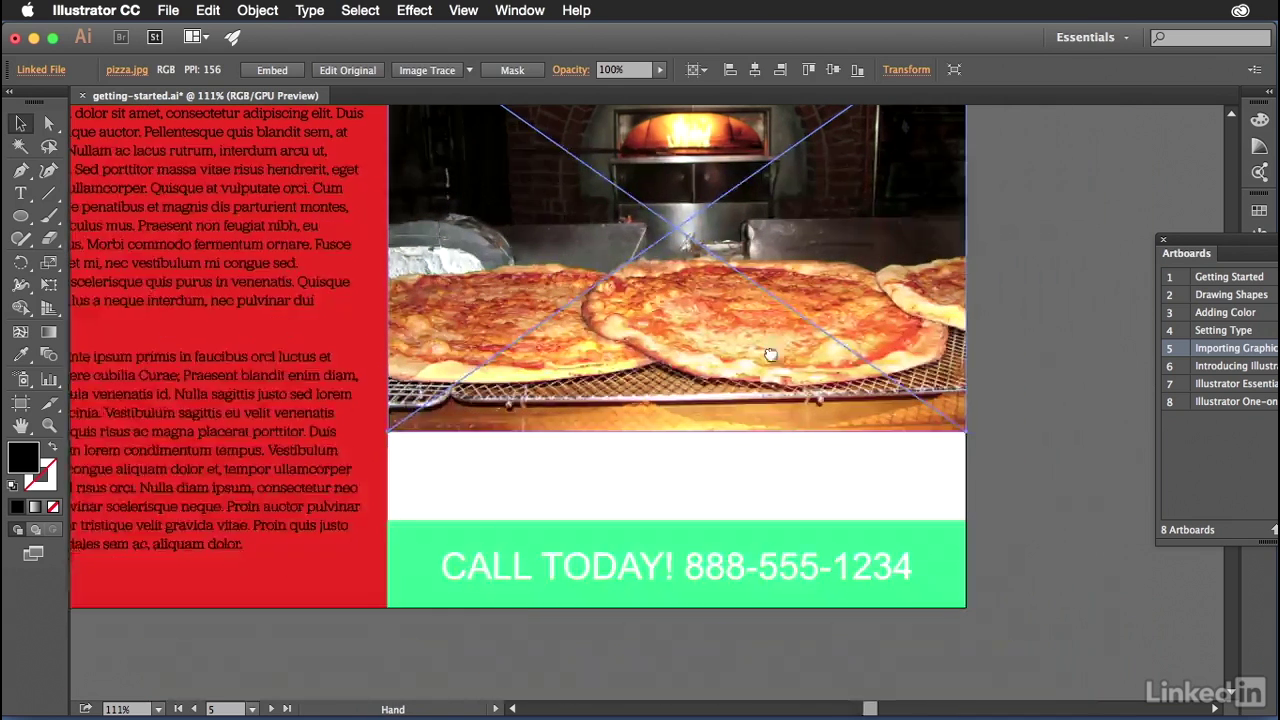
left_click_drag(965, 431, 1096, 524)
left_click_drag(637, 310, 727, 392)
left_click_drag(805, 213, 764, 223)
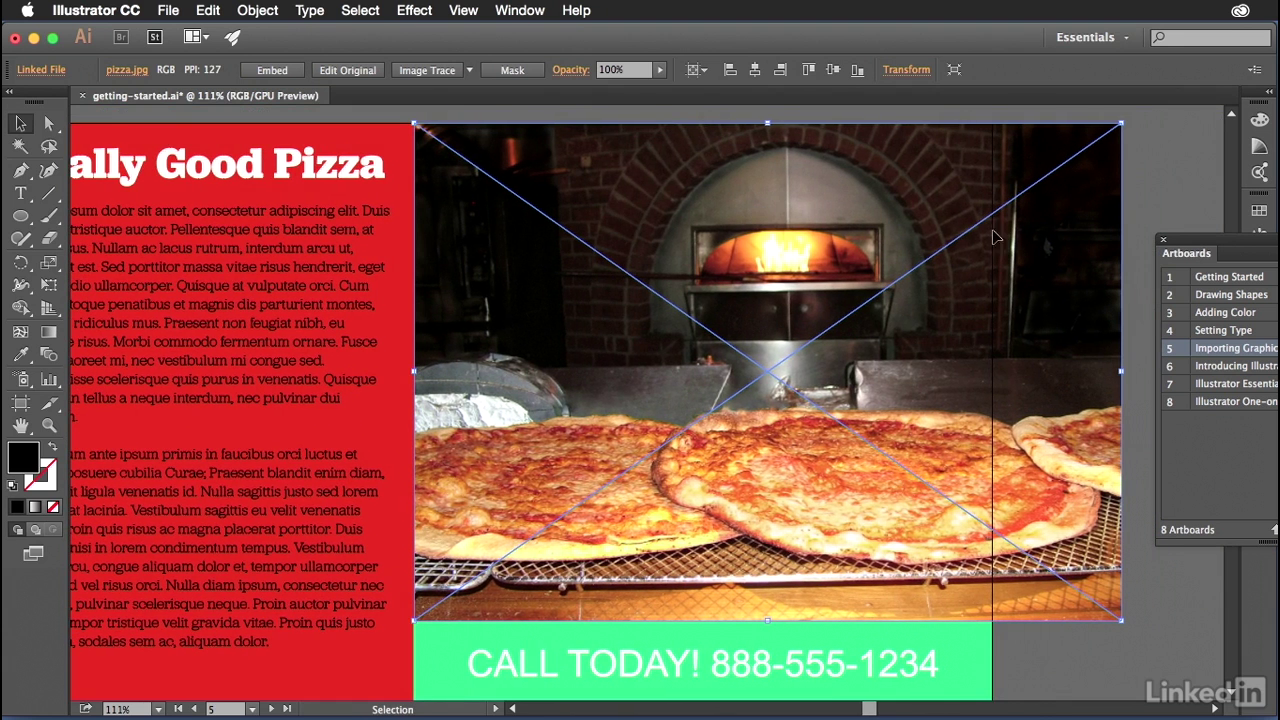
left_click(779, 70)
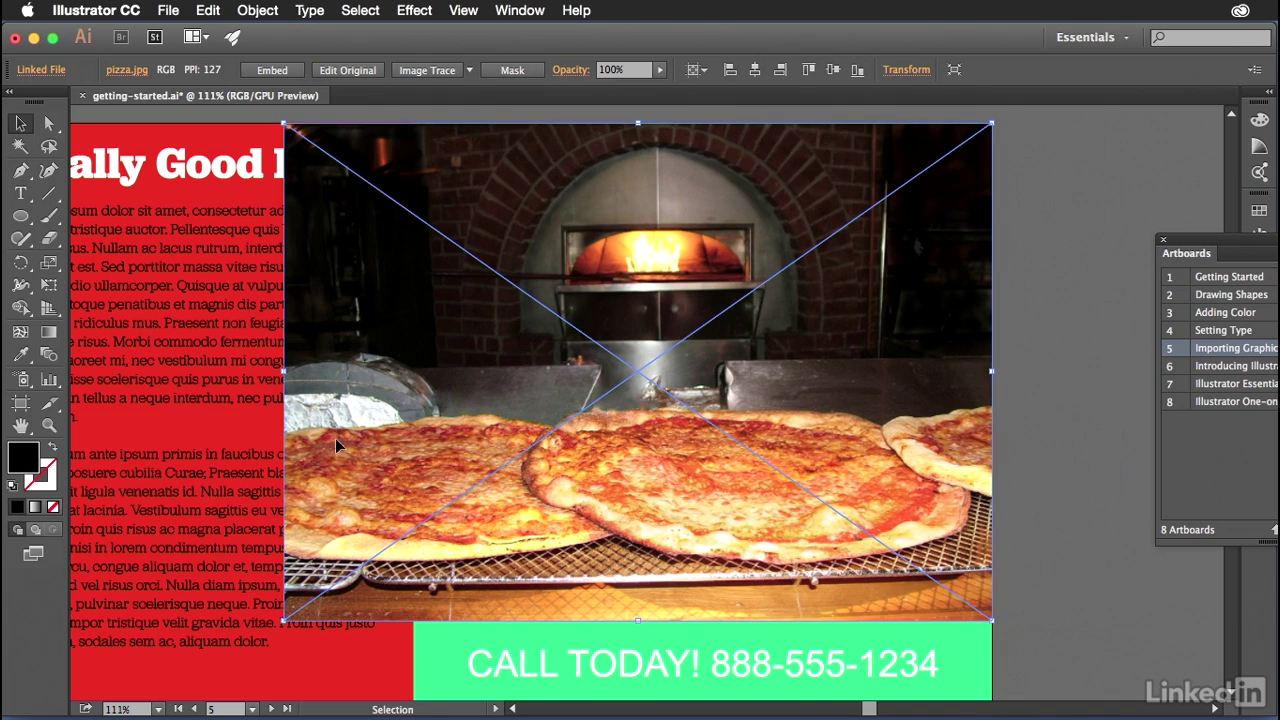
Step: Send the pizza photo to the back, behind the red text panel and green banner, and deselect it
left_click_drag(646, 479, 747, 479)
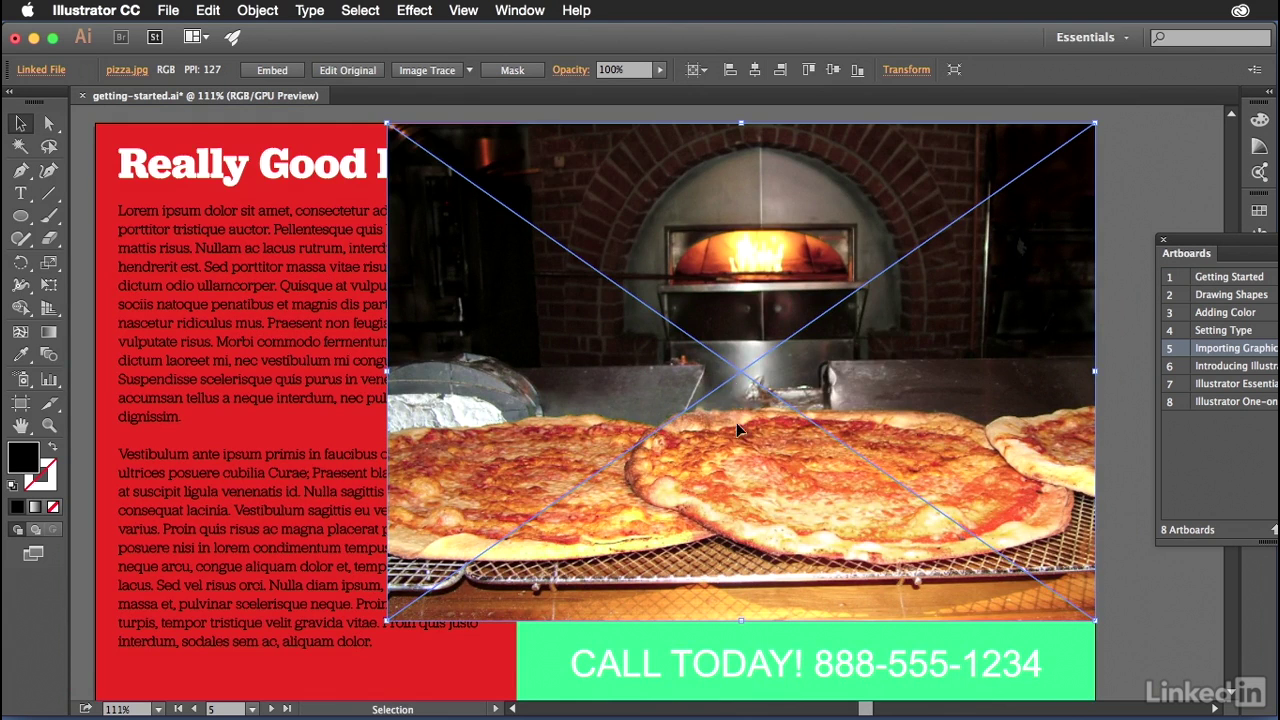
right_click(724, 355)
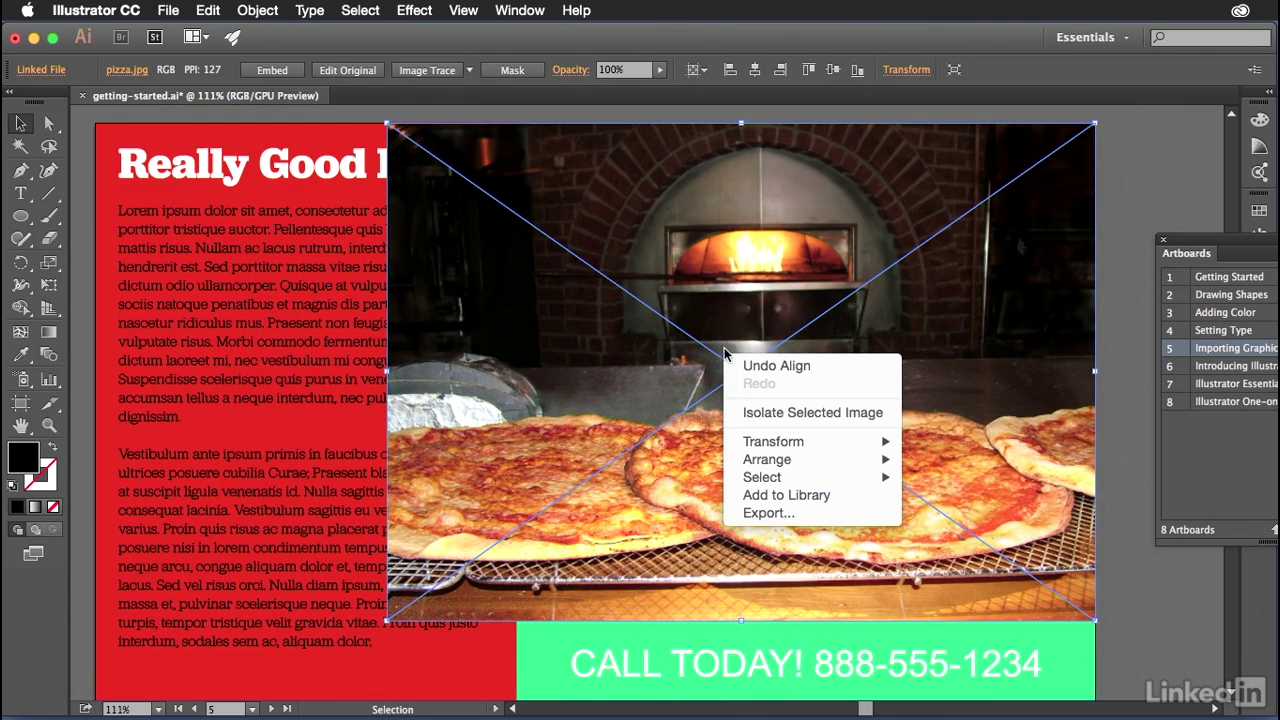
mouse_move(760, 460)
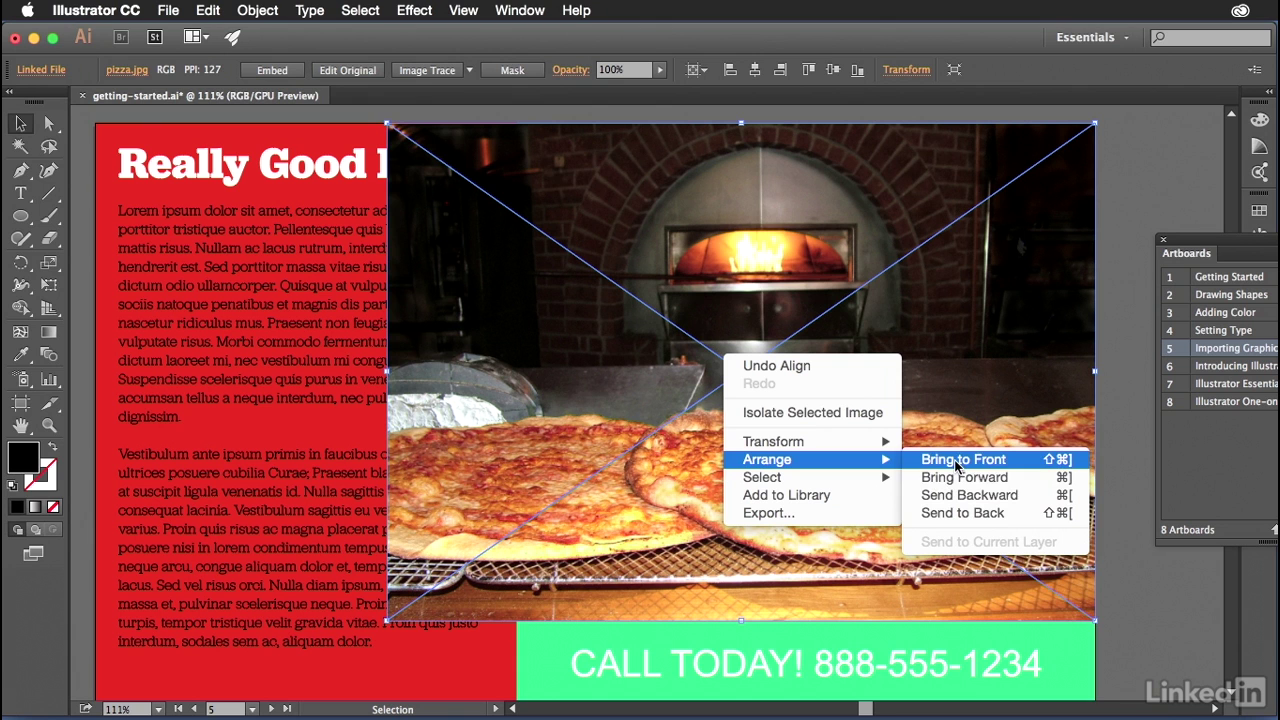
left_click(953, 515)
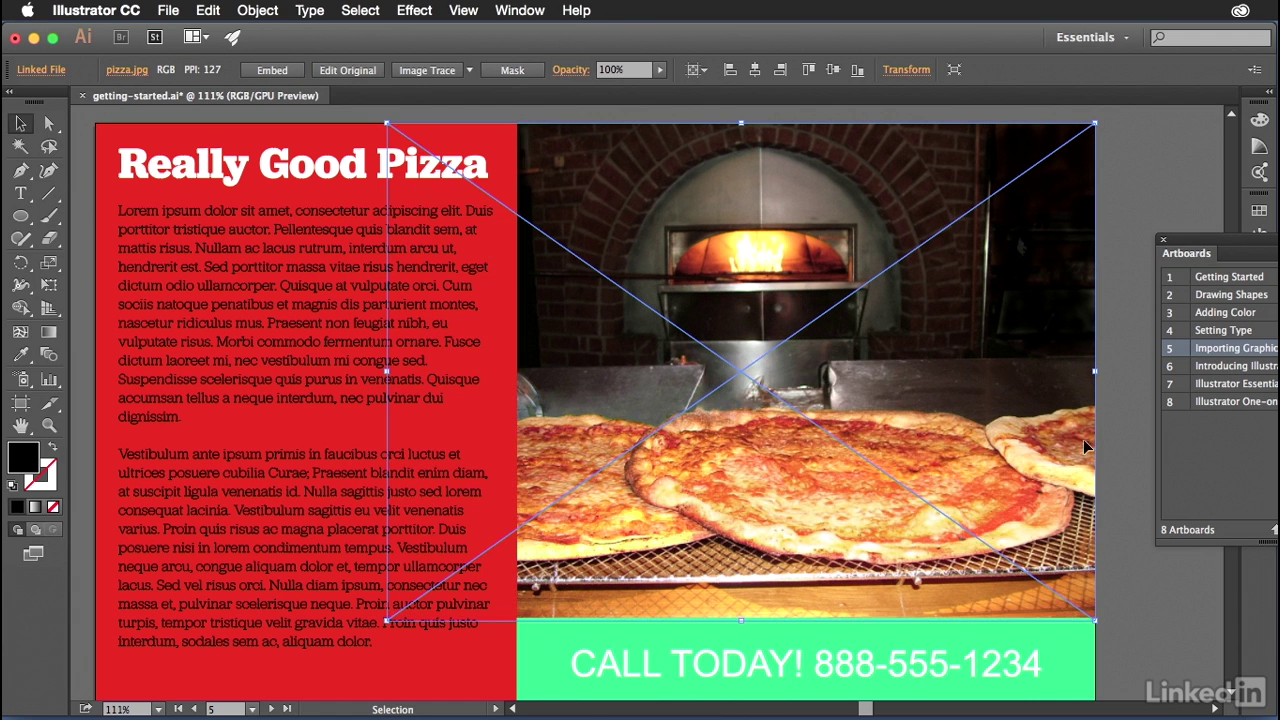
left_click(1135, 375)
key("super+1")
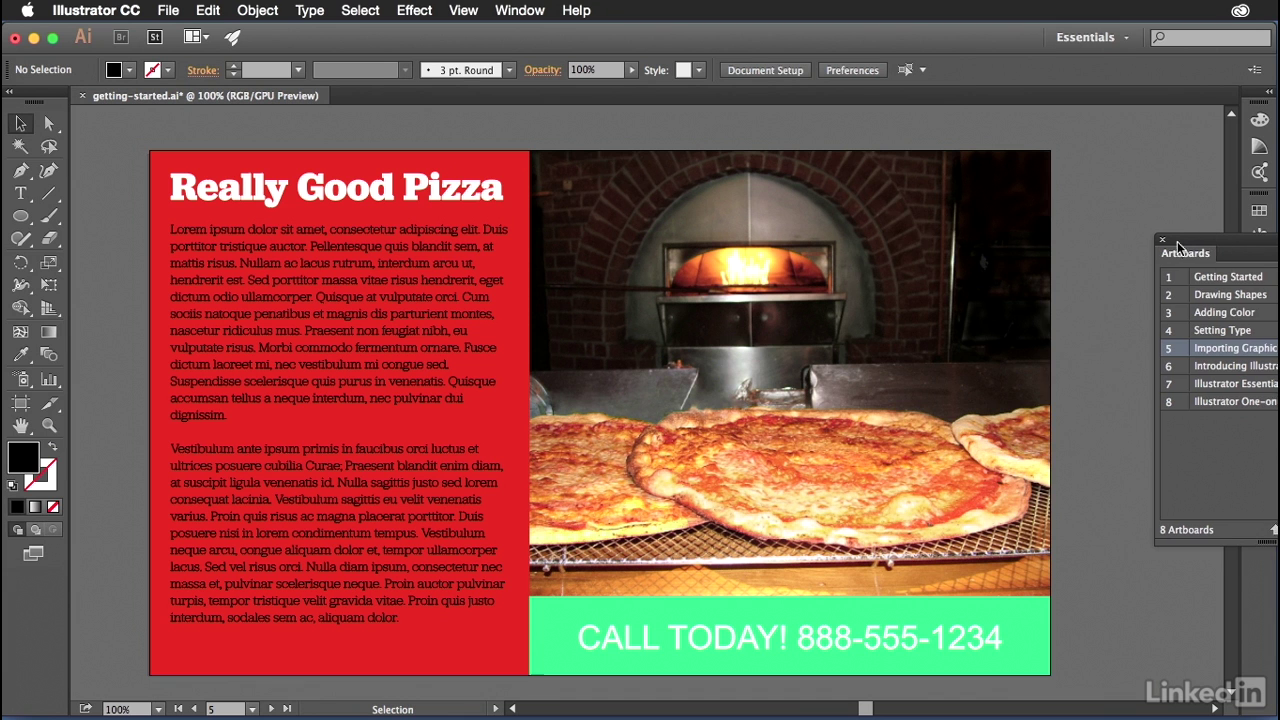
Step: Look through the Introducing Illustrator, Illustrator Essential Training and Illustrator One-on-One artboards
left_click_drag(1203, 236, 935, 213)
double_click(1043, 345)
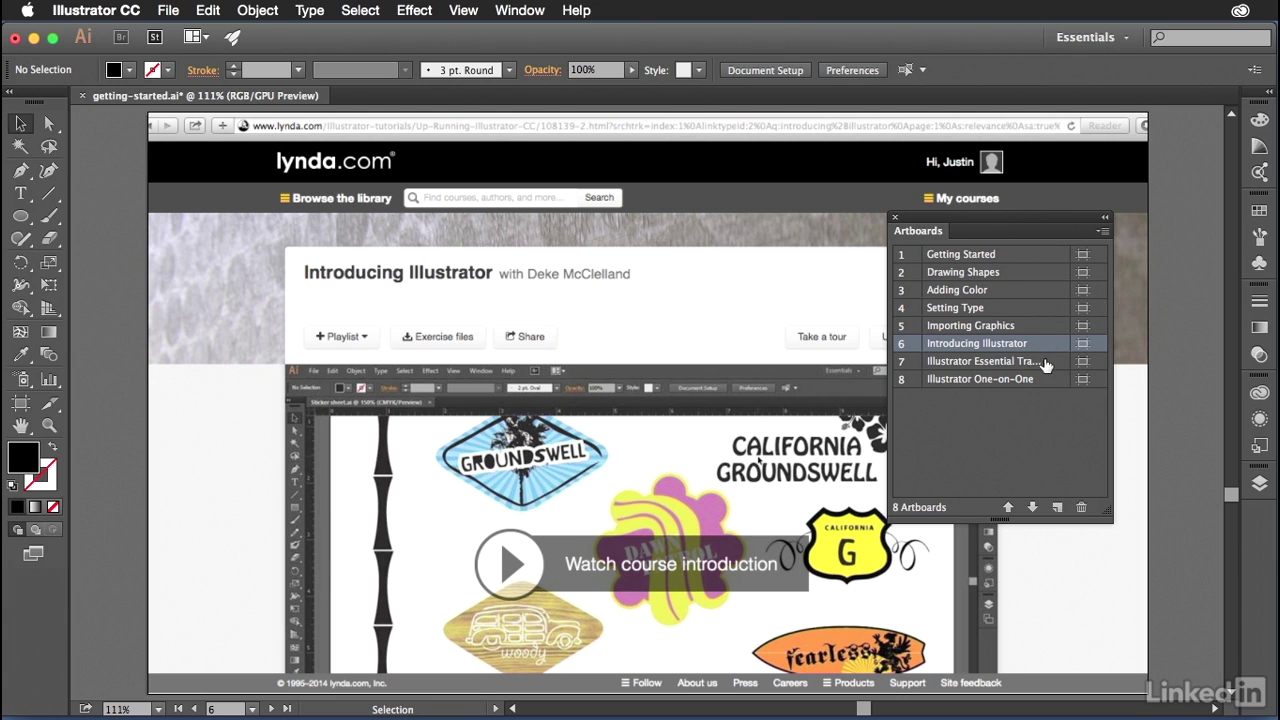
left_click(1045, 362)
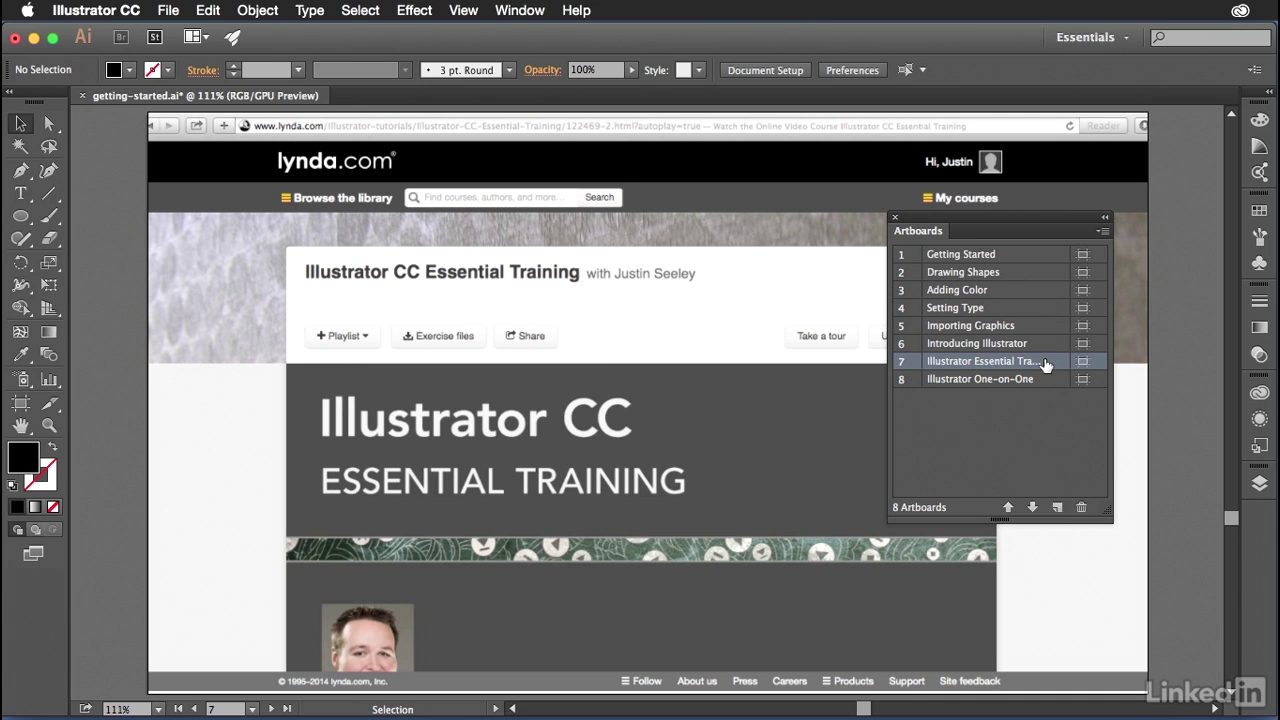
double_click(1047, 381)
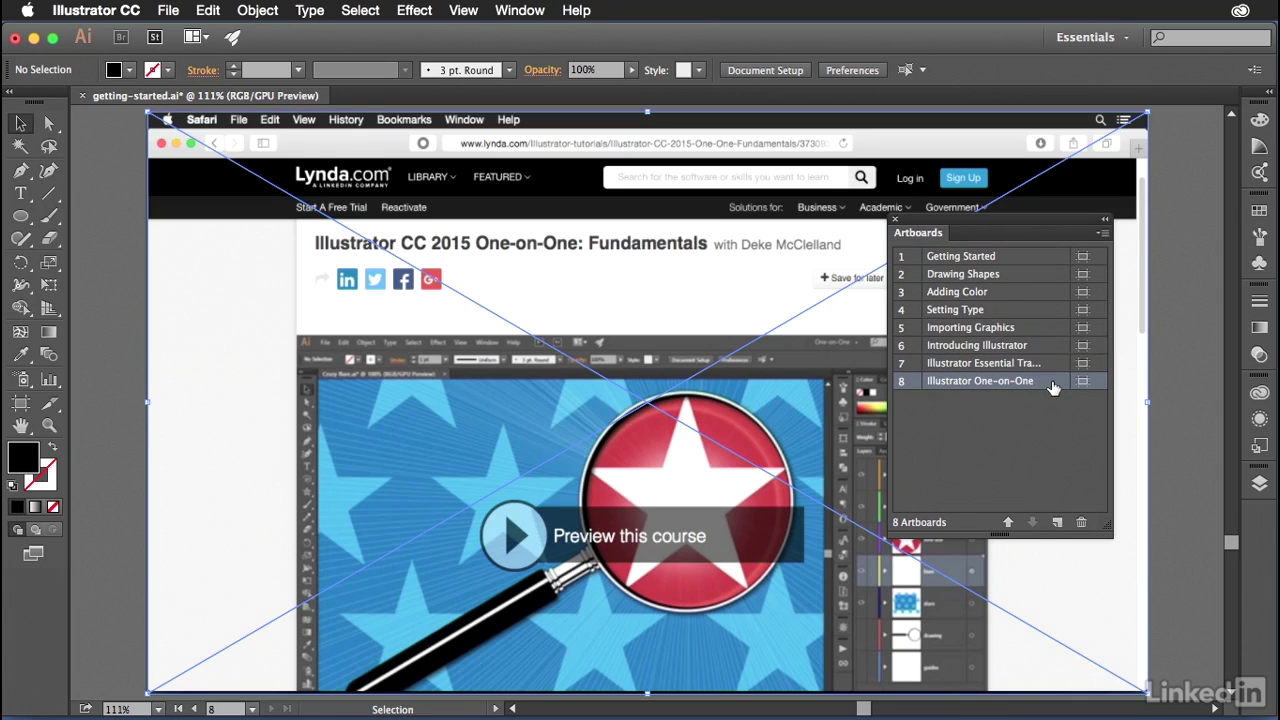